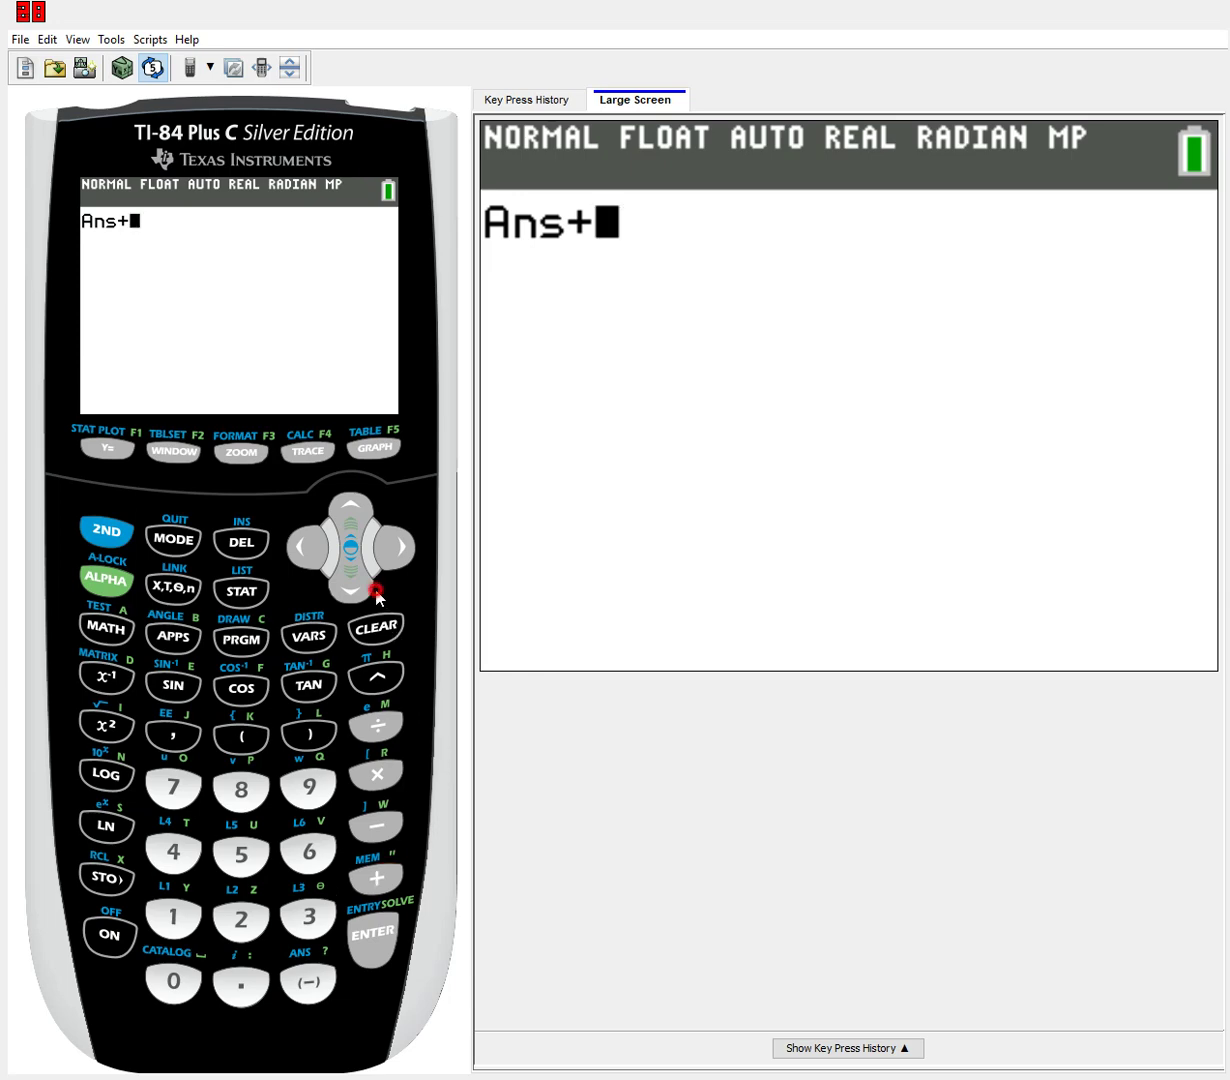
# Clear the home screen entry and insert the rand function from the probability functions
pyautogui.click(378, 626)
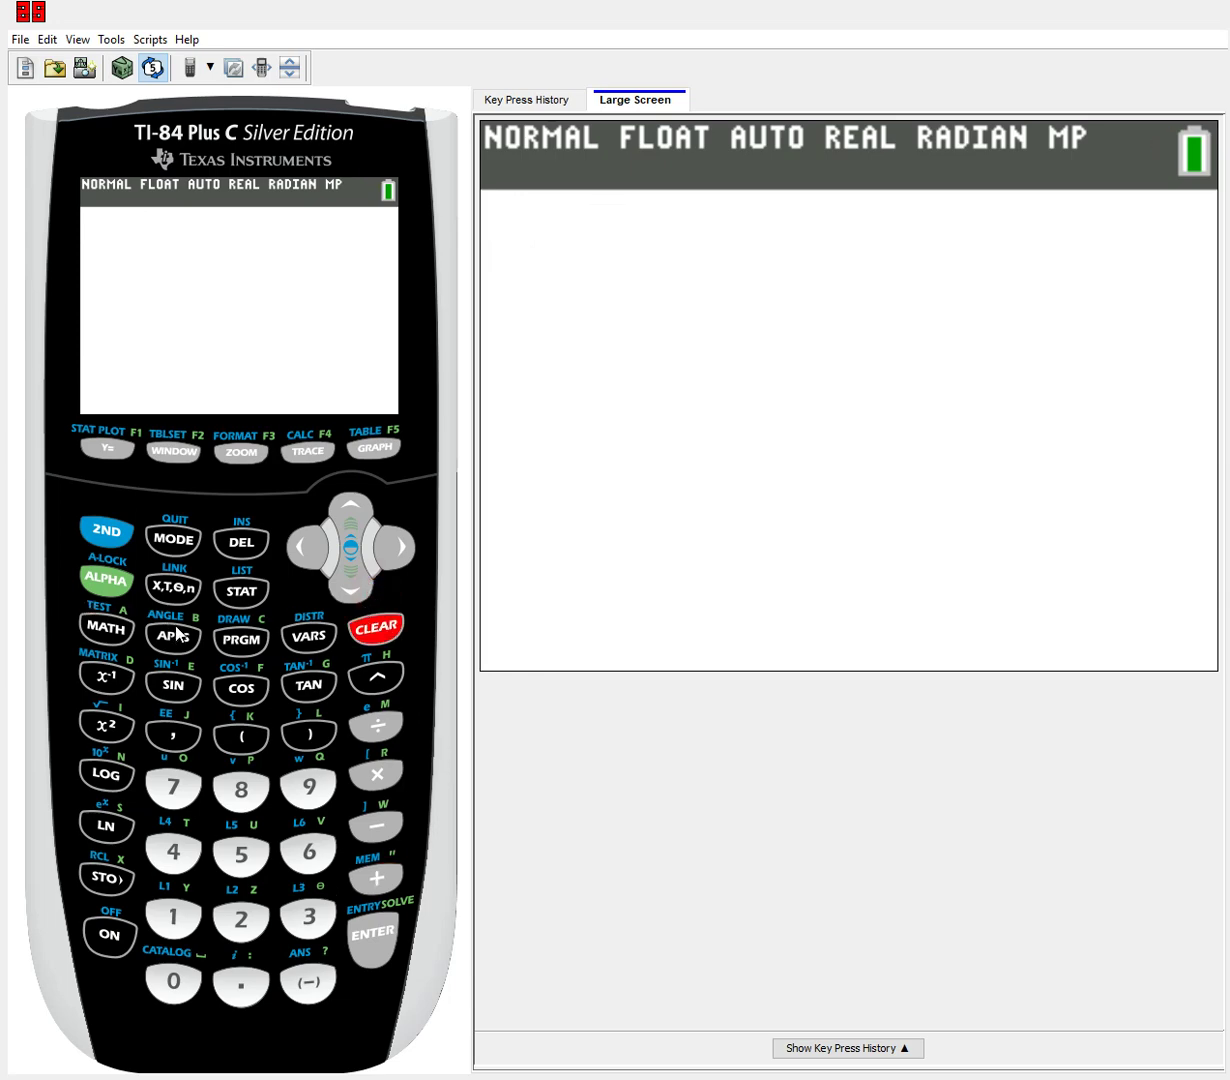
pyautogui.click(106, 620)
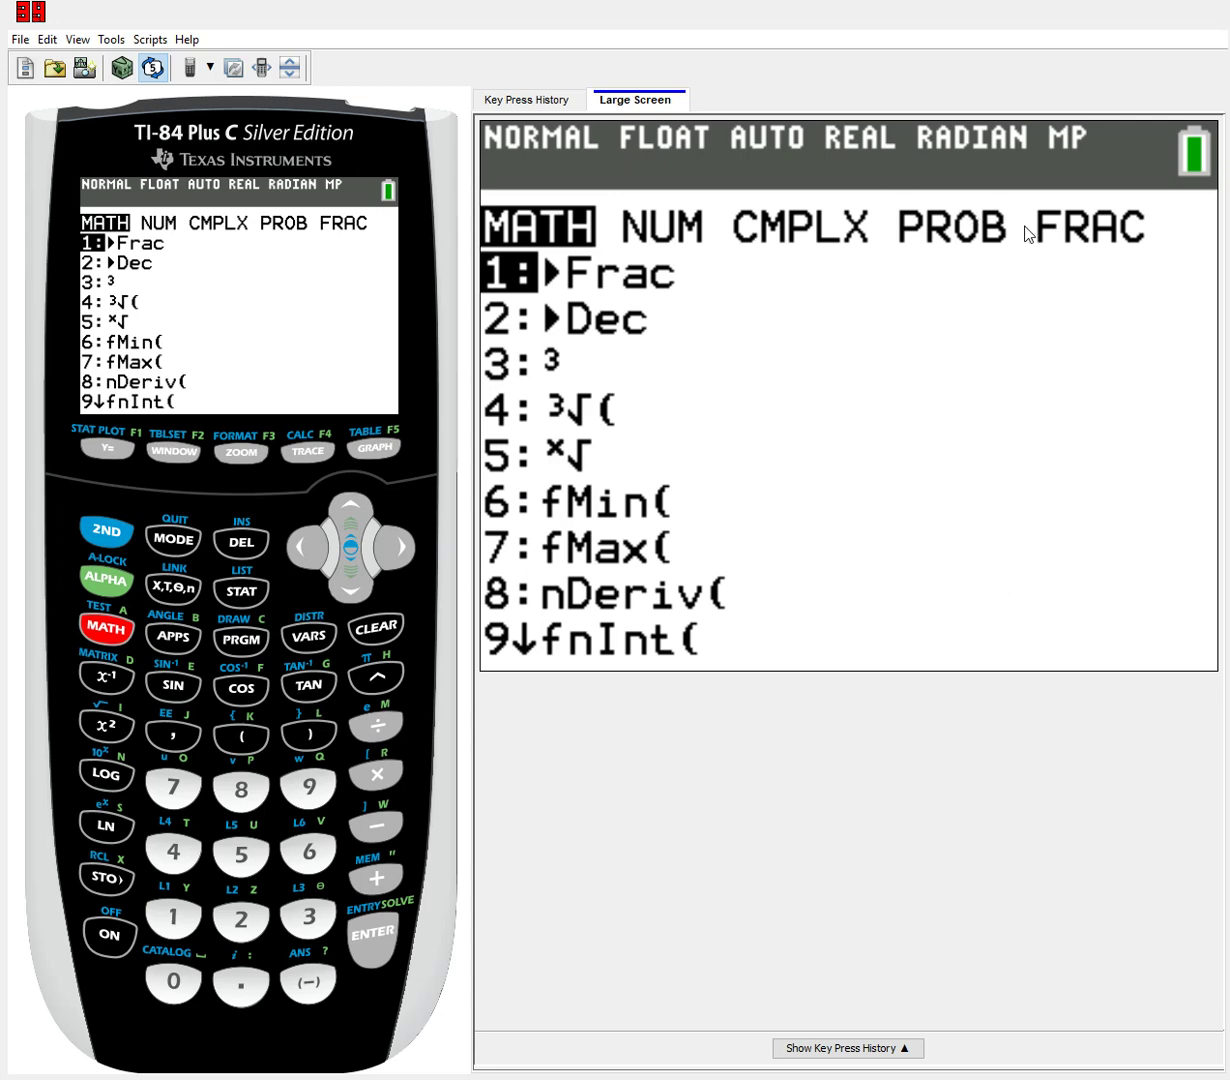
pyautogui.click(390, 527)
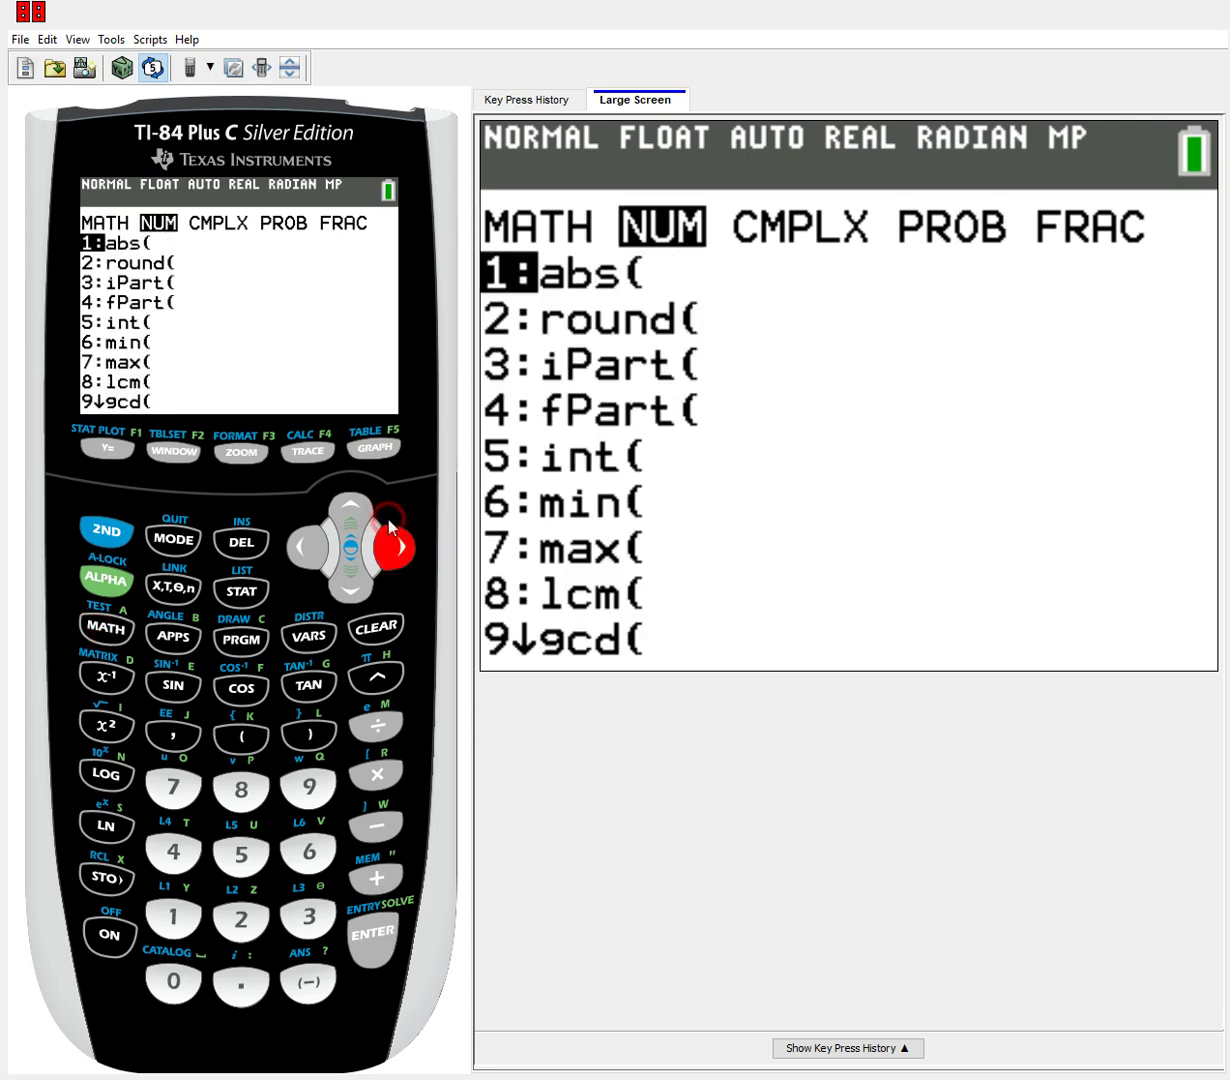
pyautogui.click(390, 527)
pyautogui.click(382, 540)
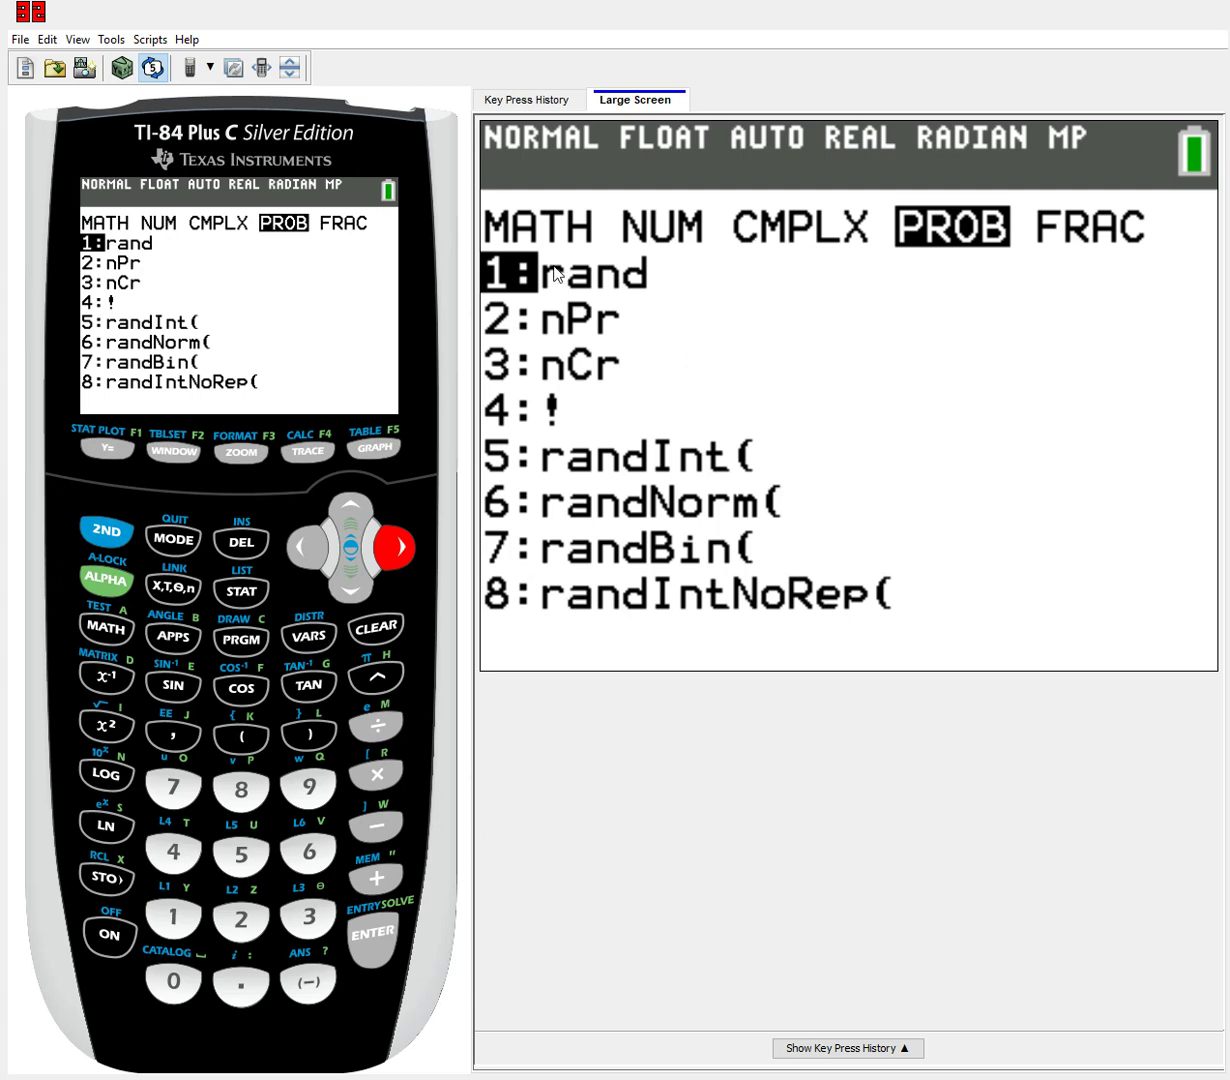
pyautogui.click(367, 930)
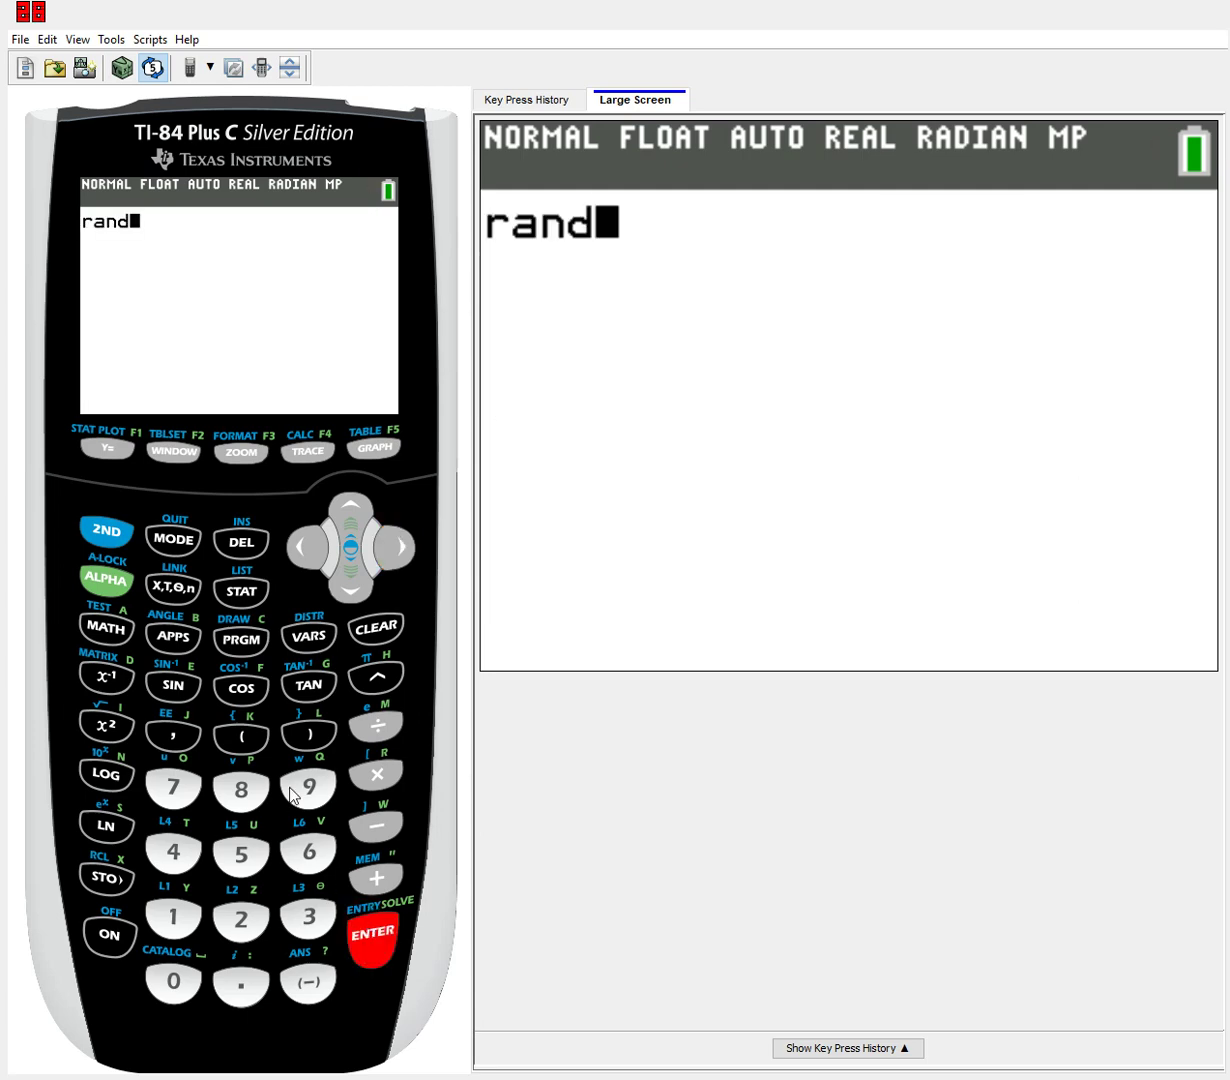
# Complete the expression as rand(20), evaluate it and look further along the resulting list
pyautogui.click(241, 728)
pyautogui.click(242, 910)
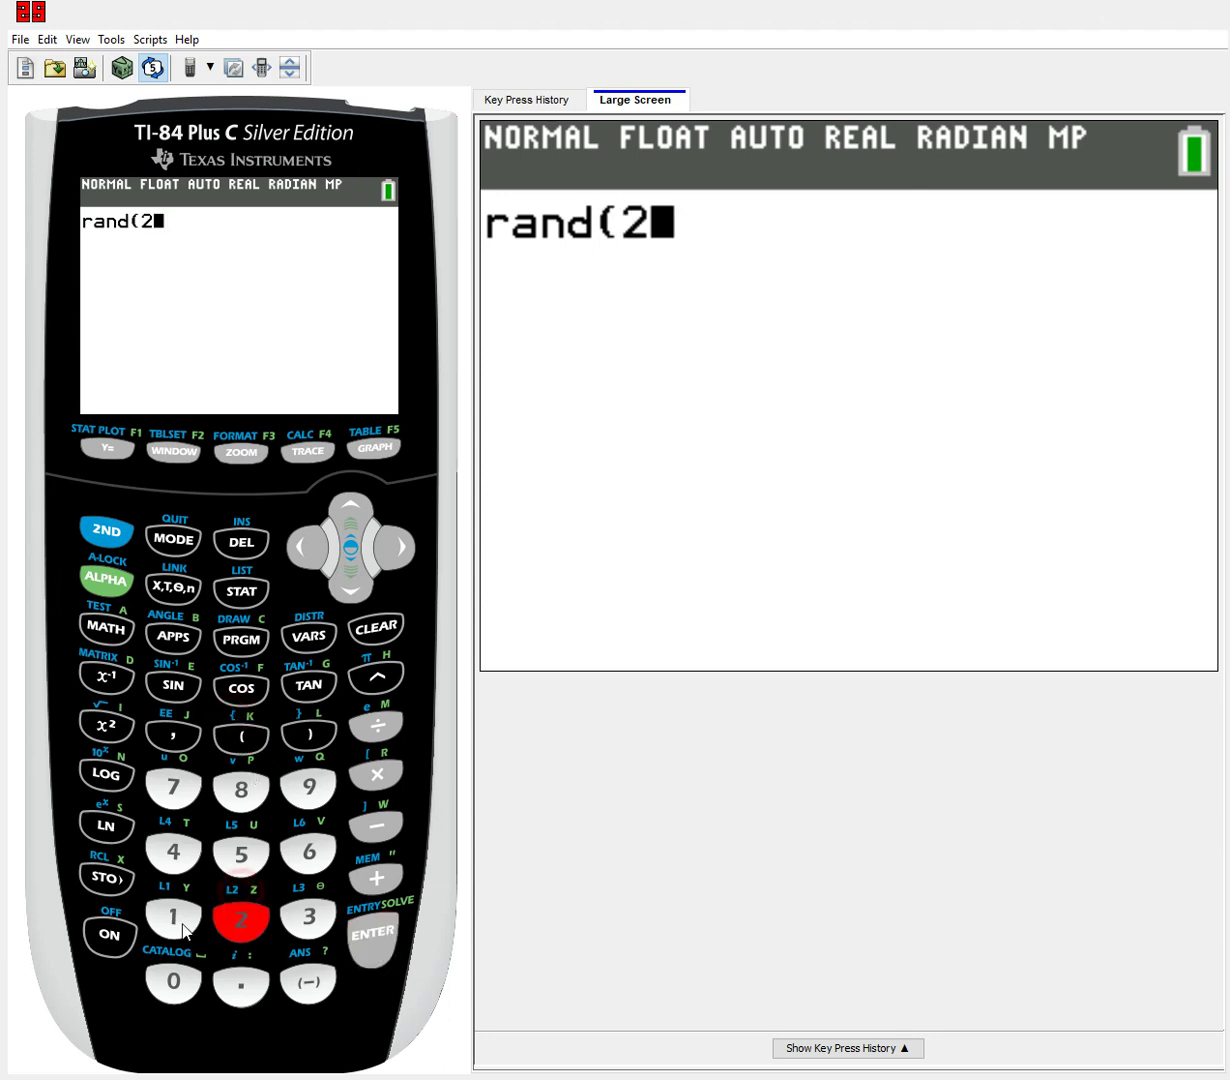
pyautogui.click(173, 978)
pyautogui.click(307, 733)
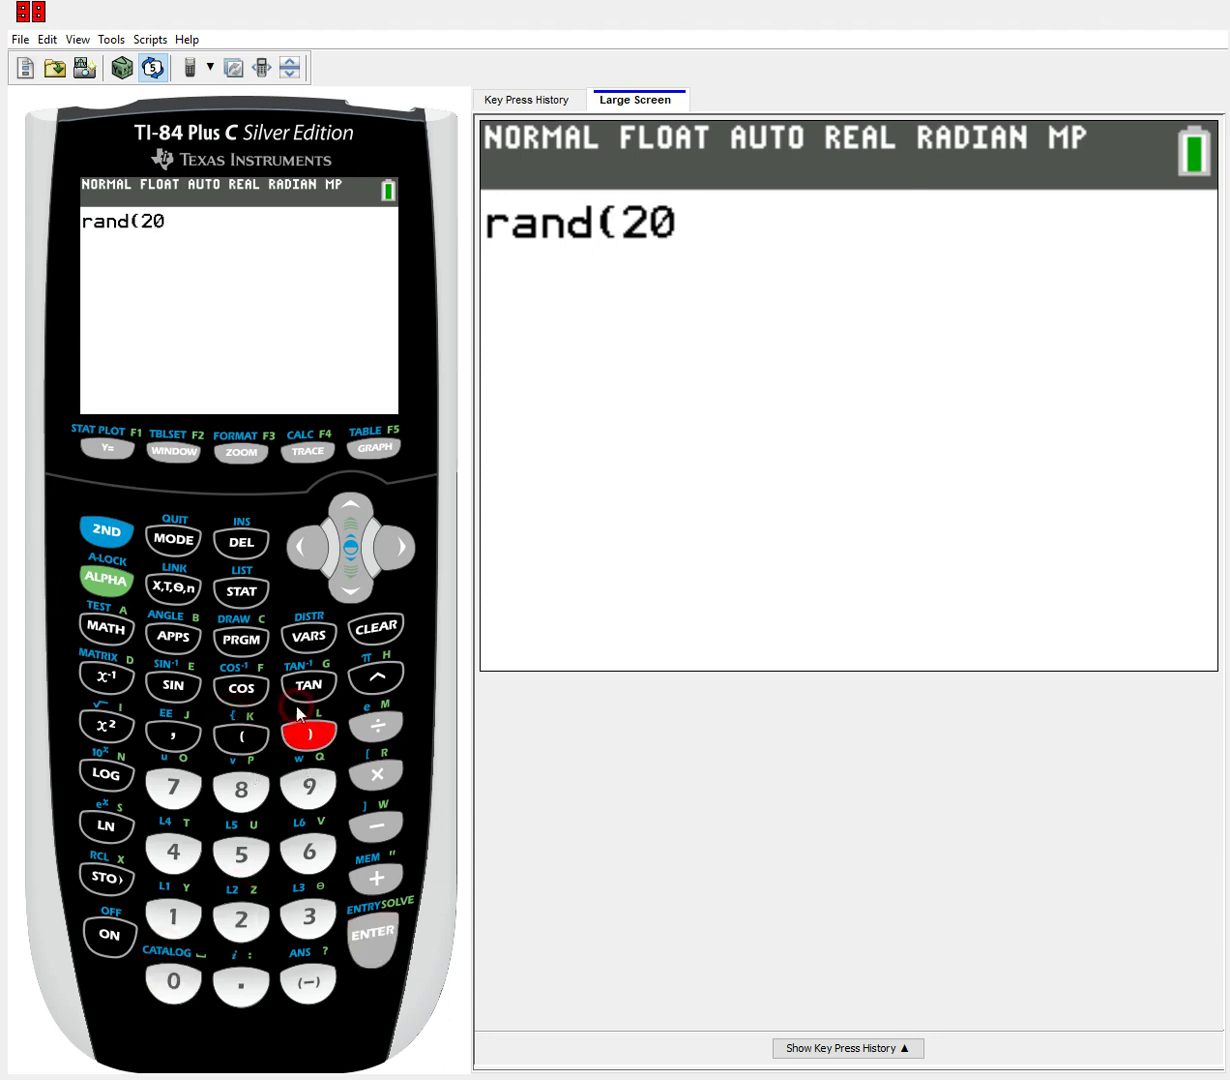
pyautogui.click(368, 915)
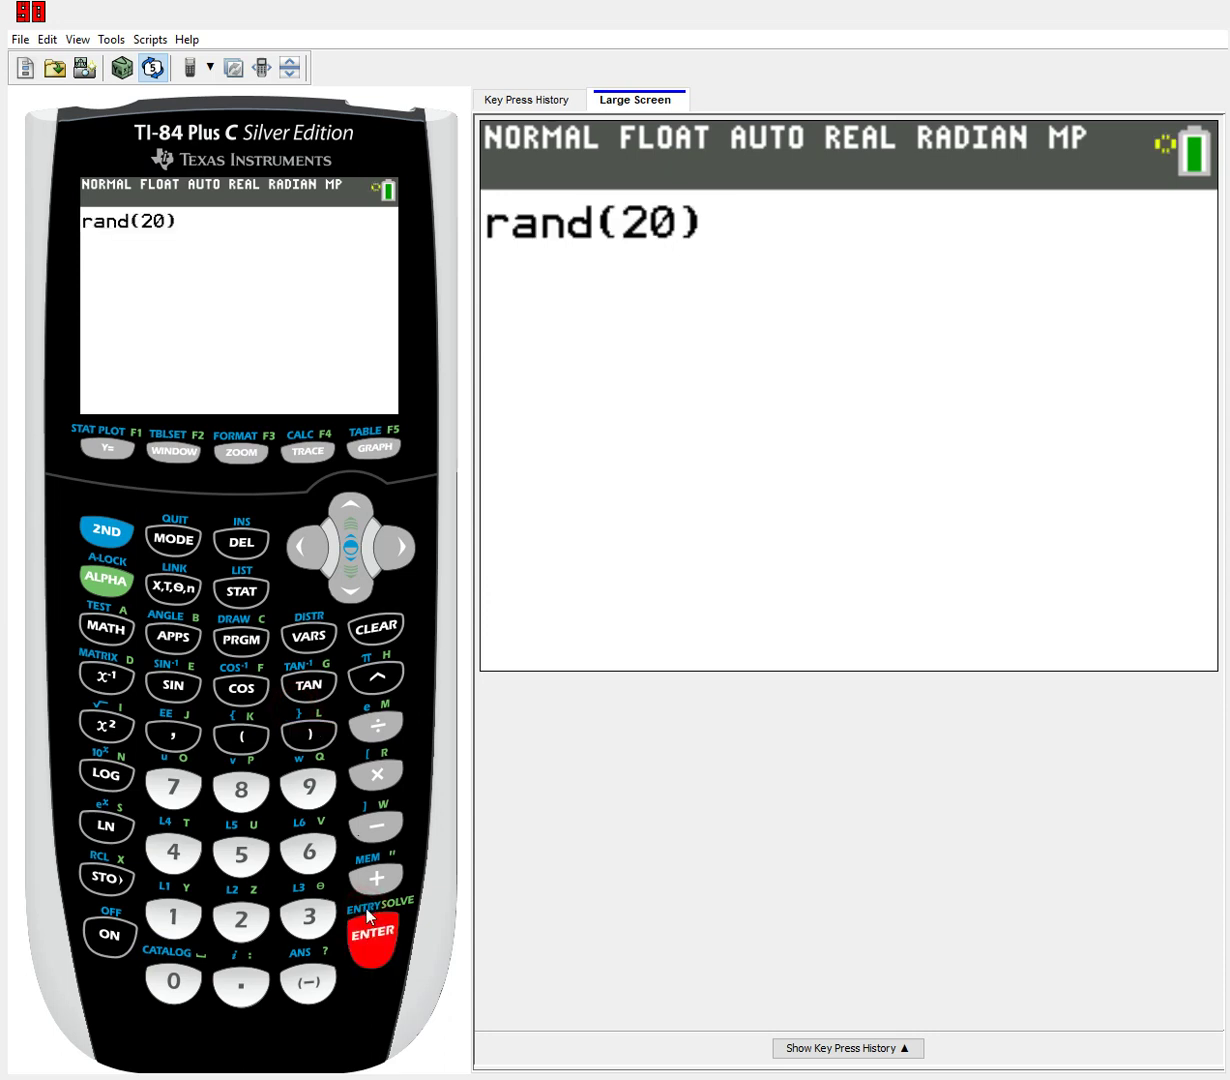
pyautogui.click(395, 518)
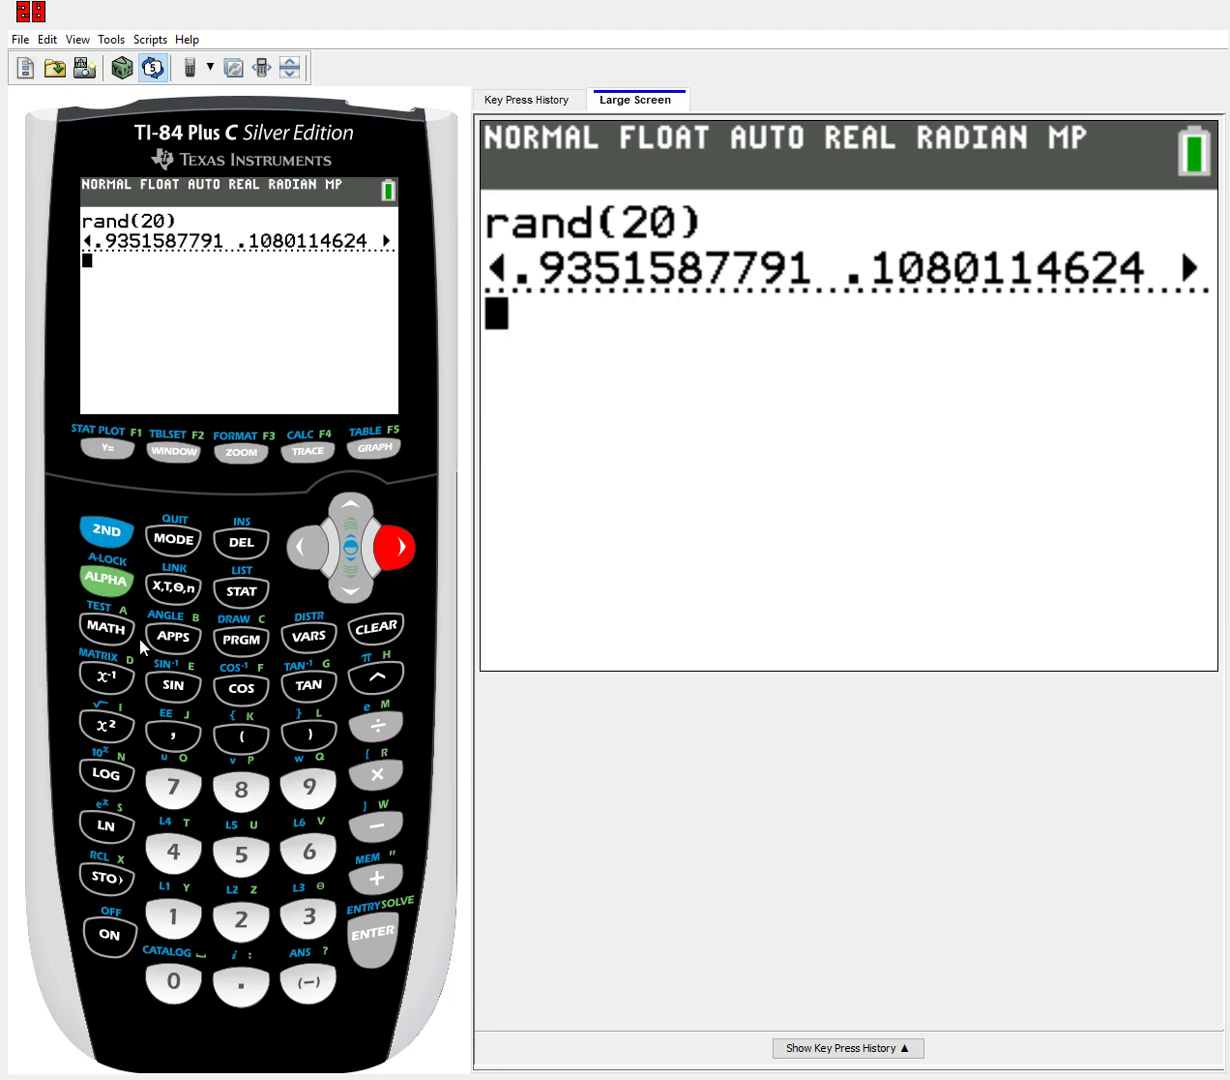
# Open the entry form for the randInt( function from the probability functions
pyautogui.click(107, 610)
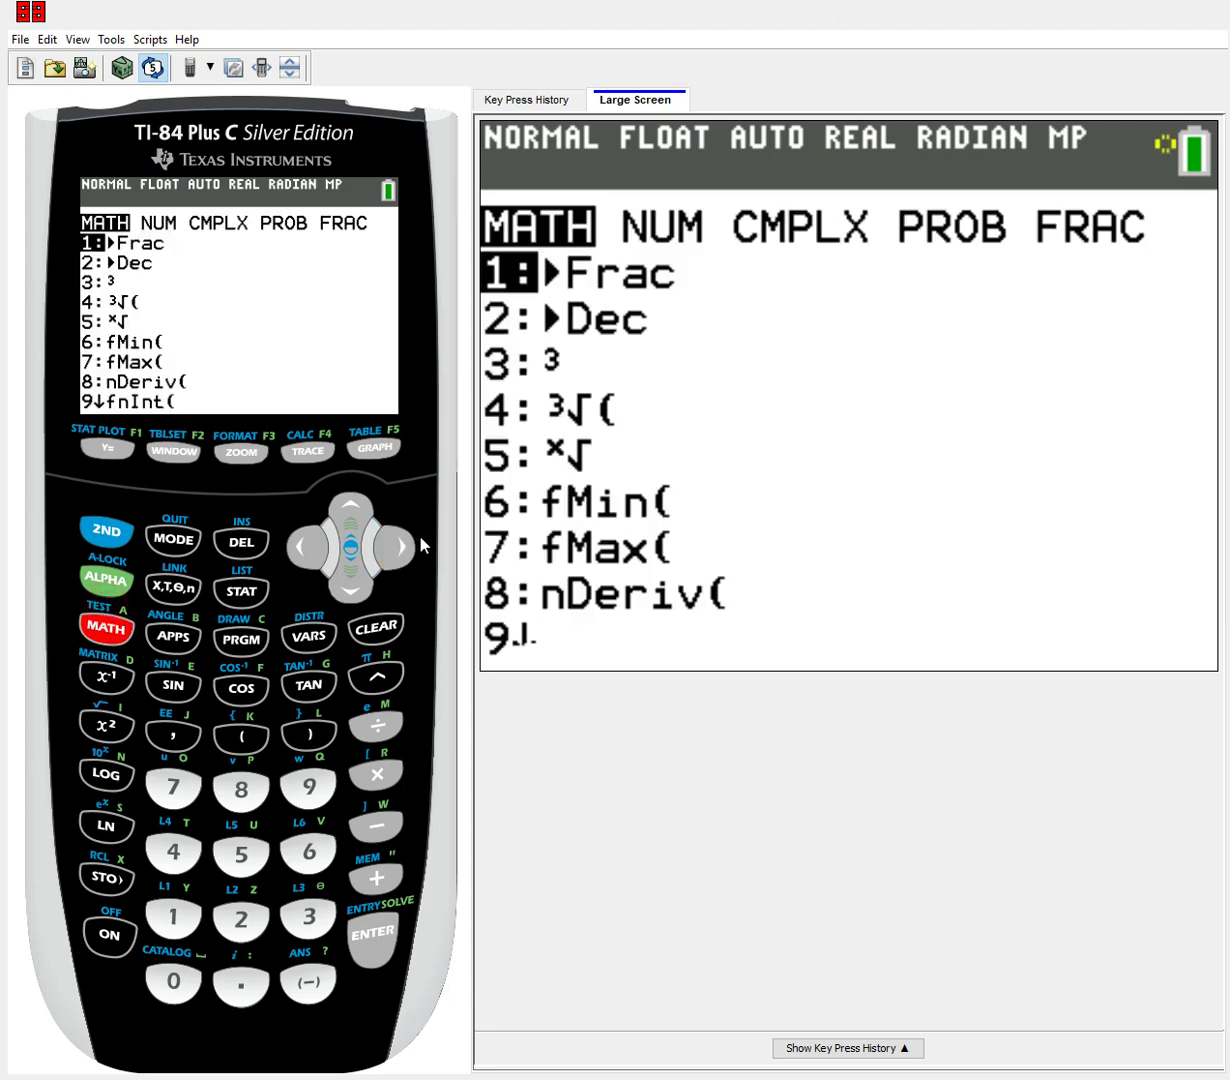
pyautogui.click(398, 528)
pyautogui.click(399, 525)
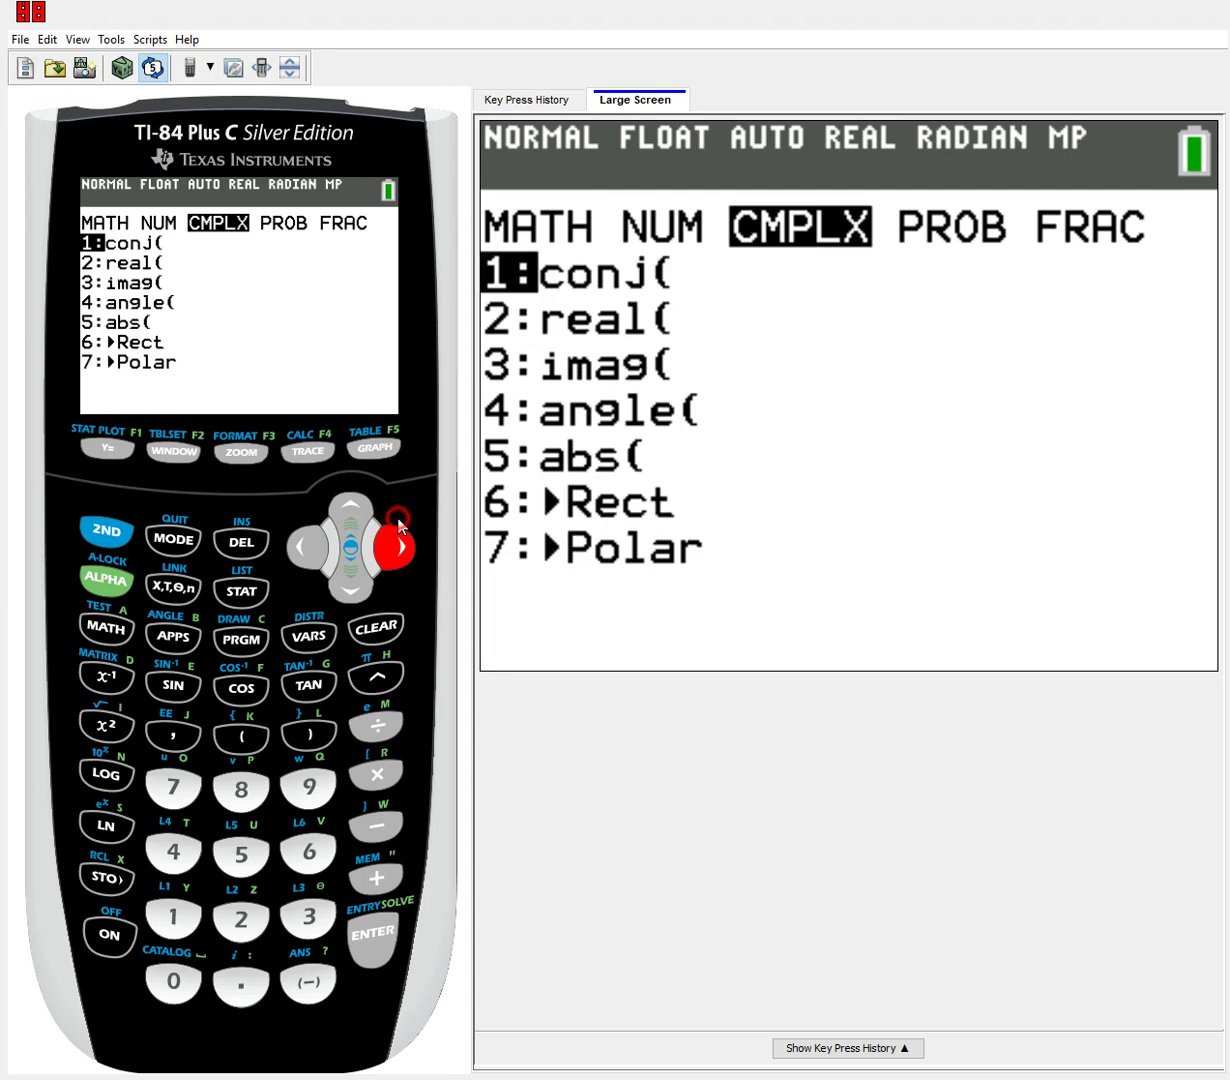
pyautogui.click(399, 527)
pyautogui.click(351, 574)
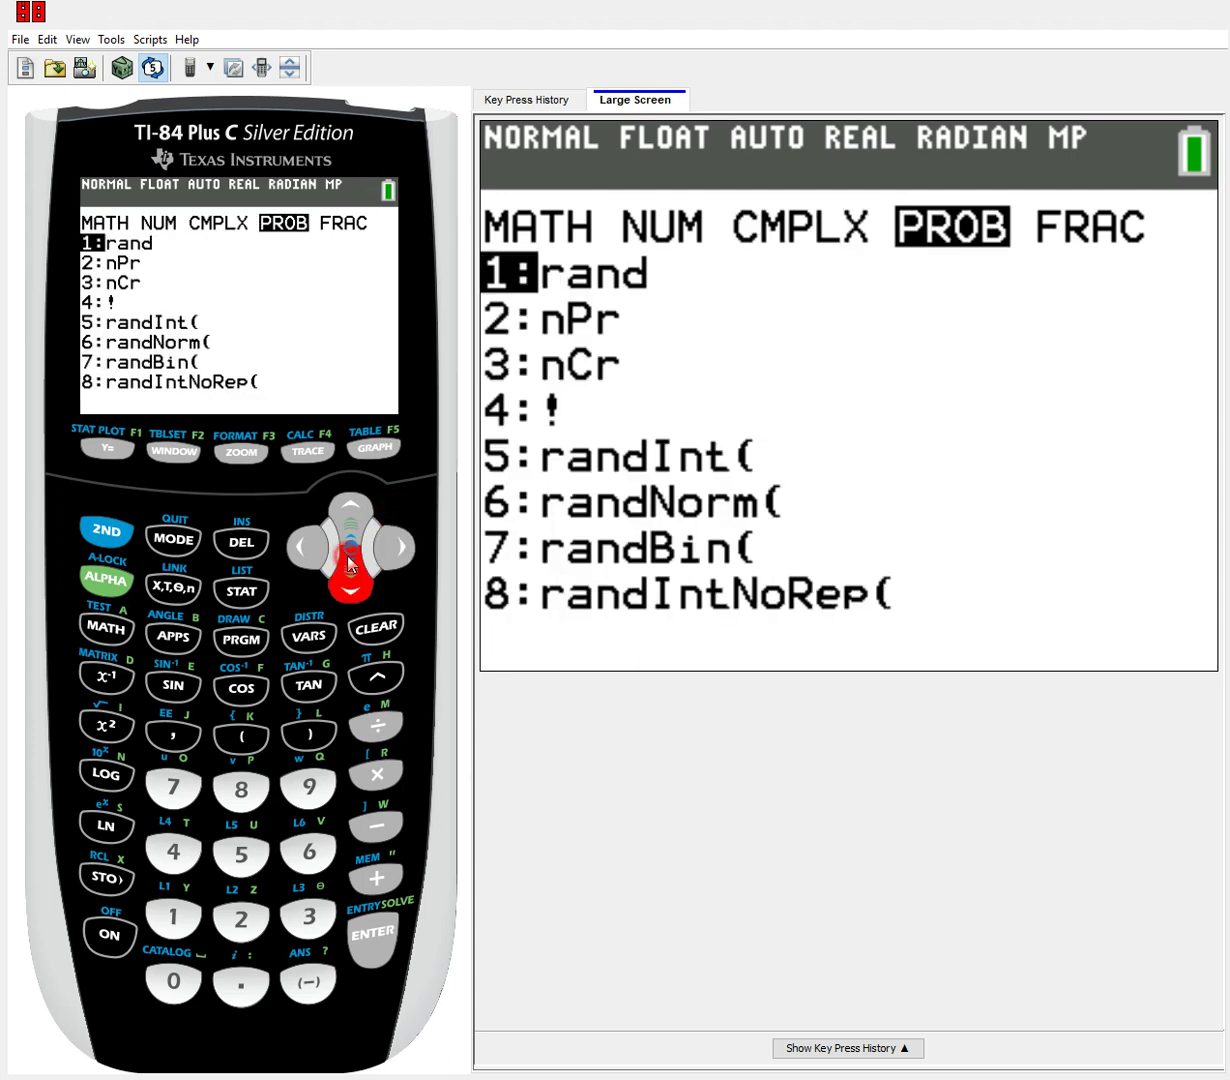
pyautogui.click(352, 575)
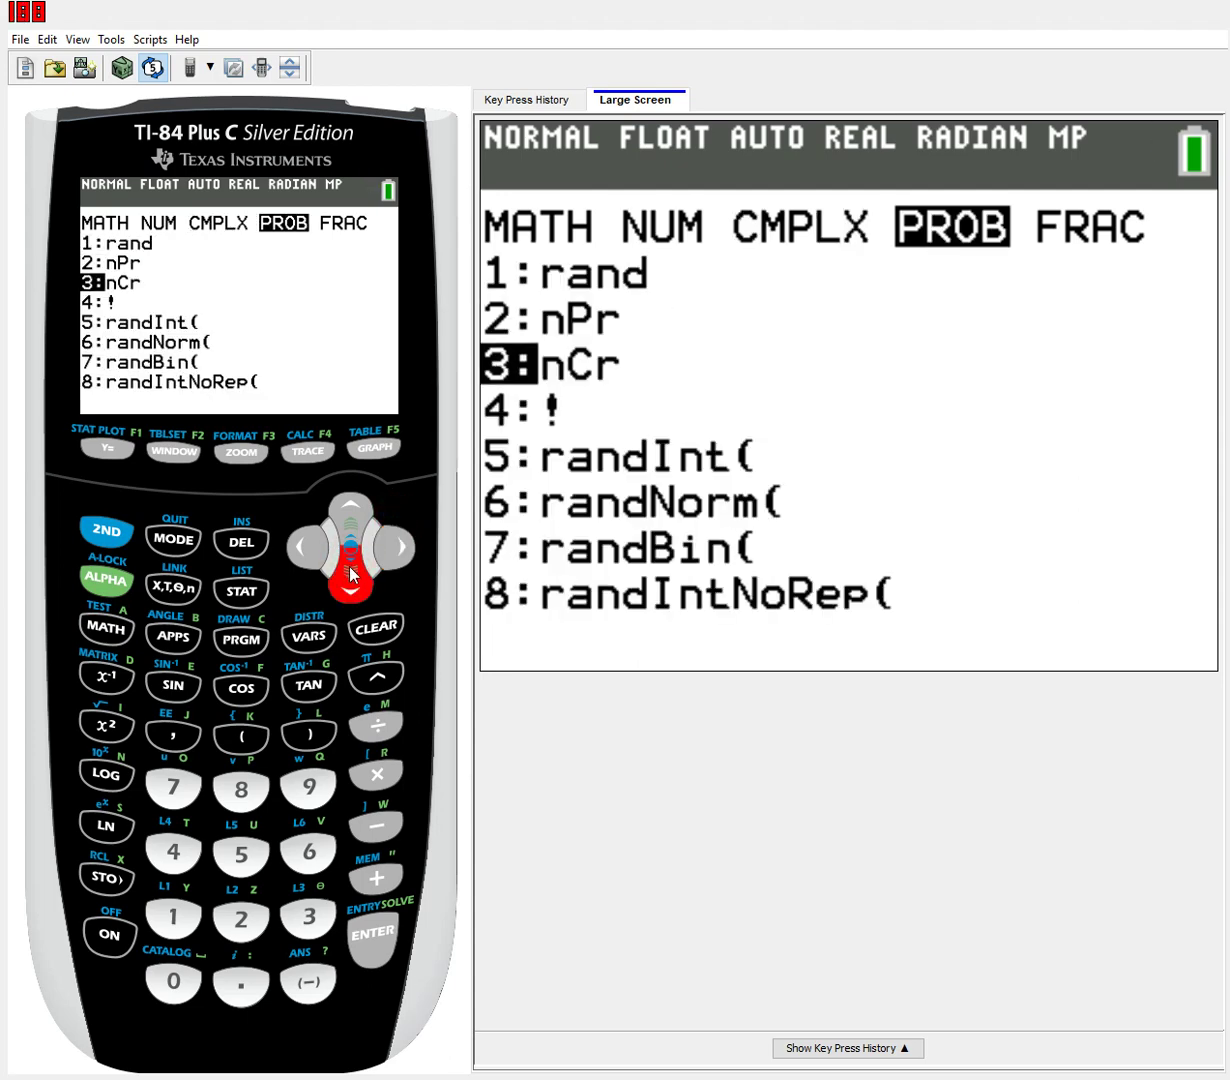
pyautogui.click(350, 576)
pyautogui.press('Down')
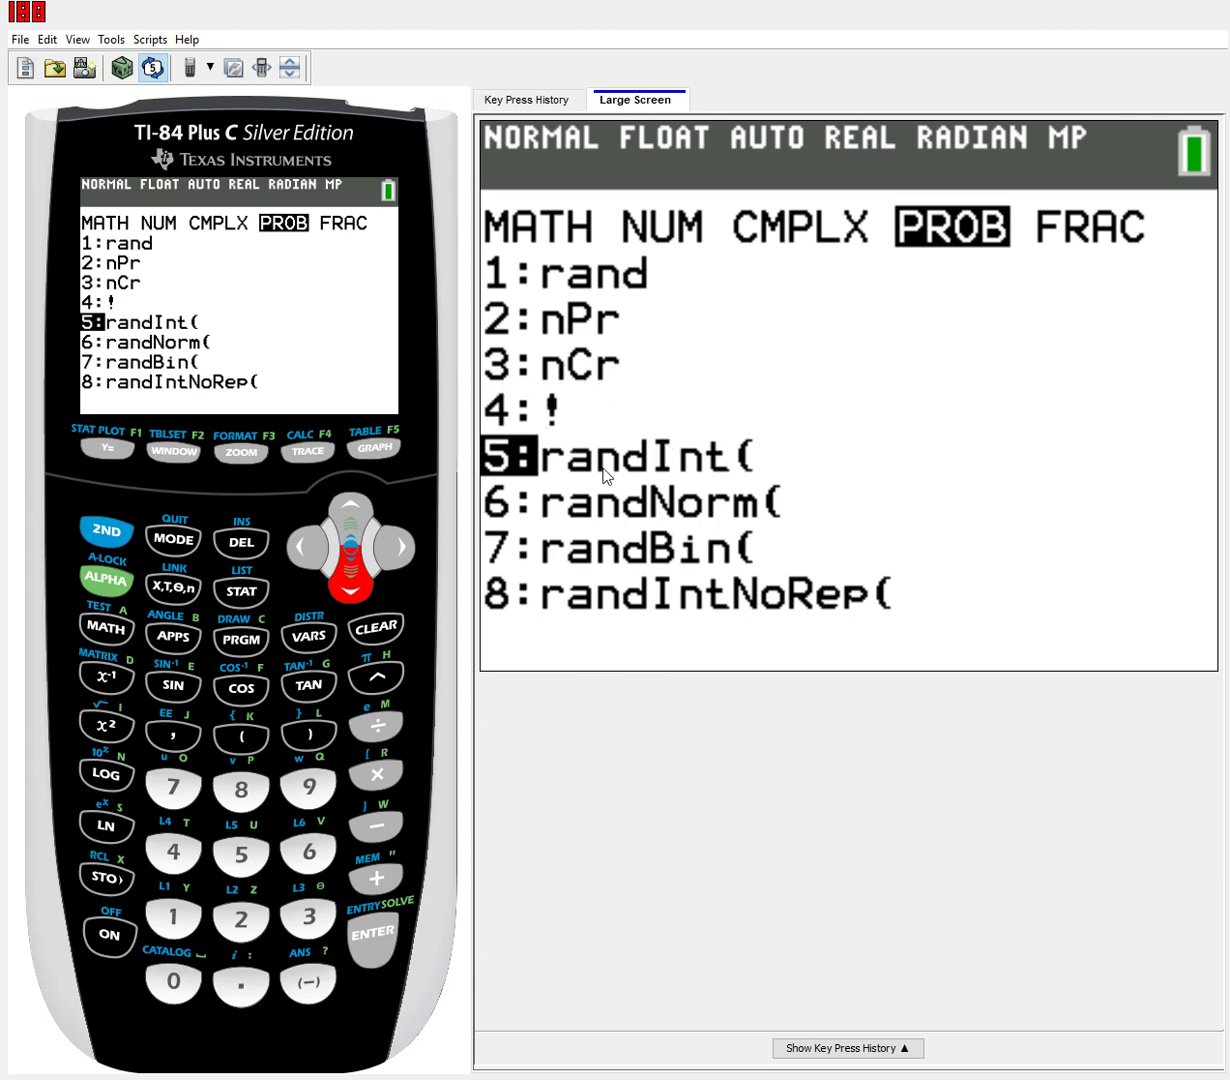
pyautogui.click(370, 925)
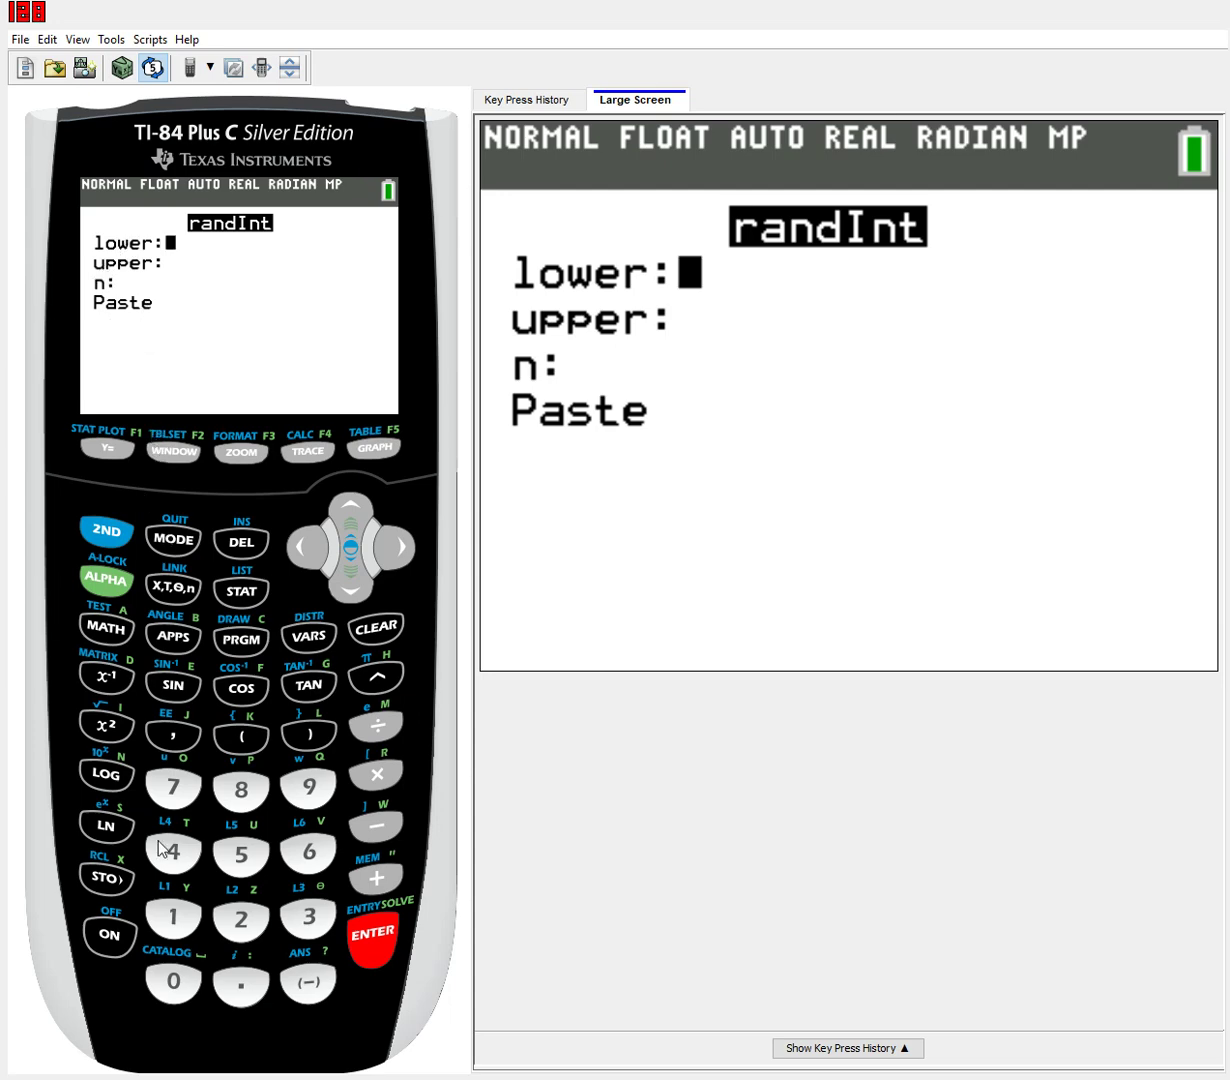
# Set randInt to lower 1, upper 20 and n 3, and paste the expression onto the home screen
pyautogui.click(172, 908)
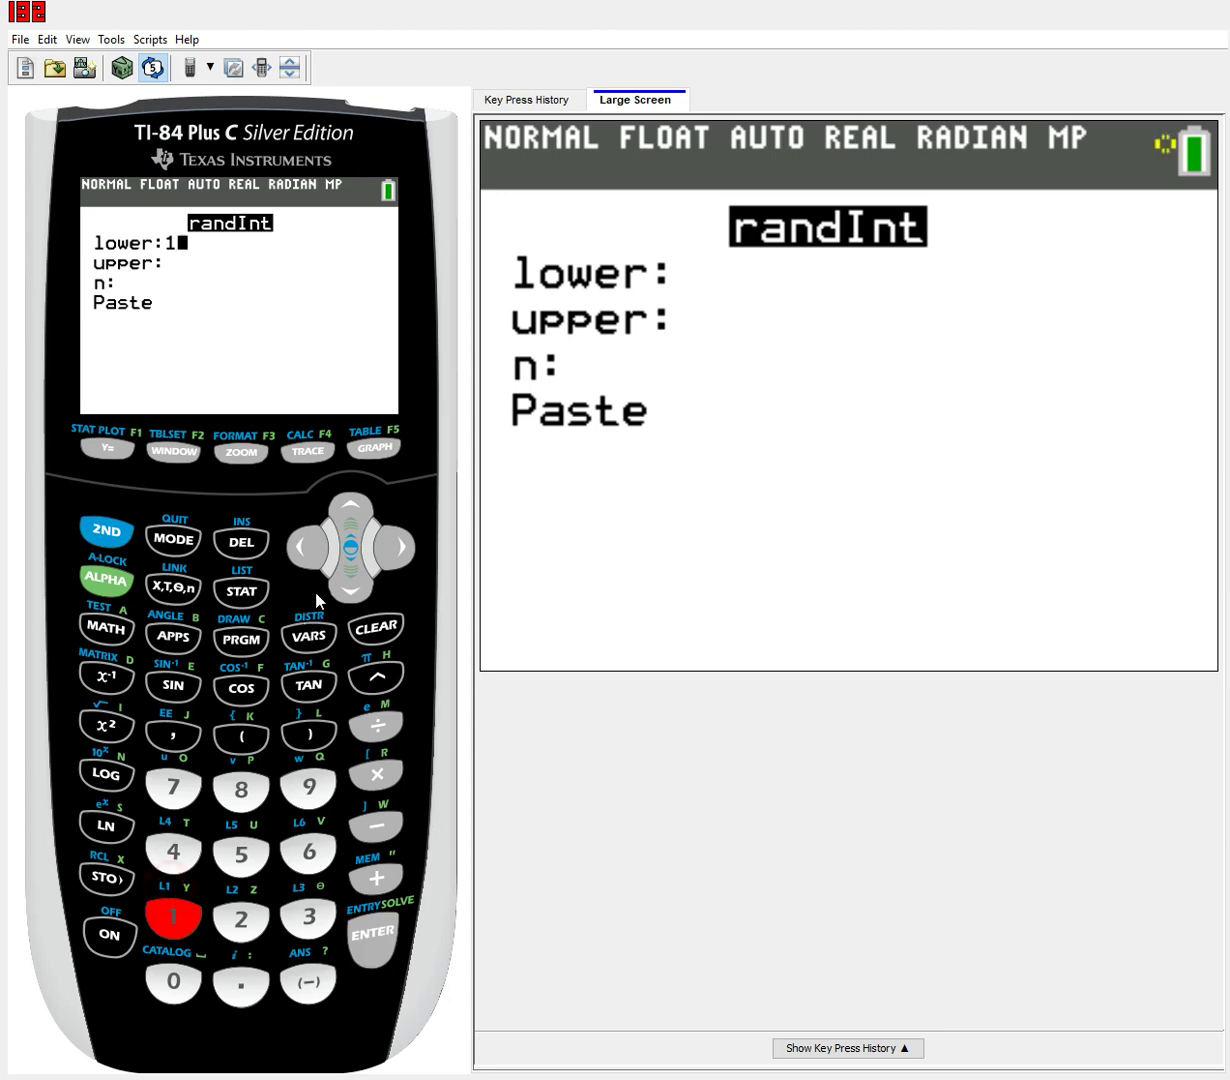
pyautogui.click(340, 572)
pyautogui.click(232, 912)
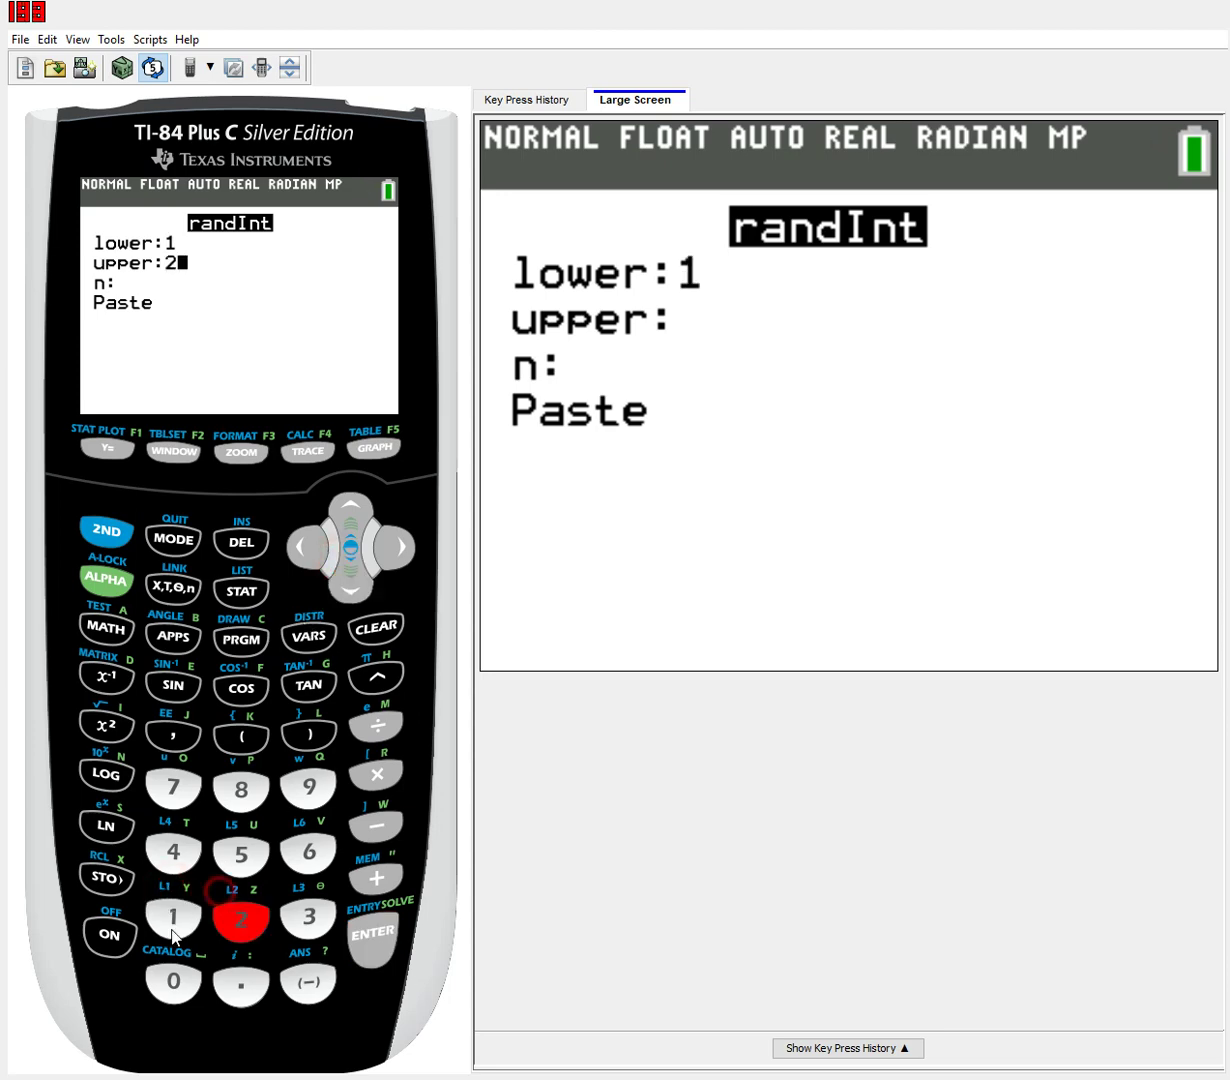
pyautogui.click(168, 970)
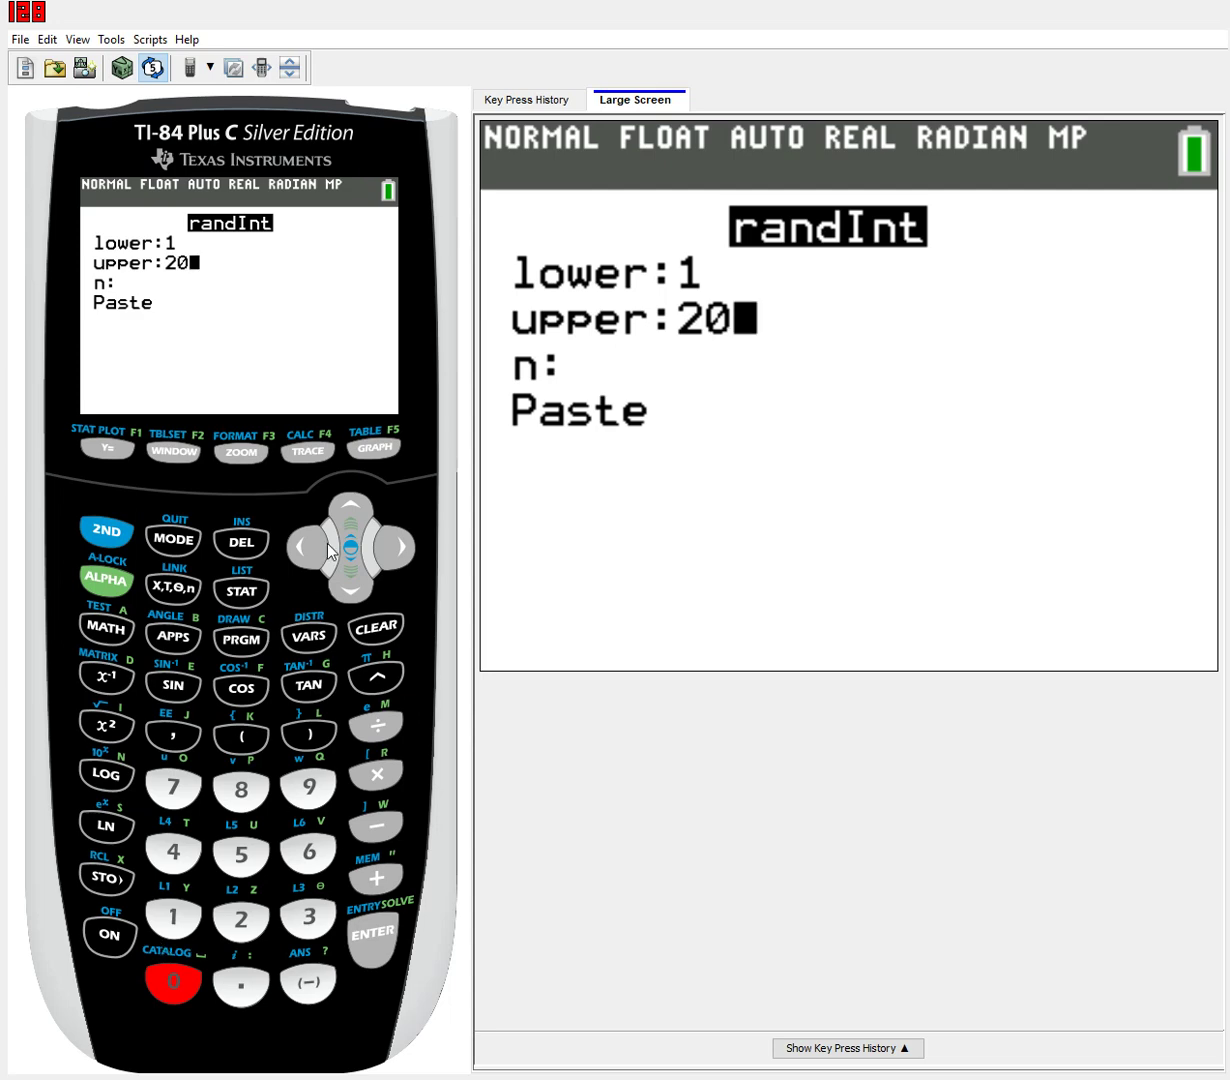
pyautogui.press('Down')
pyautogui.click(320, 905)
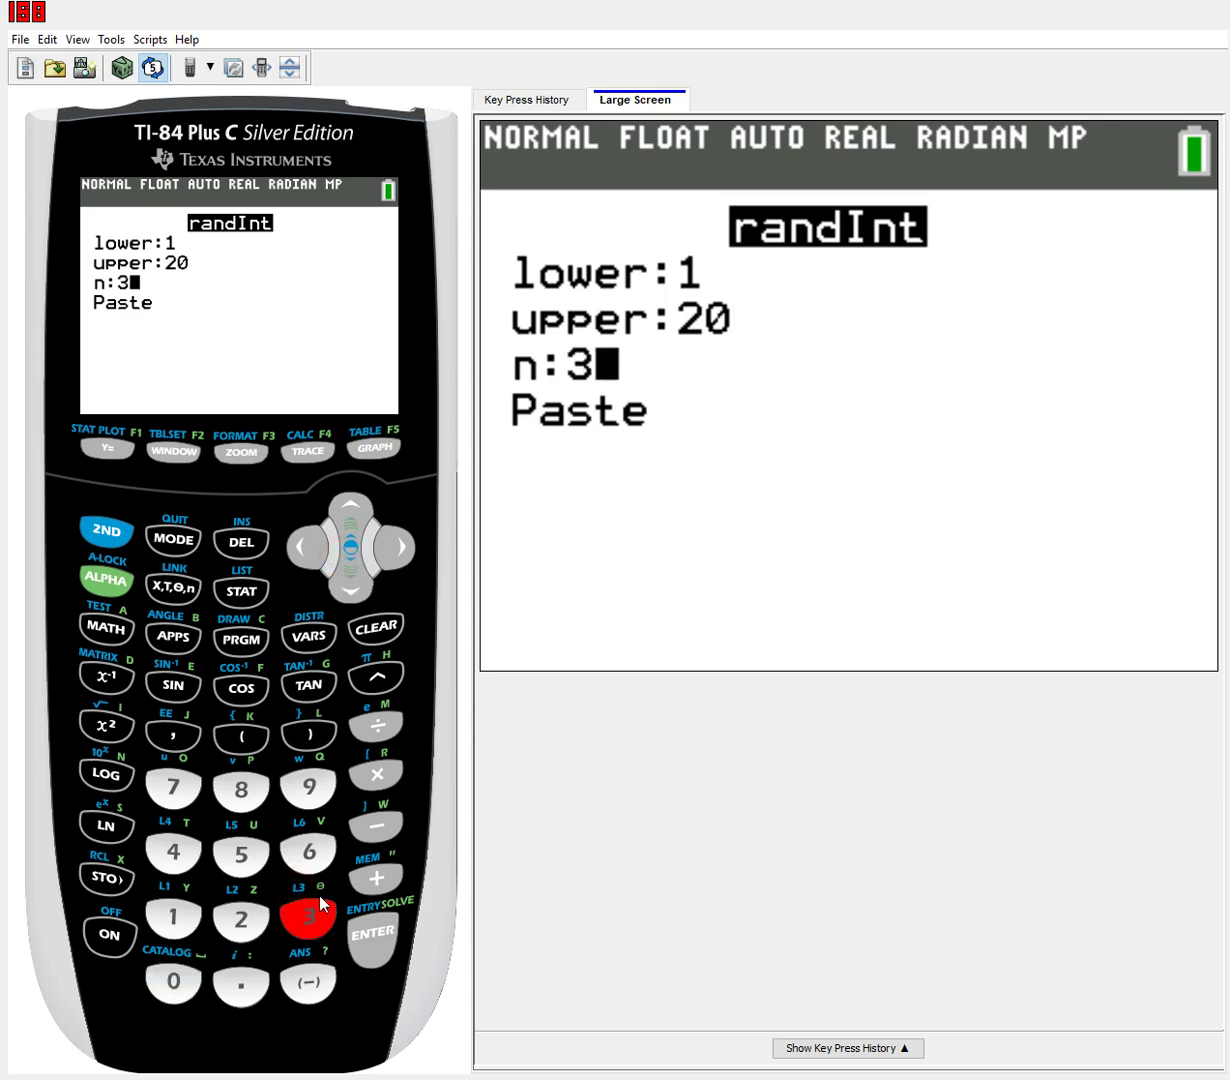
pyautogui.click(341, 582)
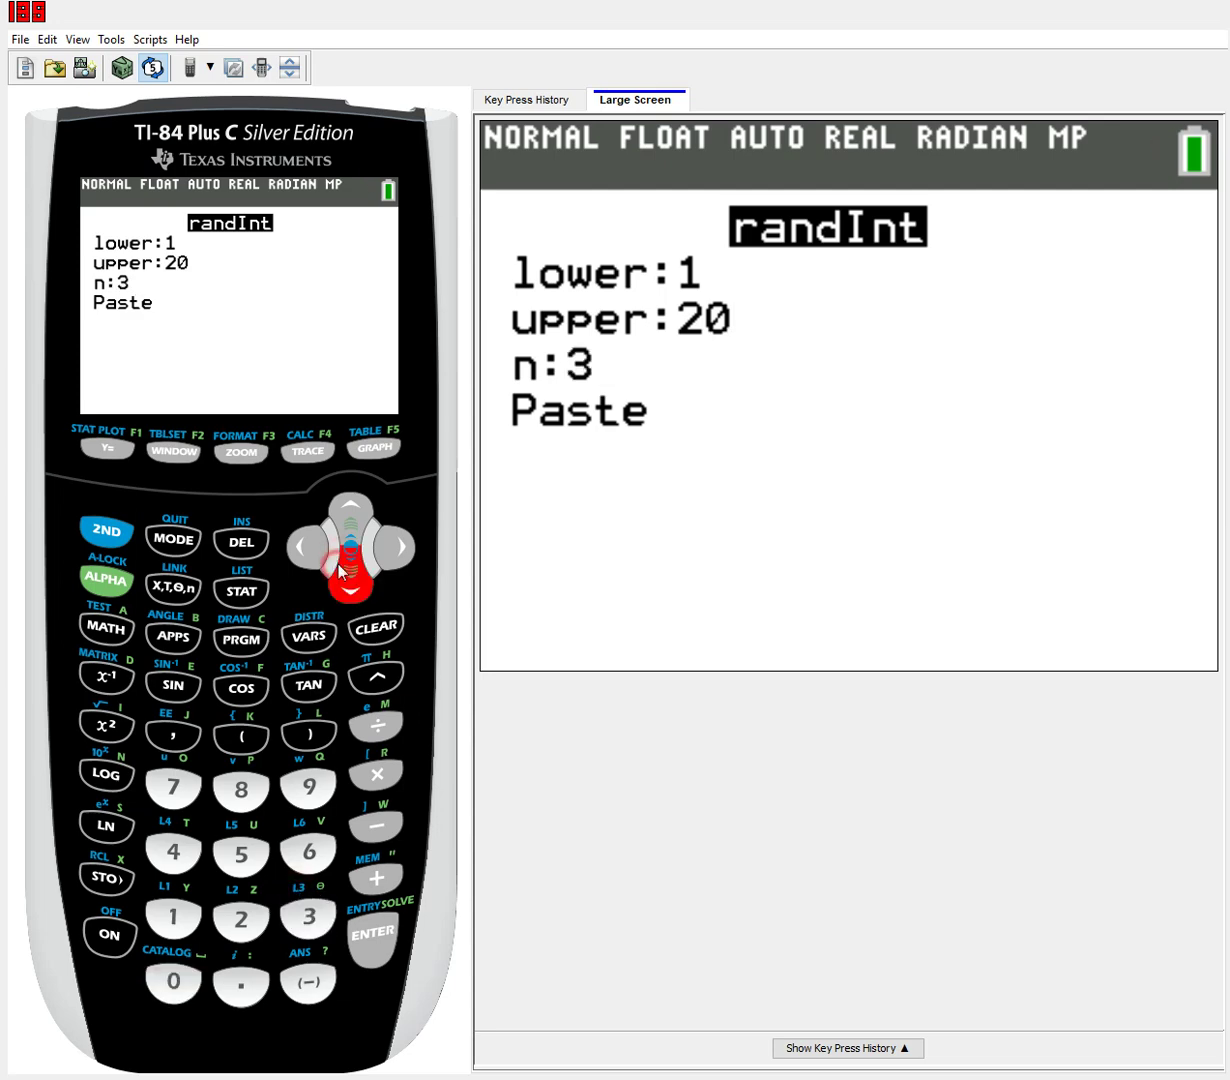
pyautogui.click(360, 925)
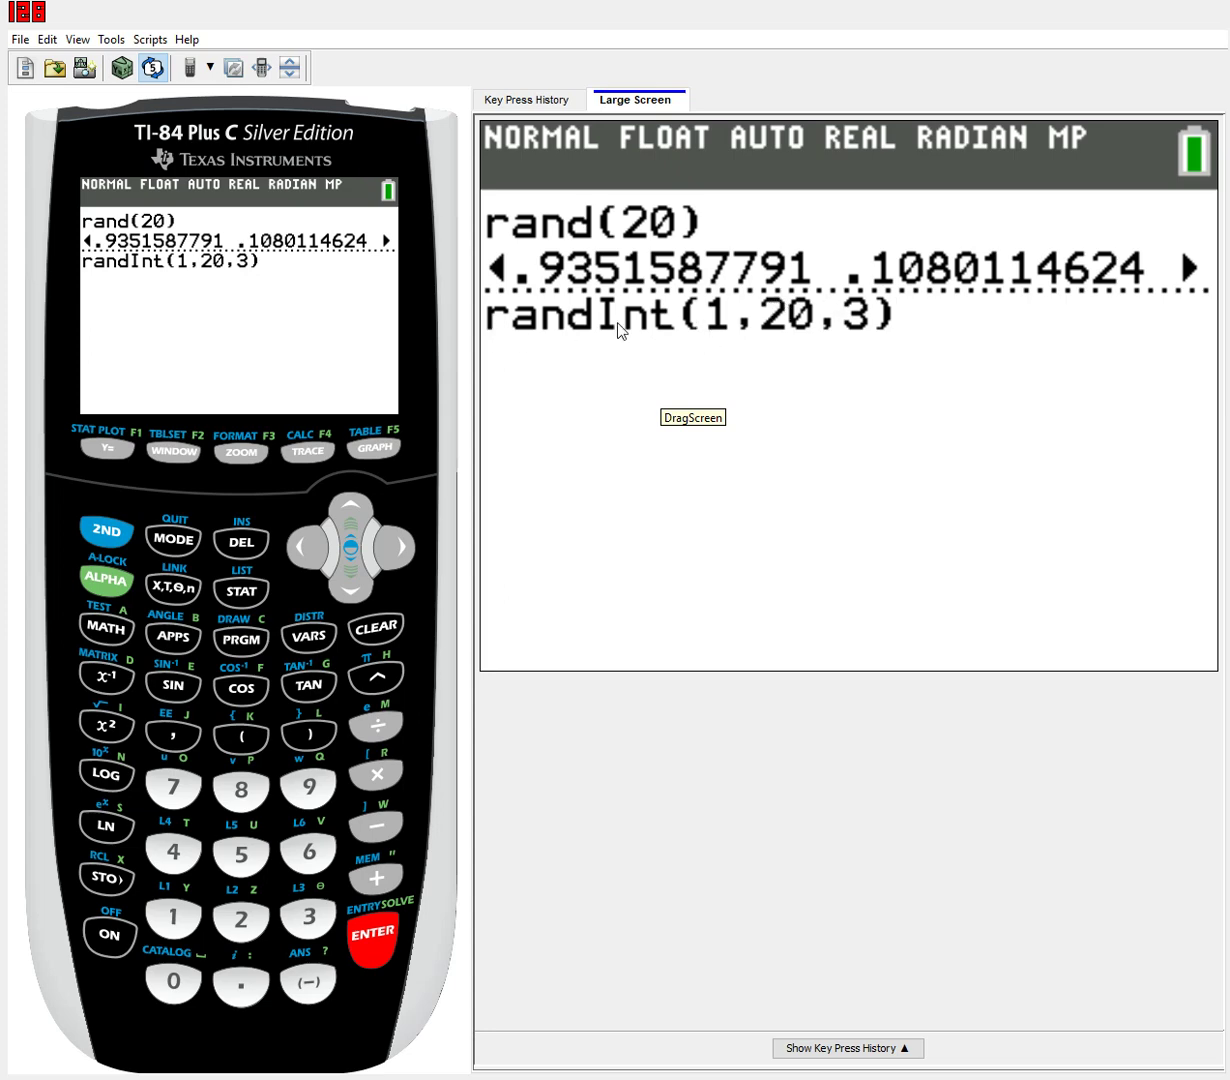
# Delete all arguments and the closing parenthesis from the pasted randInt expression
pyautogui.click(300, 540)
pyautogui.click(298, 535)
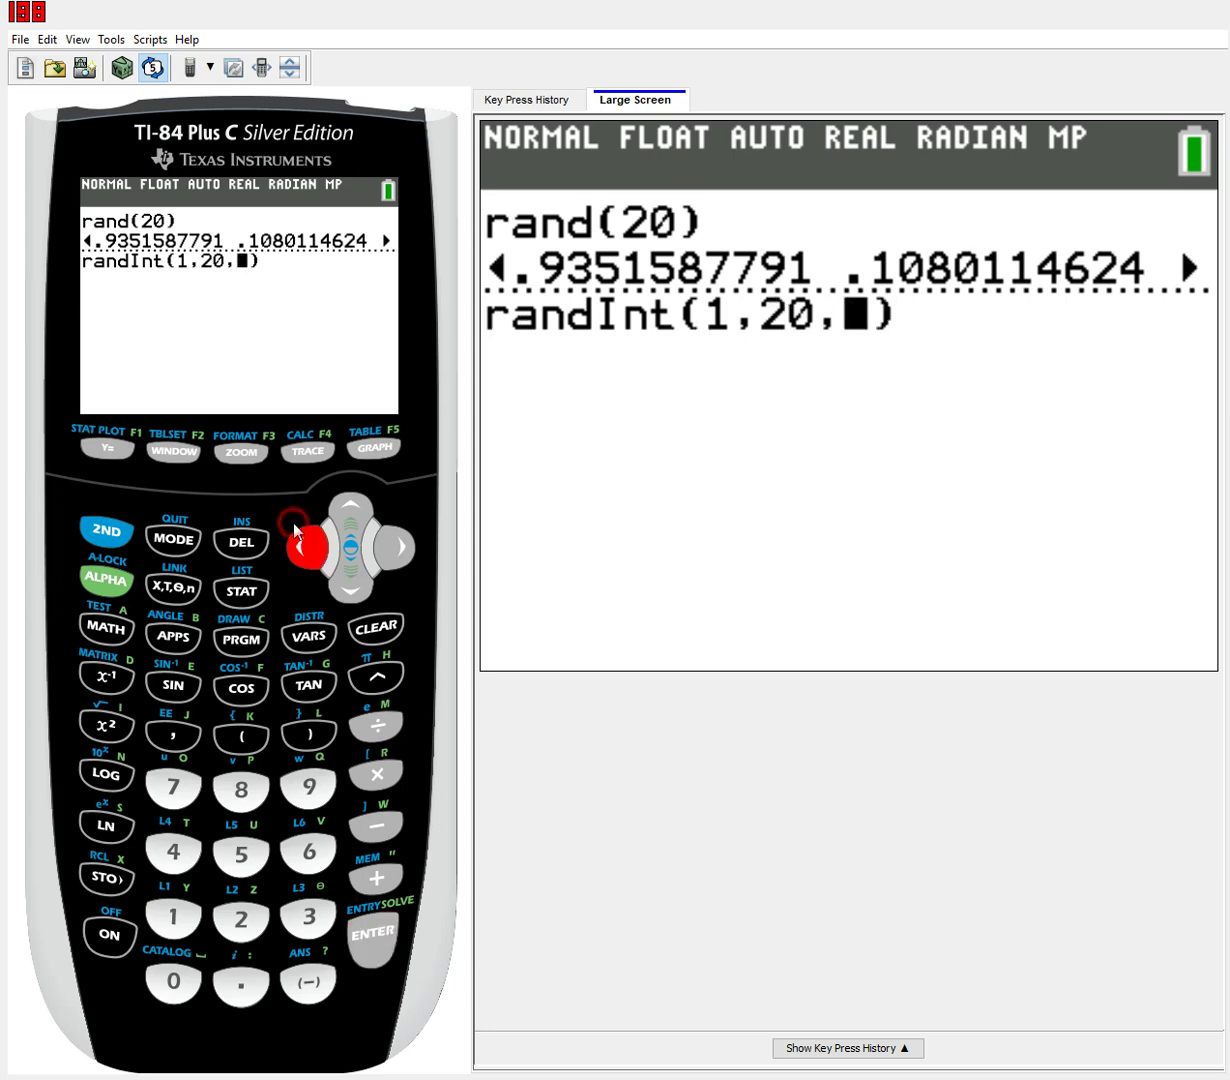
pyautogui.click(297, 535)
pyautogui.click(297, 535)
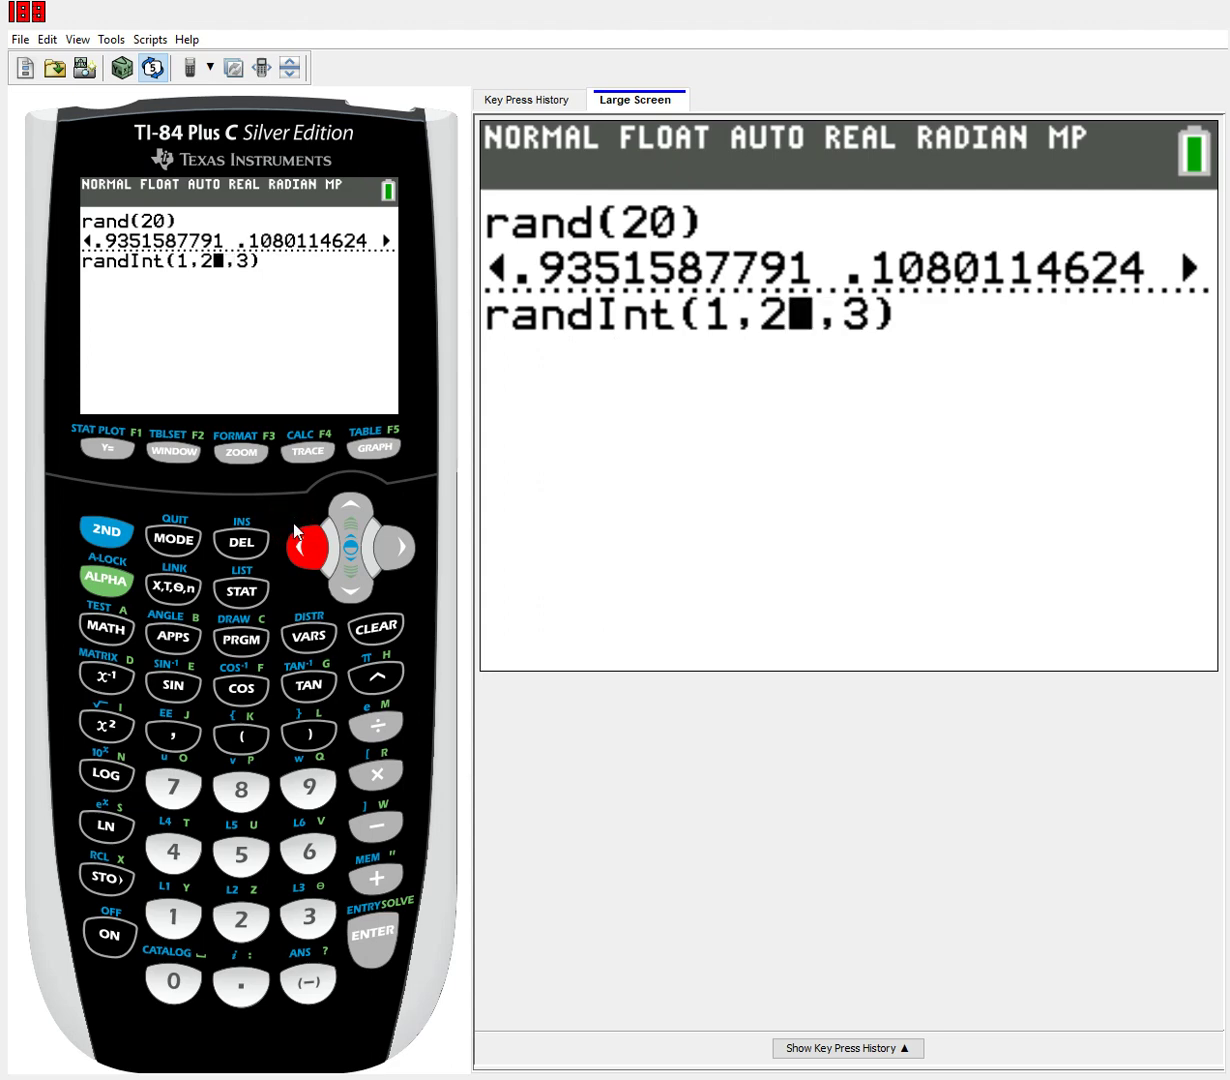
pyautogui.click(294, 527)
pyautogui.click(292, 527)
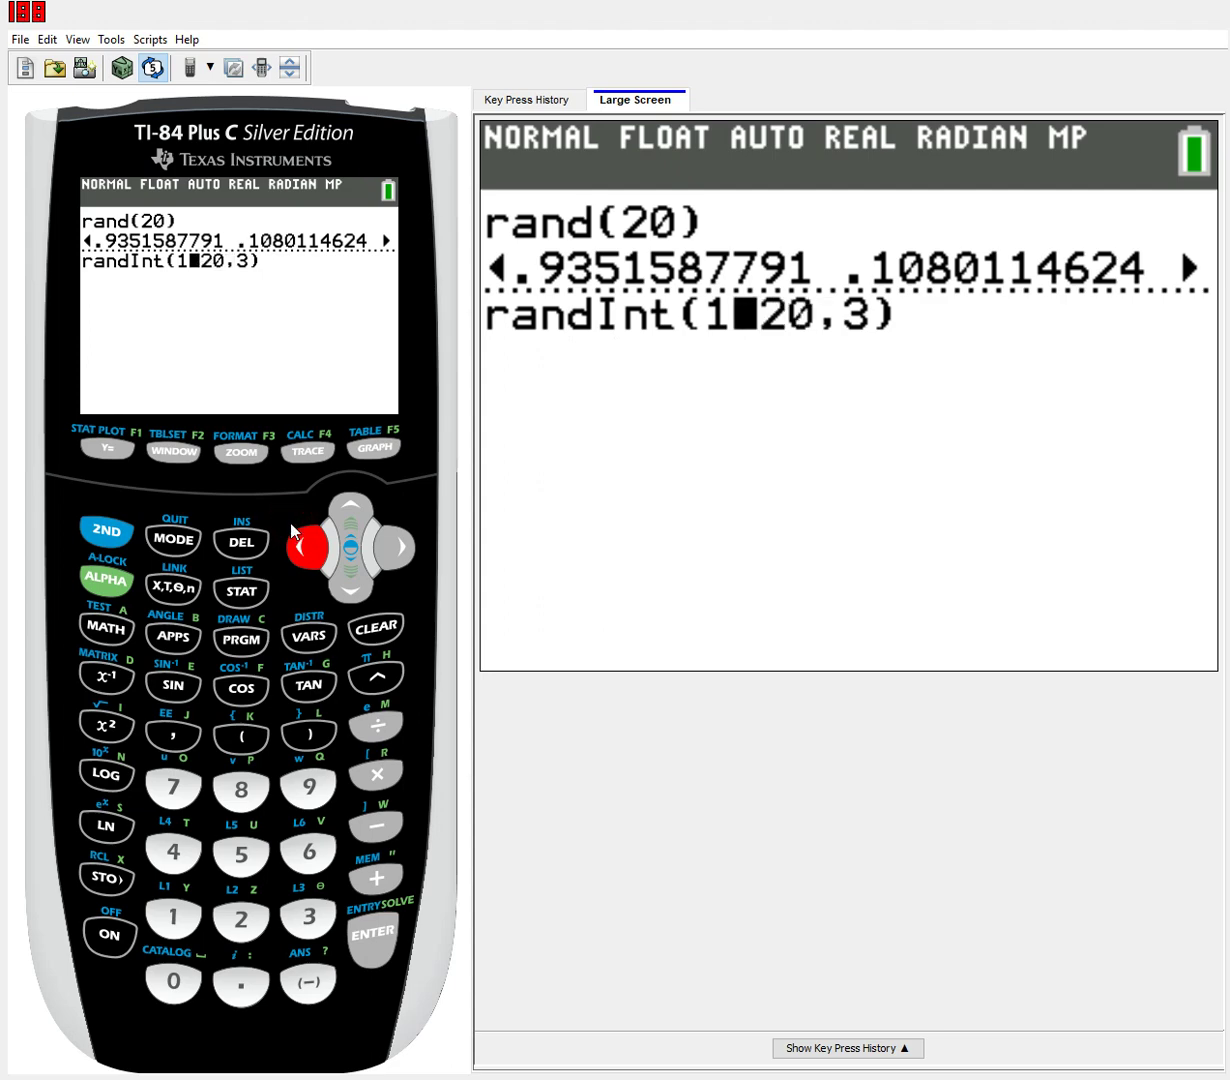
pyautogui.click(292, 529)
pyautogui.click(245, 516)
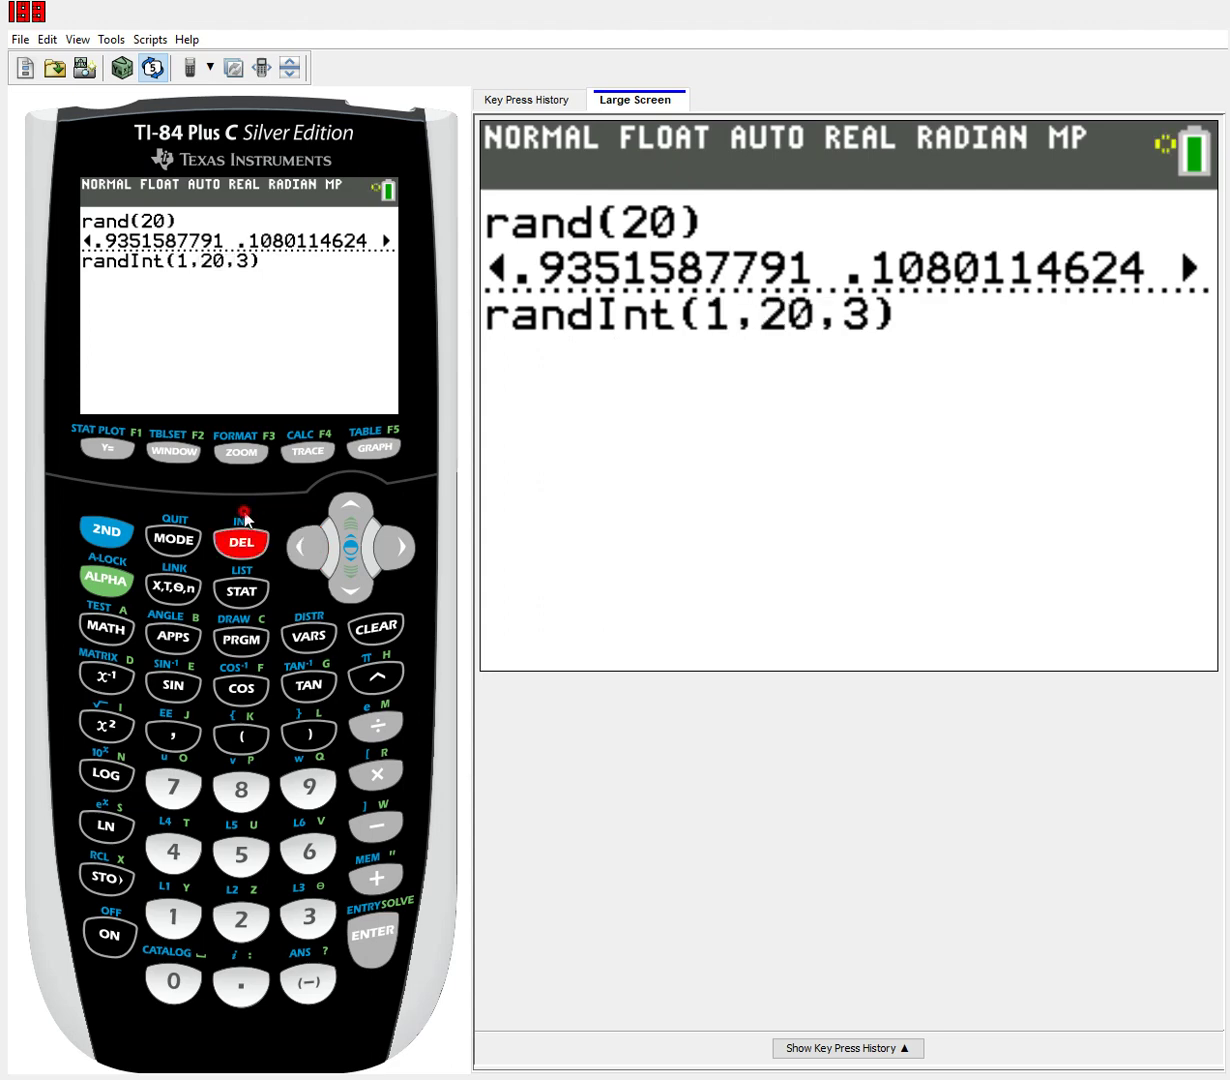
pyautogui.click(245, 516)
pyautogui.click(245, 516)
pyautogui.click(245, 516)
pyautogui.click(245, 516)
pyautogui.click(245, 516)
pyautogui.click(245, 516)
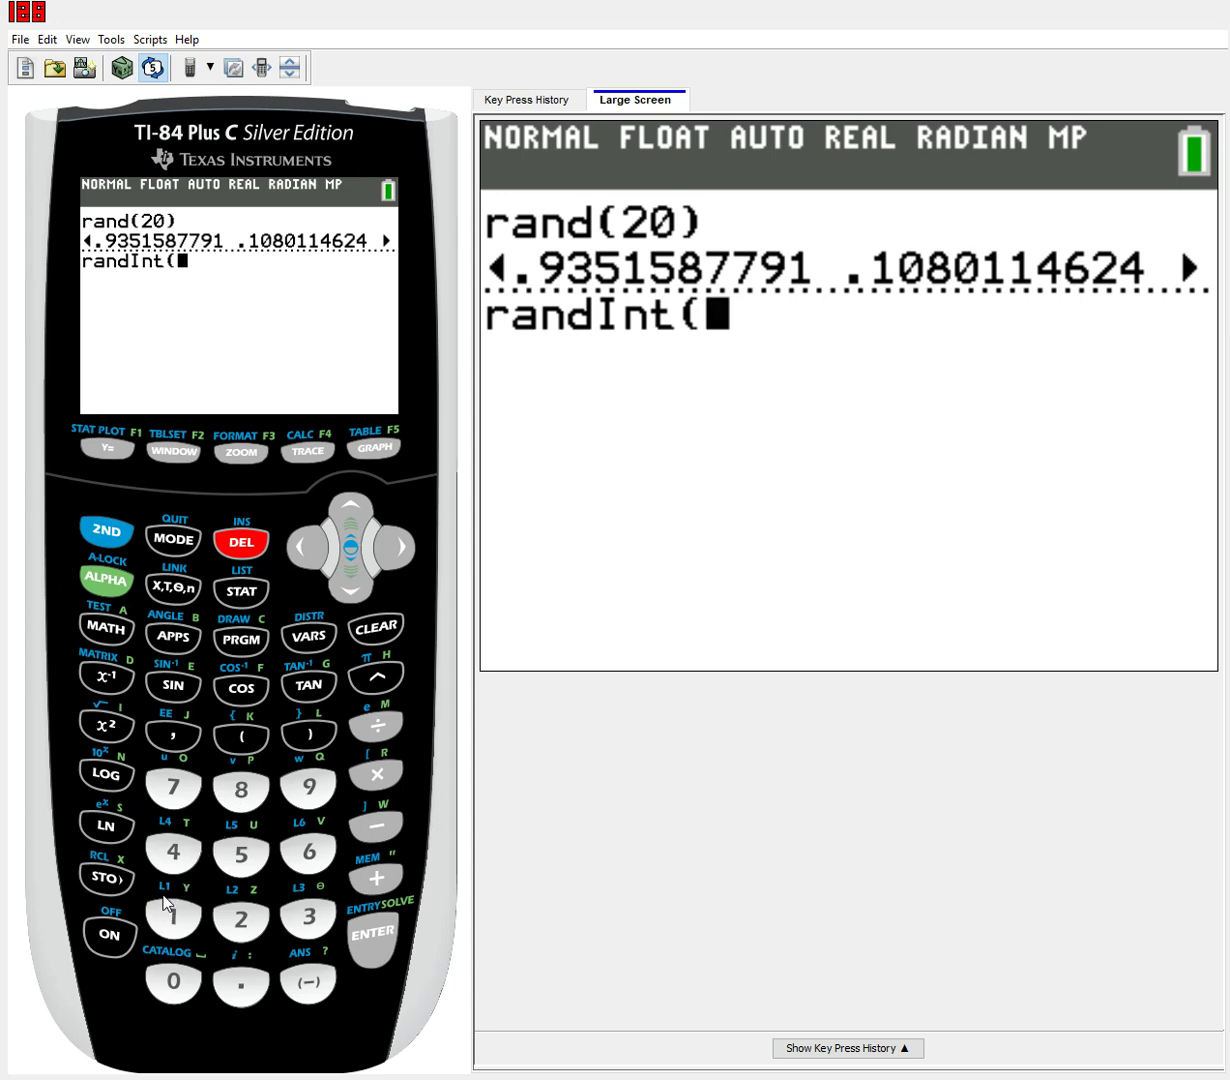
# Enter the arguments 1,20,3 manually after randInt( and close the parenthesis
pyautogui.click(171, 910)
pyautogui.click(173, 735)
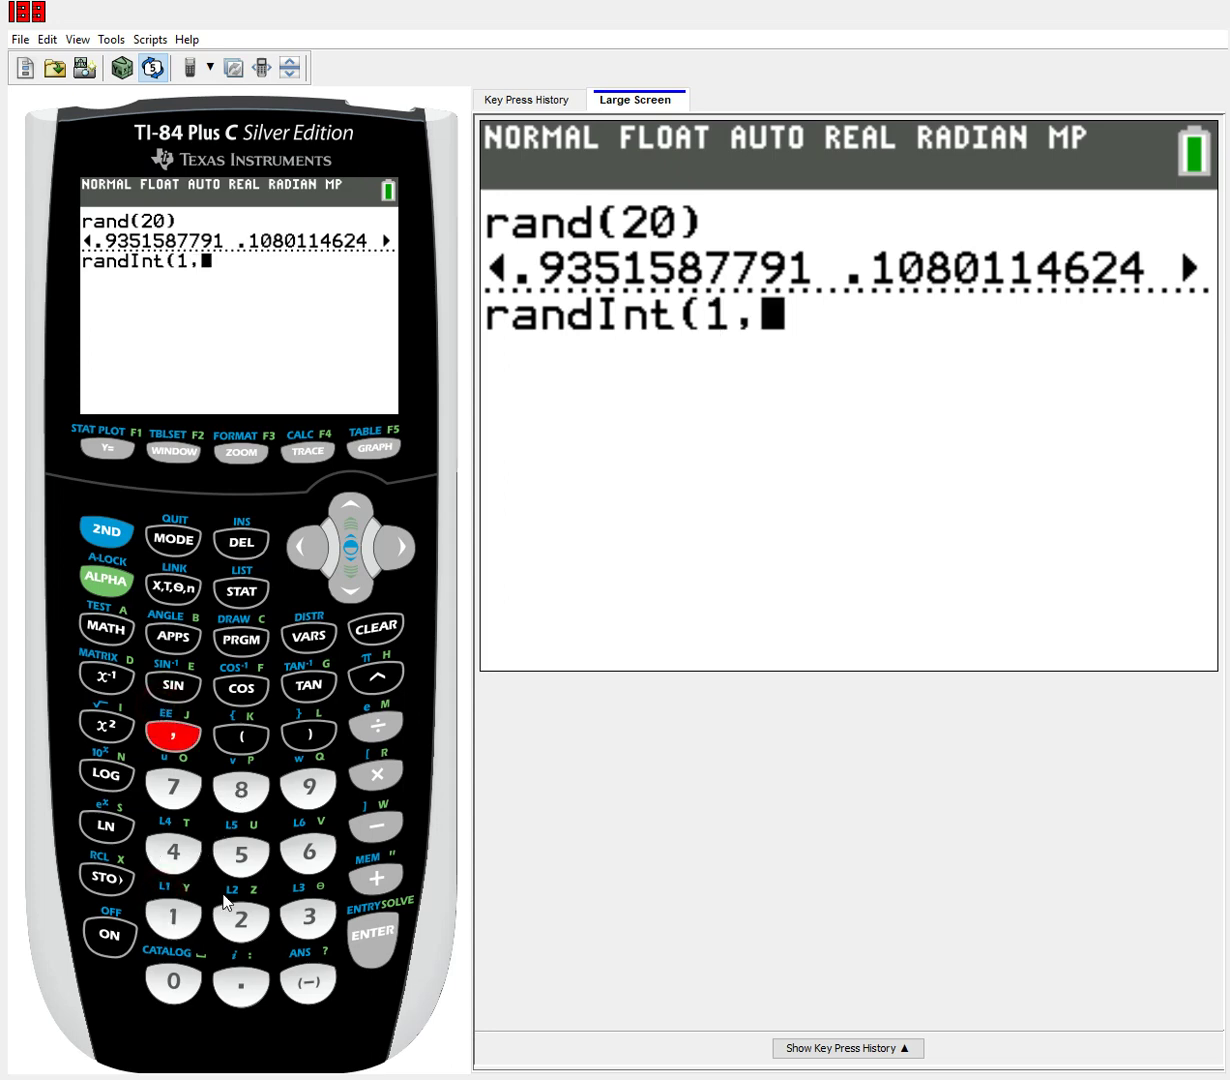
pyautogui.click(226, 905)
pyautogui.click(173, 978)
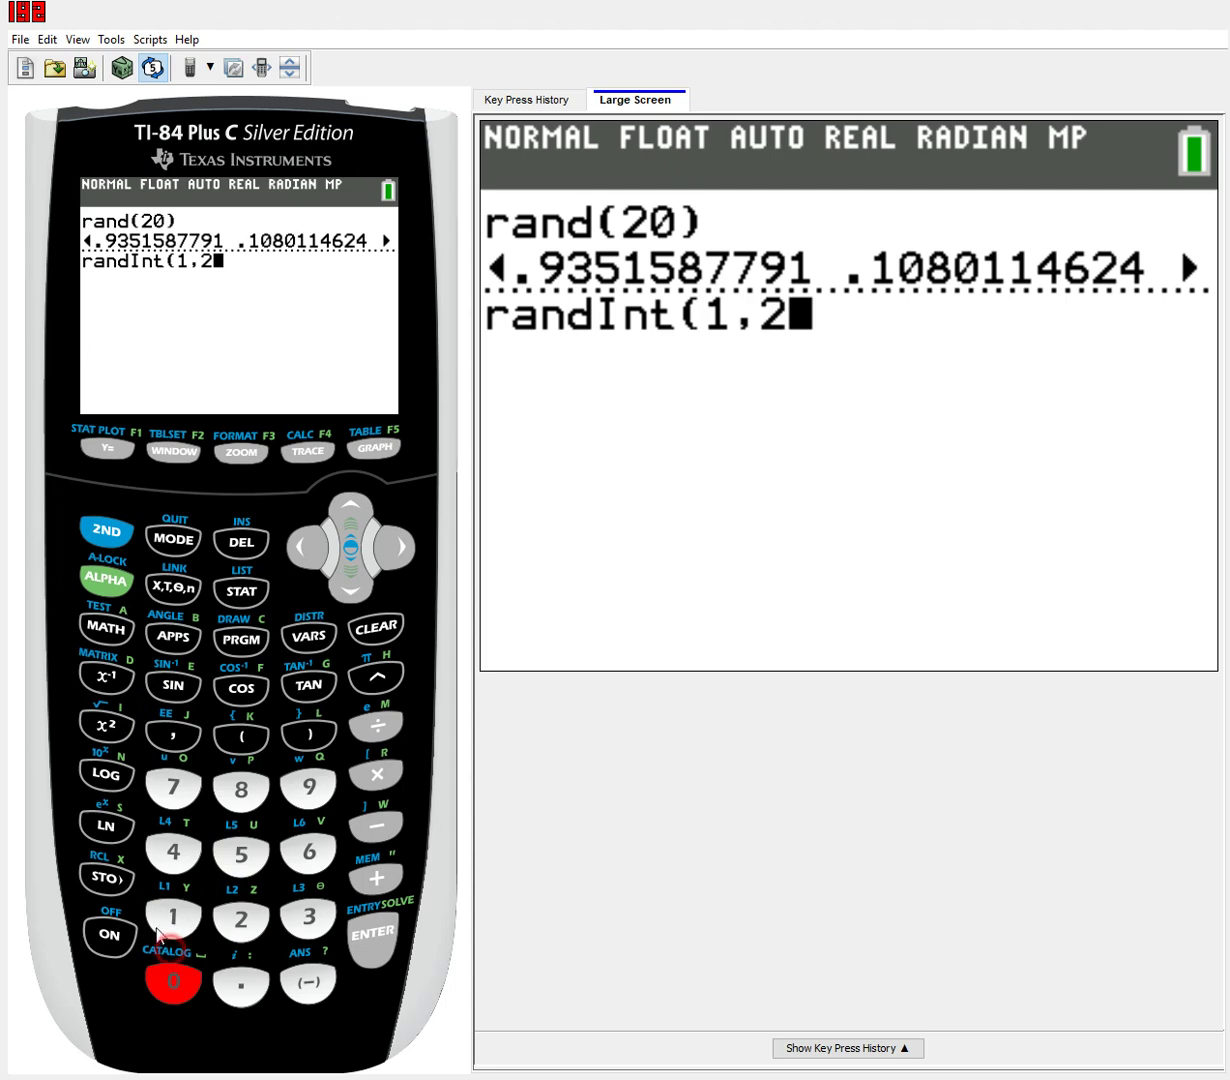
pyautogui.click(173, 712)
pyautogui.click(309, 905)
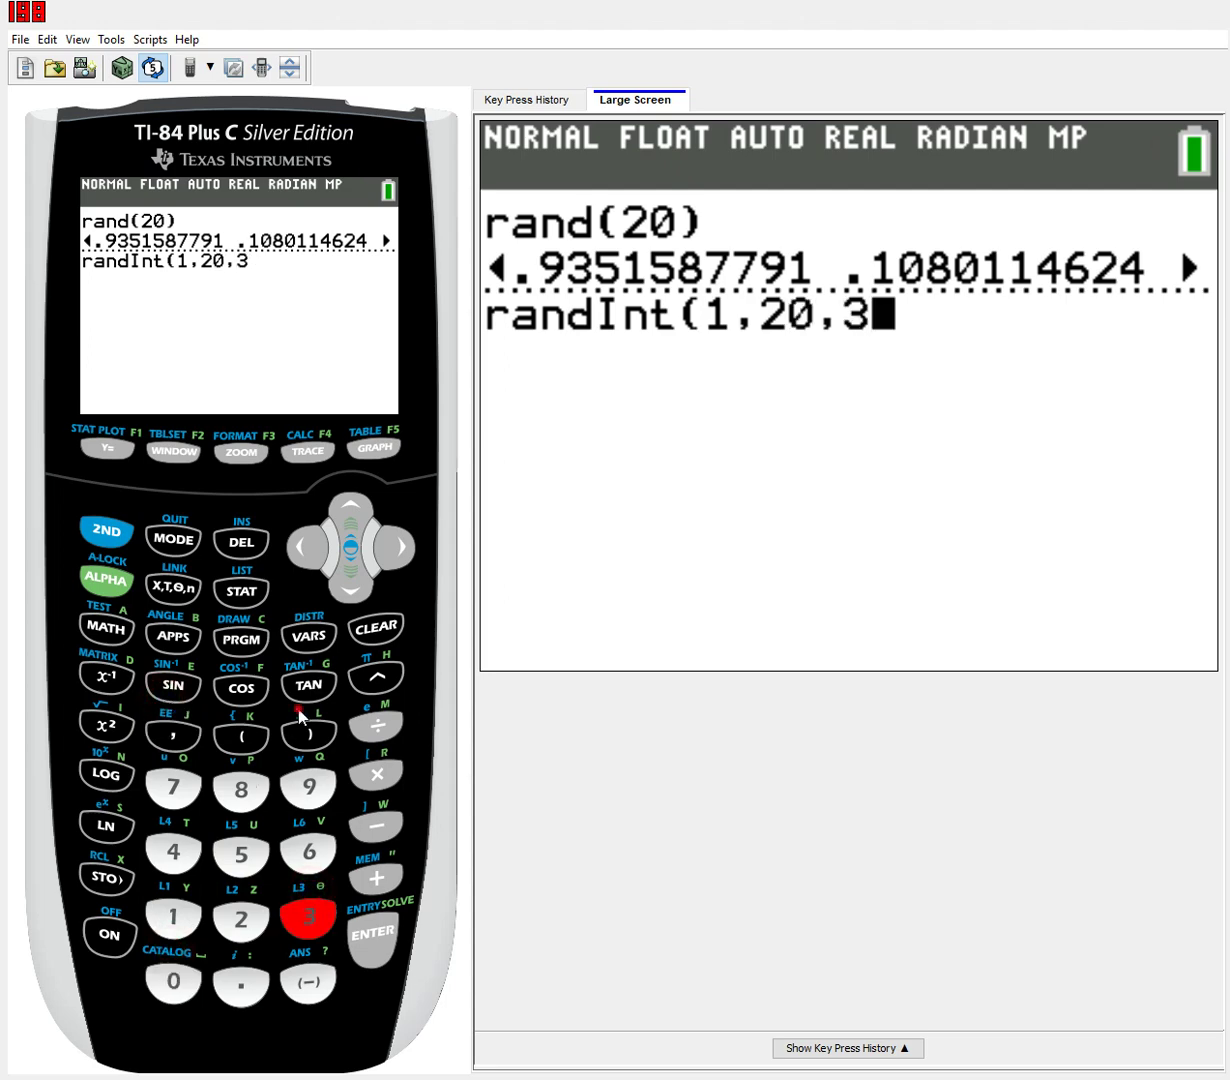
pyautogui.click(306, 733)
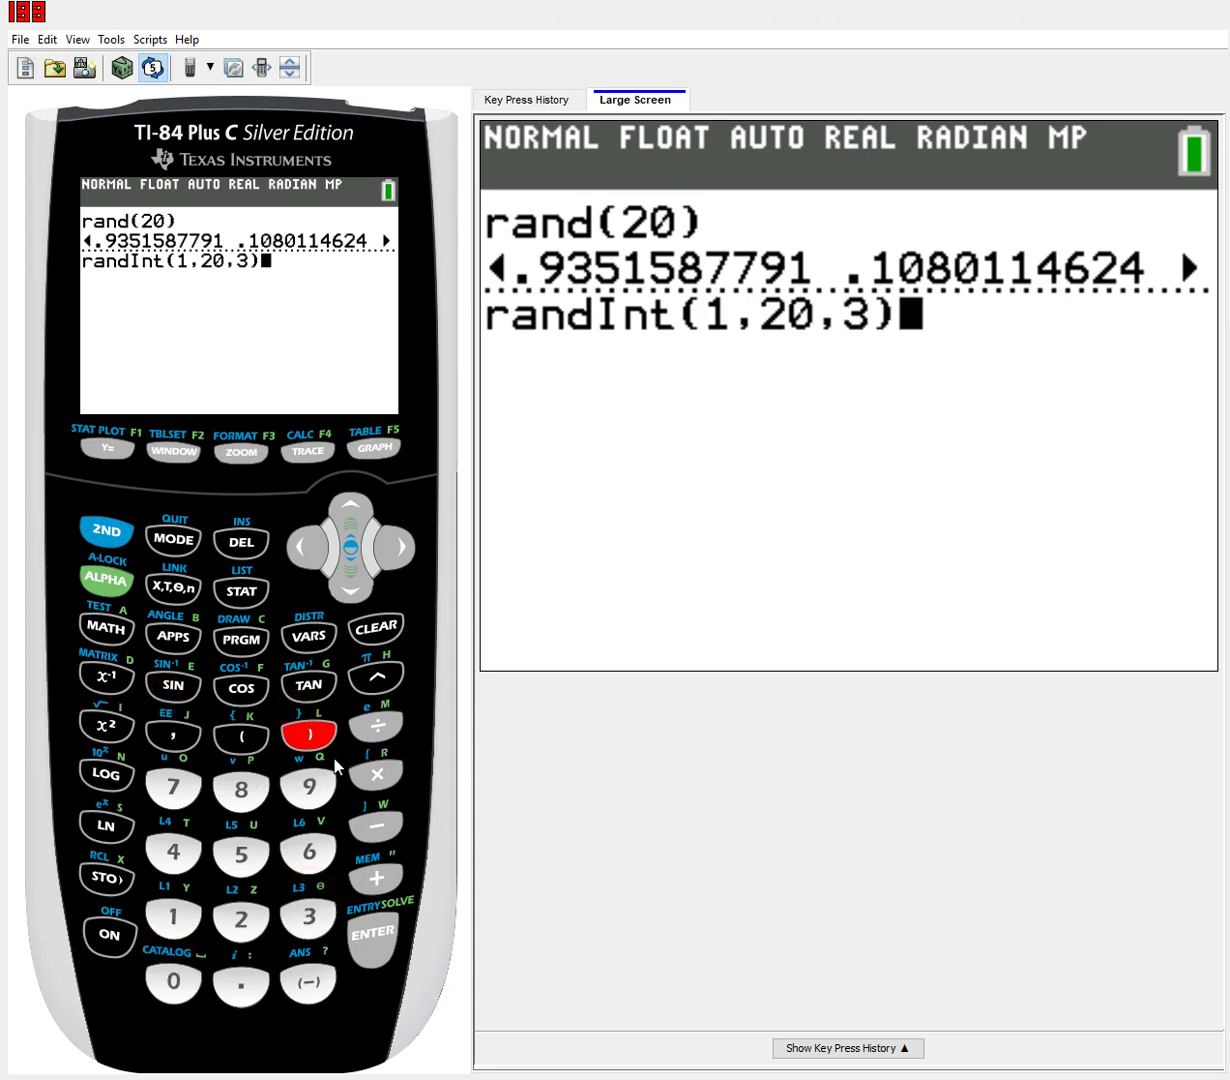
# Evaluate randInt(1,20,3) three times to generate three sets of random integers
pyautogui.click(367, 926)
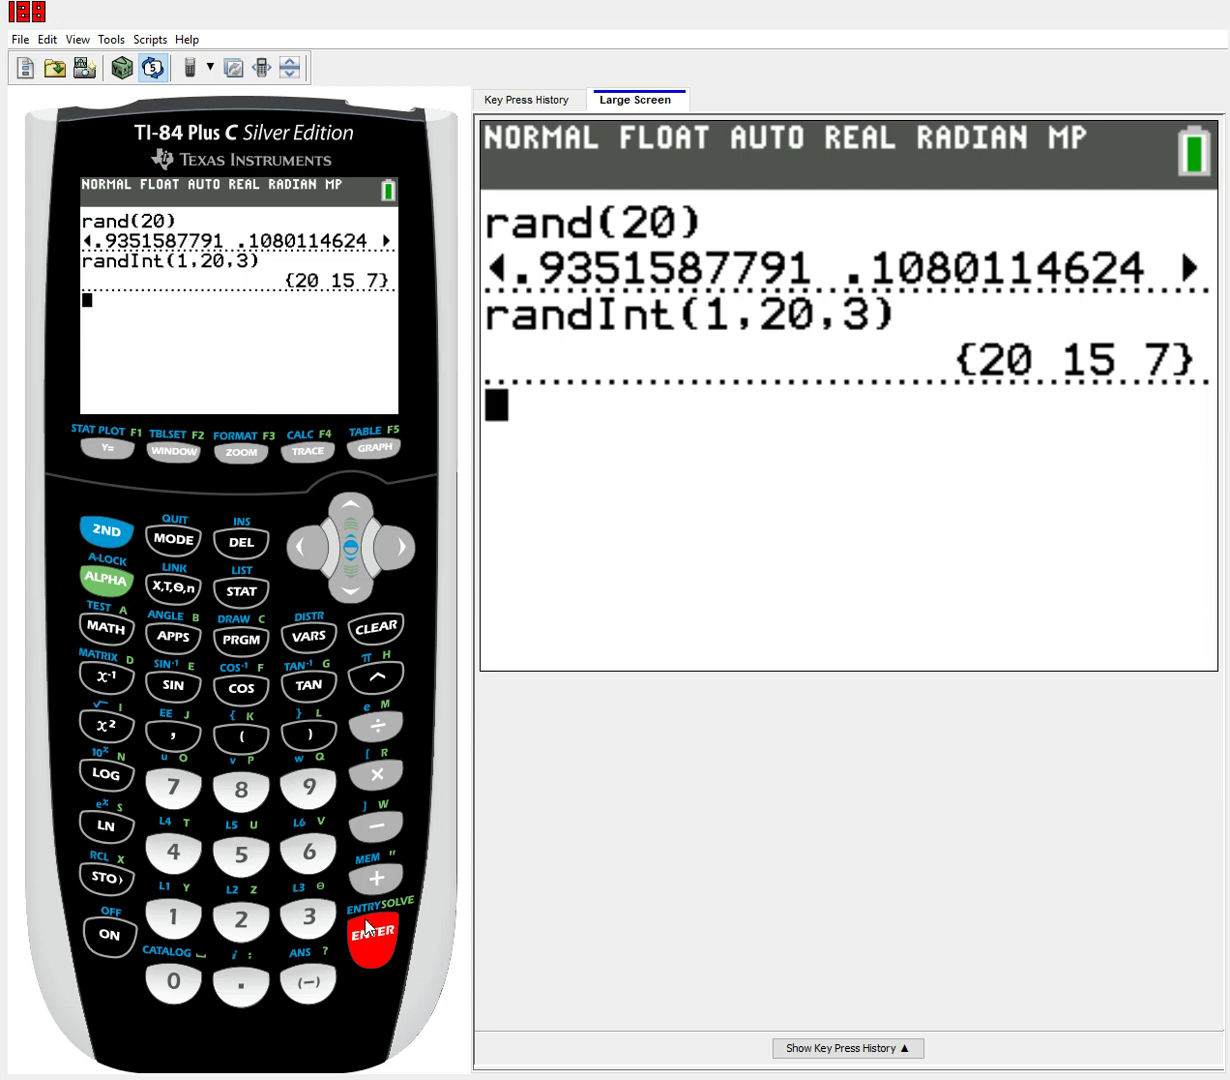
pyautogui.click(366, 928)
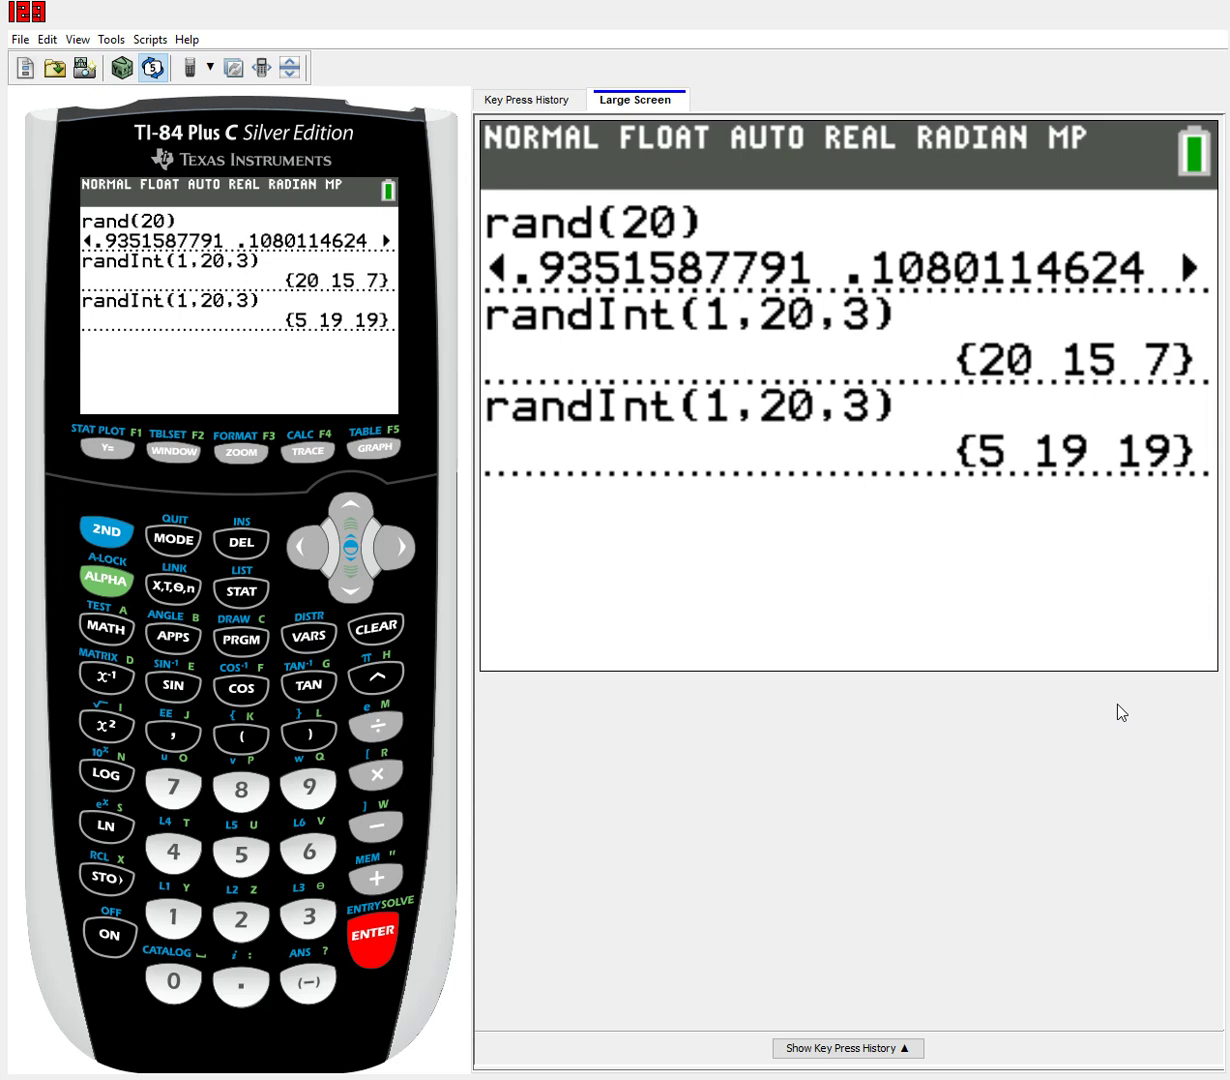
pyautogui.click(375, 912)
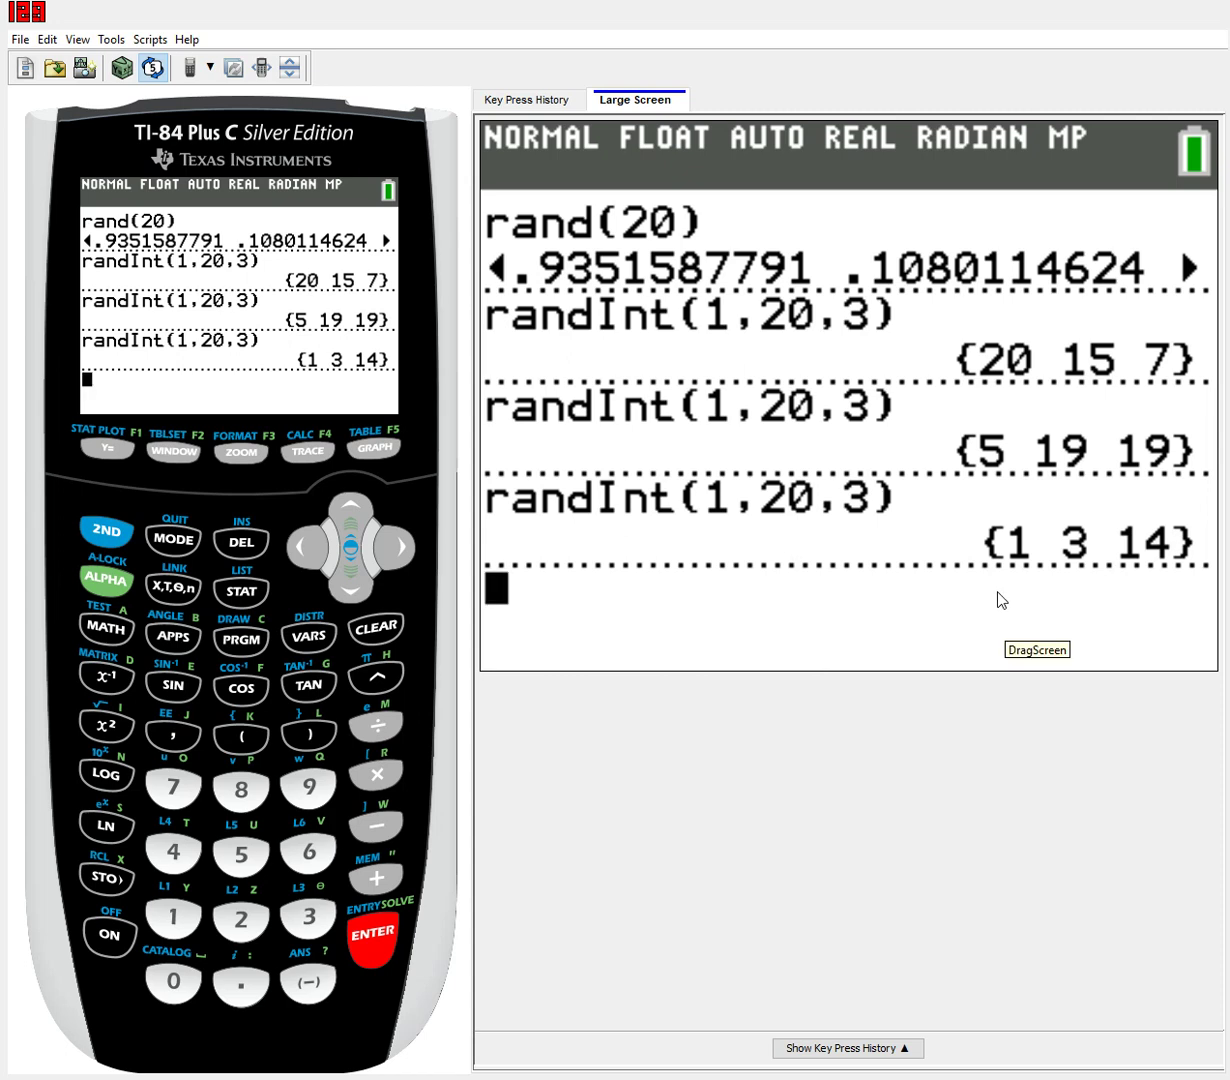
# Choose randIntNoRep from the probability functions and open its argument entry form
pyautogui.click(106, 622)
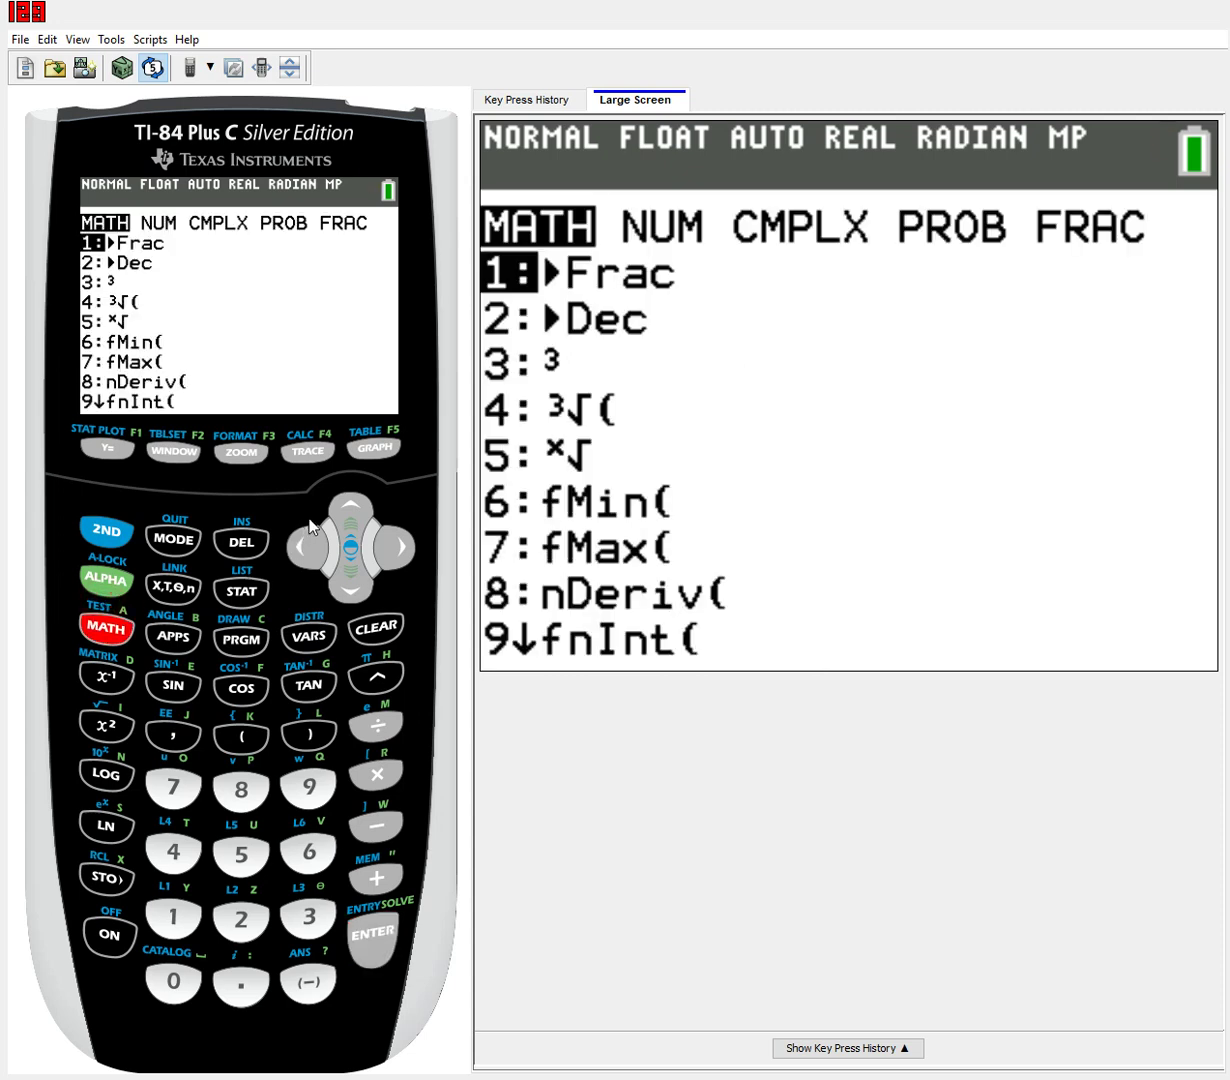
pyautogui.click(303, 521)
pyautogui.click(303, 546)
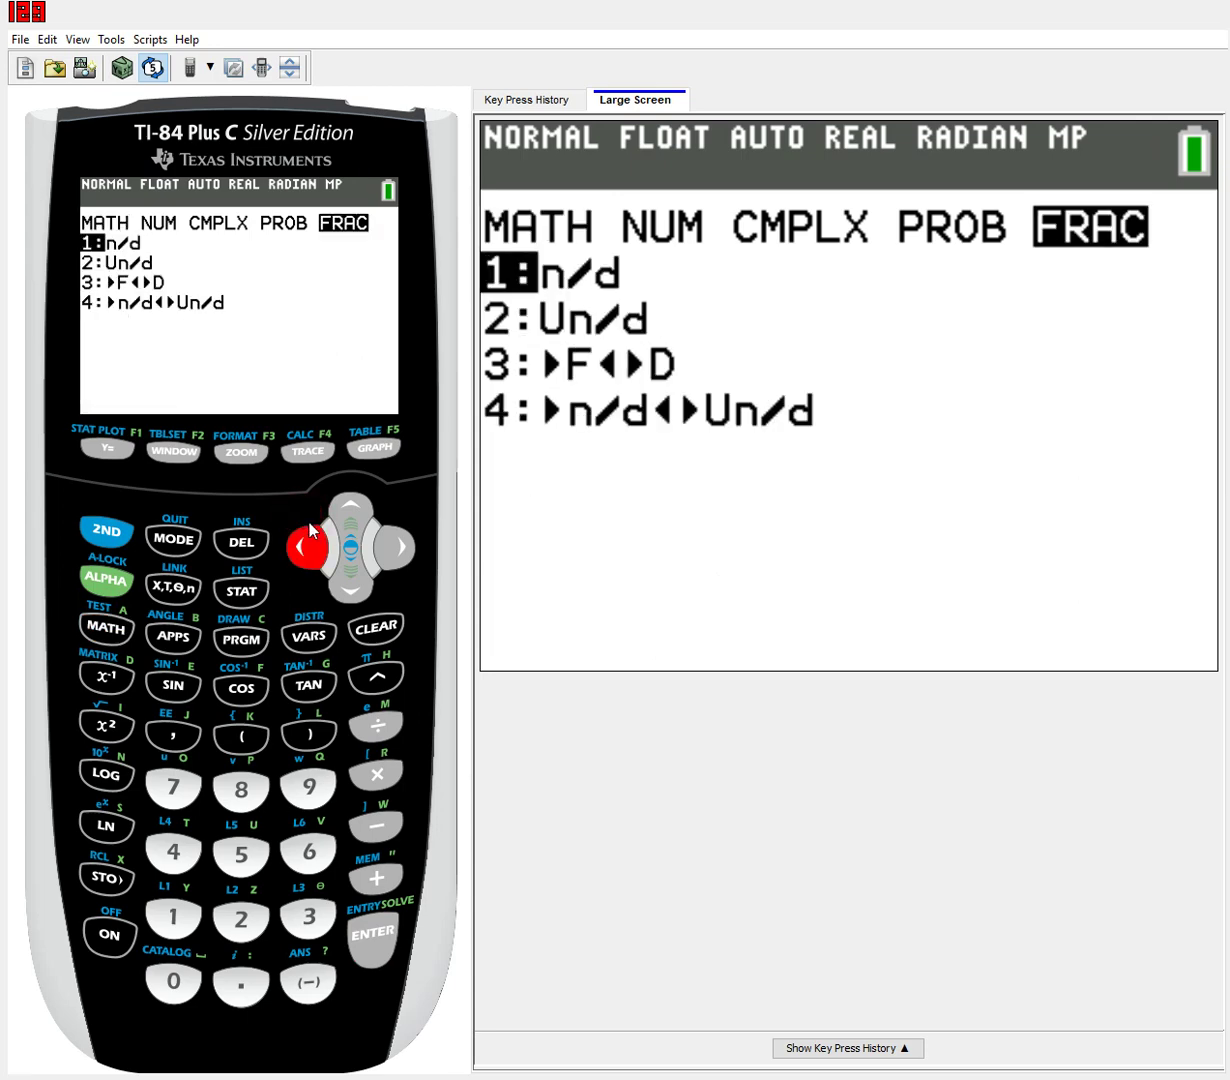
pyautogui.click(352, 566)
pyautogui.click(350, 566)
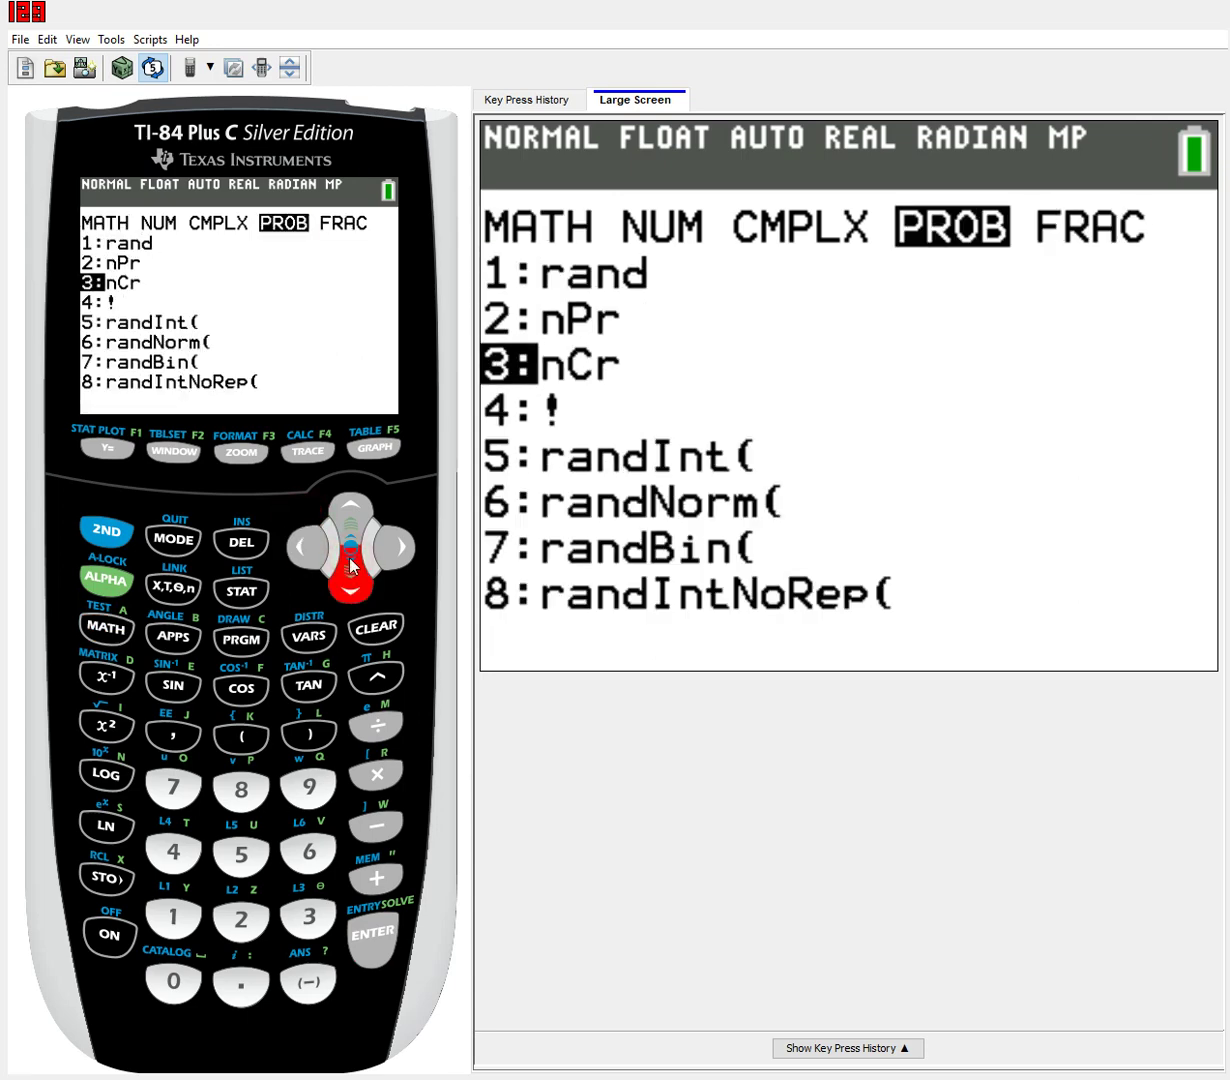
pyautogui.click(352, 566)
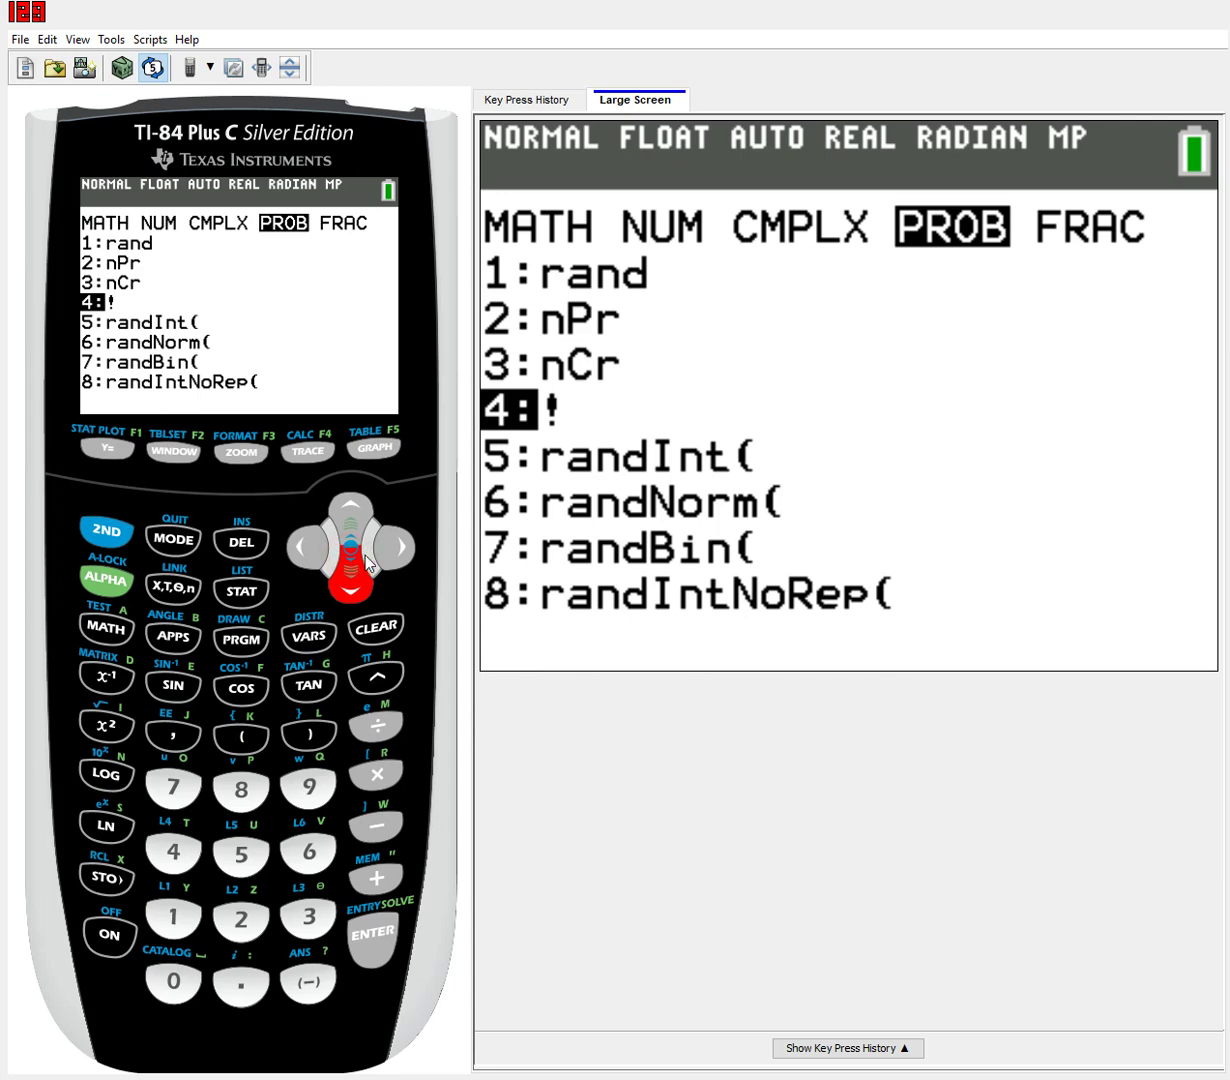
pyautogui.click(352, 566)
pyautogui.click(352, 566)
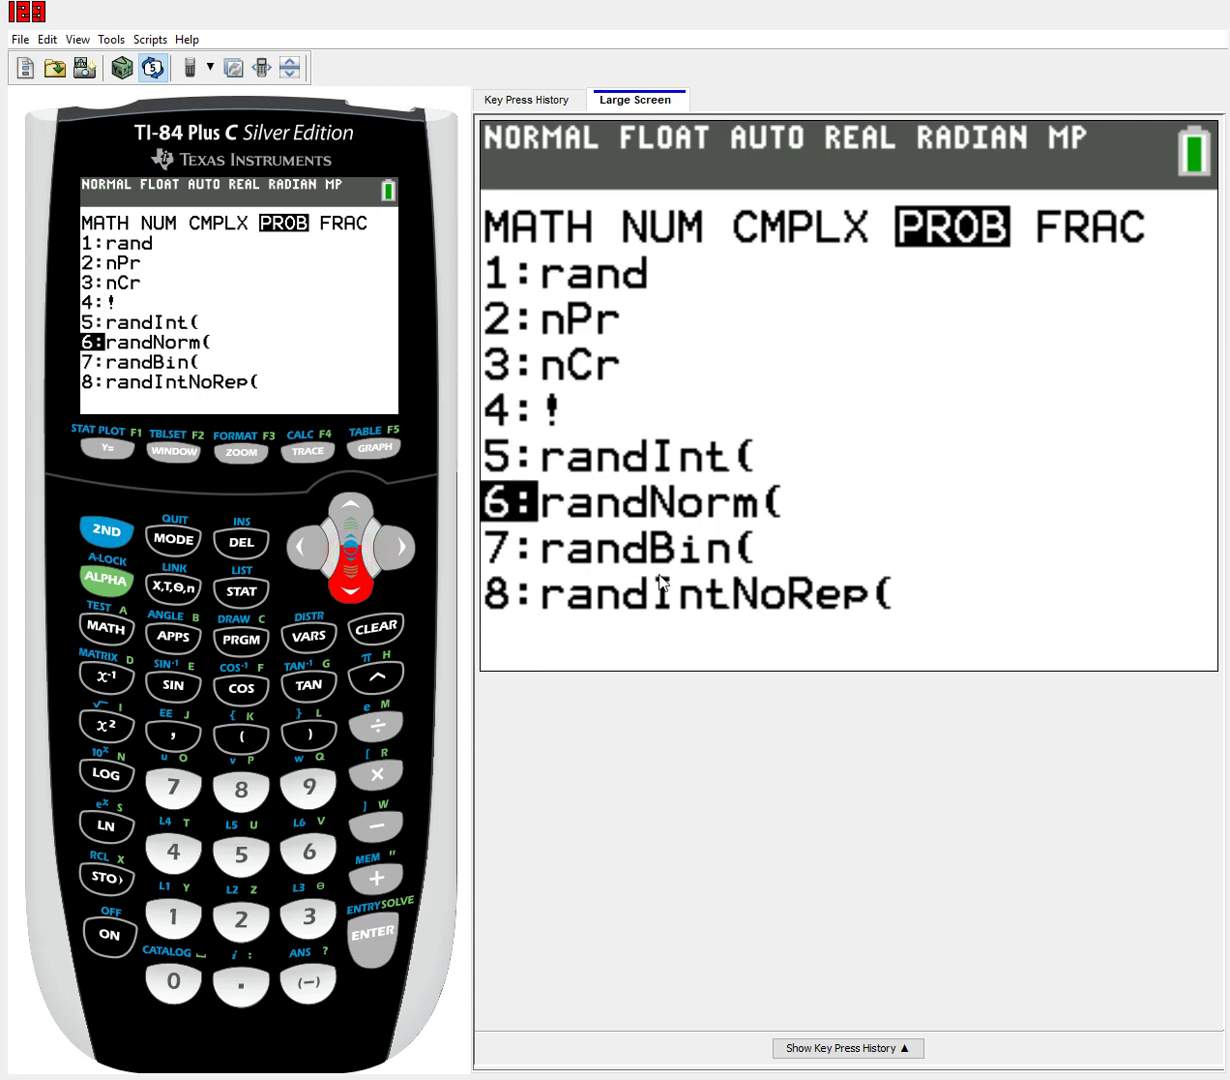
pyautogui.press('Down')
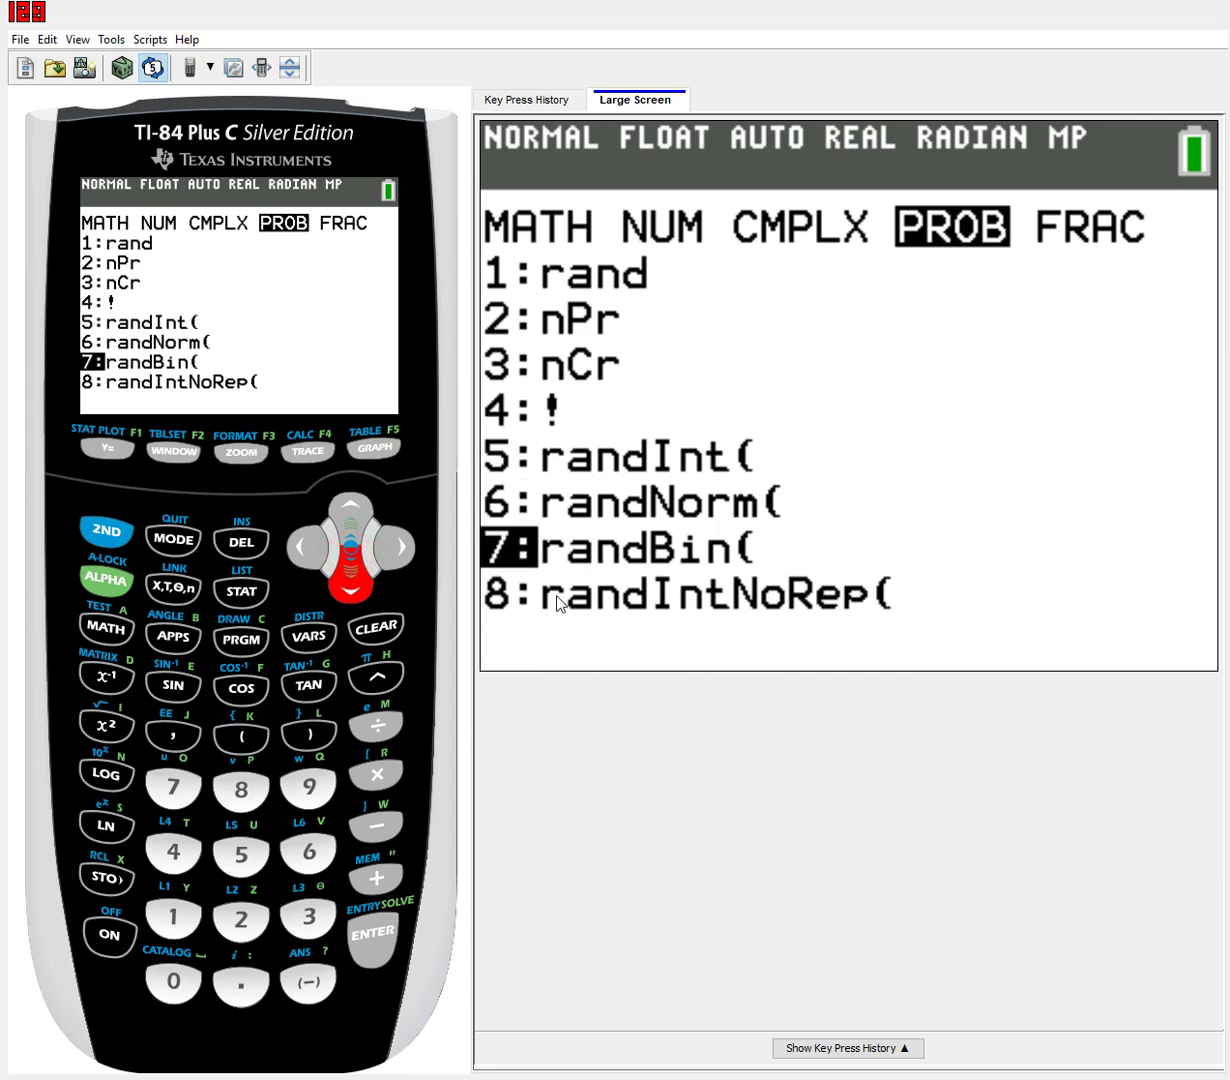
pyautogui.click(348, 568)
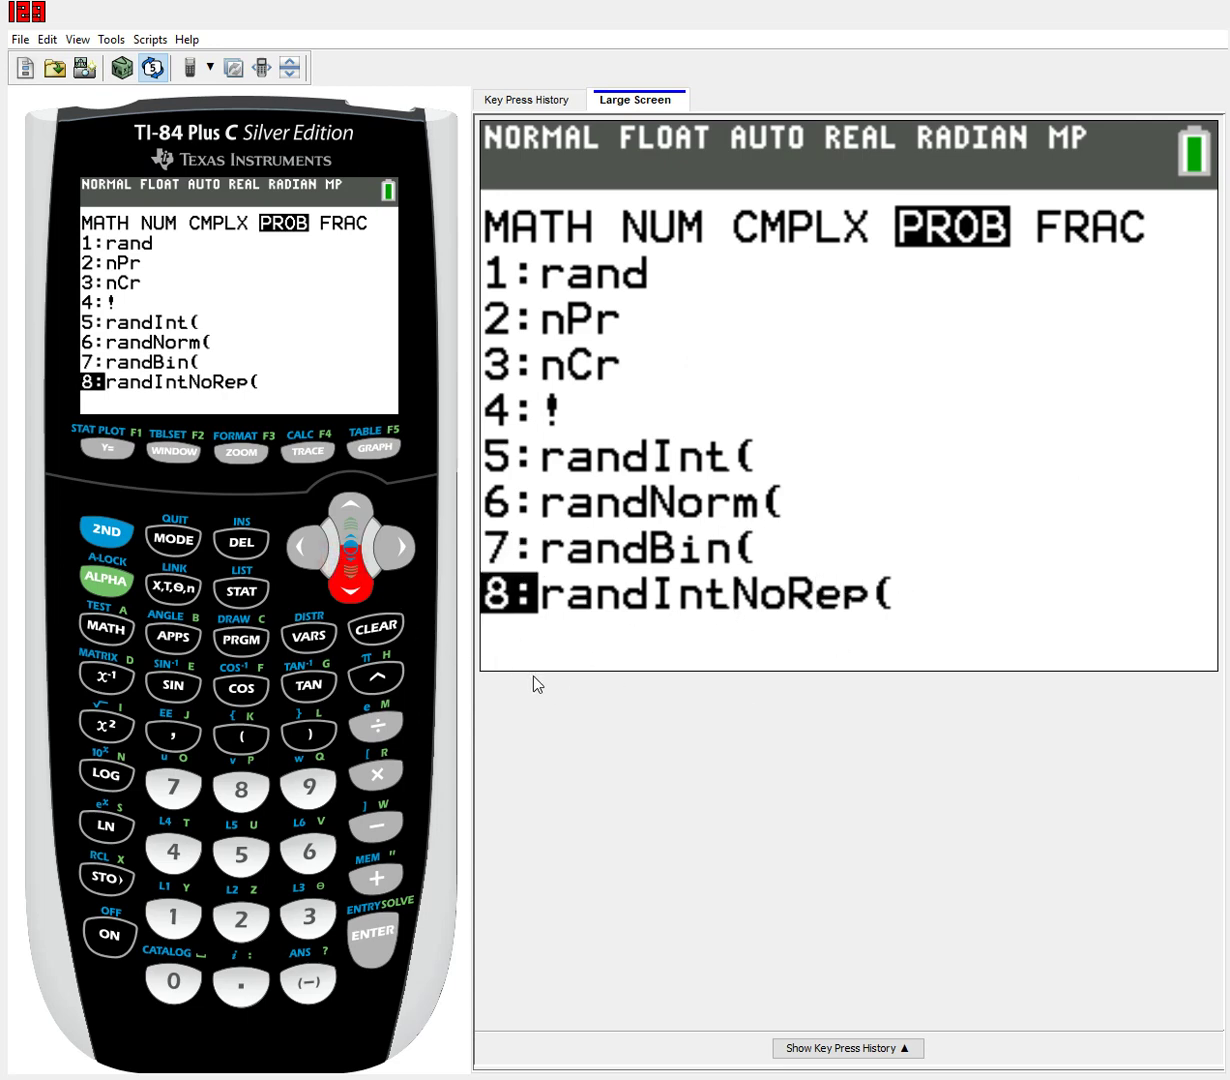
pyautogui.click(375, 930)
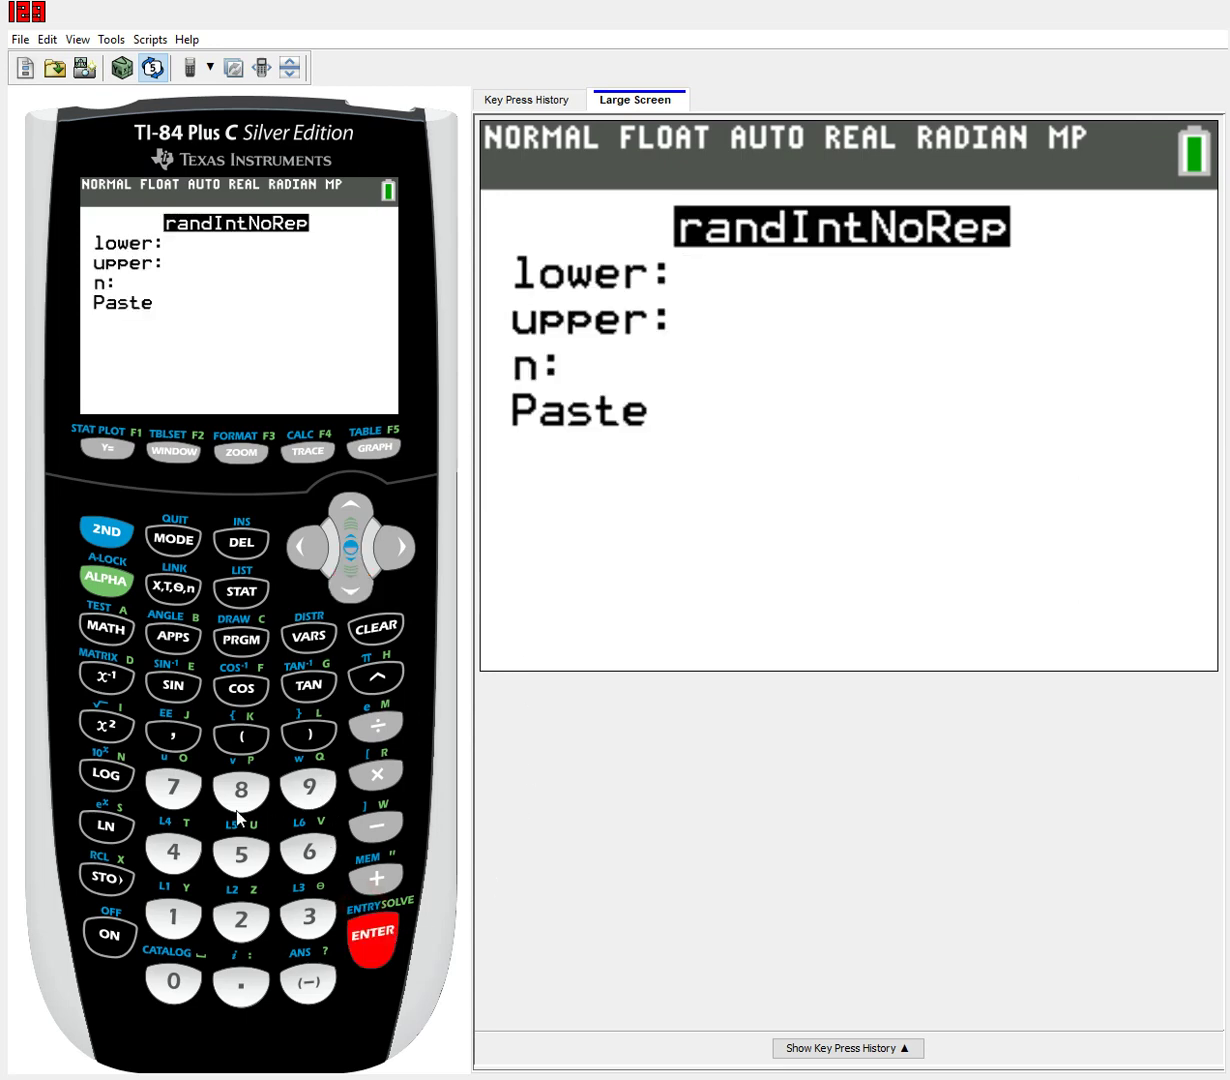
# Paste randIntNoRep with lower 1, upper 20 and n 3 onto the home screen, and evaluate it twice
pyautogui.click(173, 917)
pyautogui.click(348, 588)
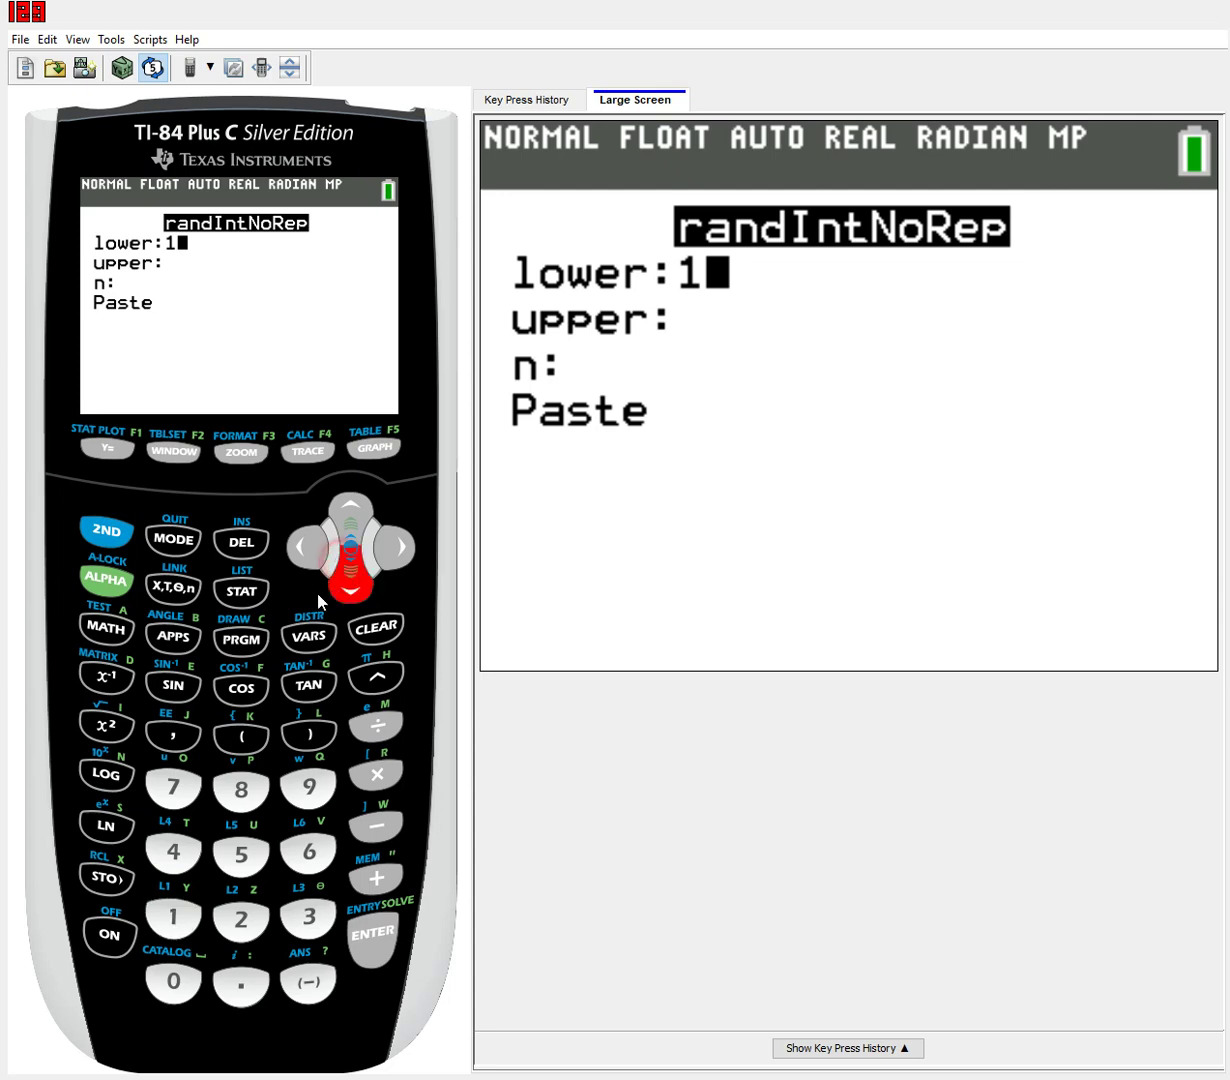
pyautogui.click(241, 918)
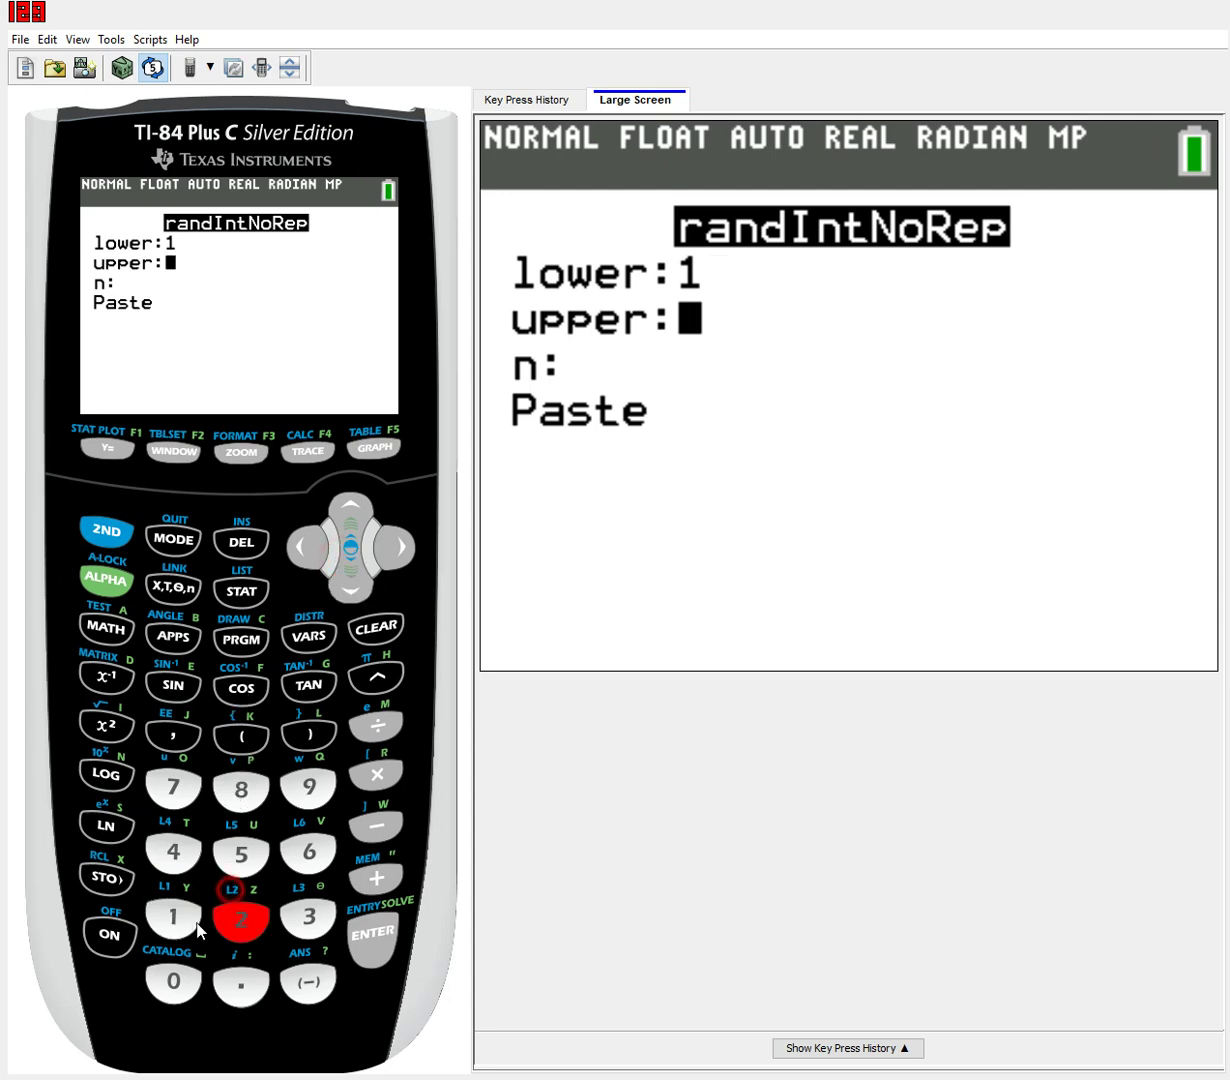
pyautogui.click(173, 980)
pyautogui.click(343, 563)
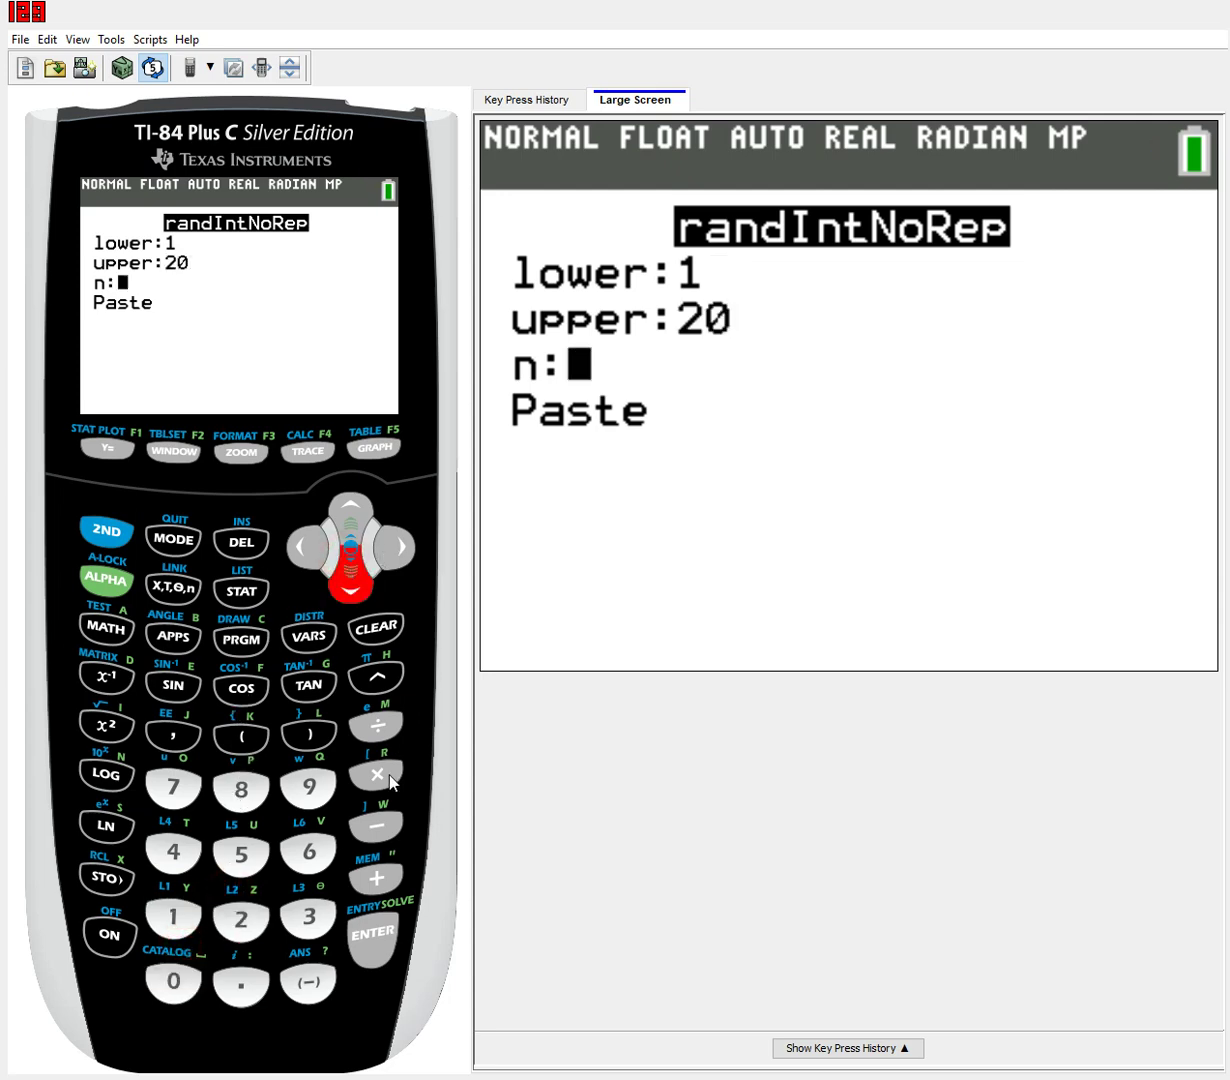
pyautogui.click(309, 917)
pyautogui.click(340, 568)
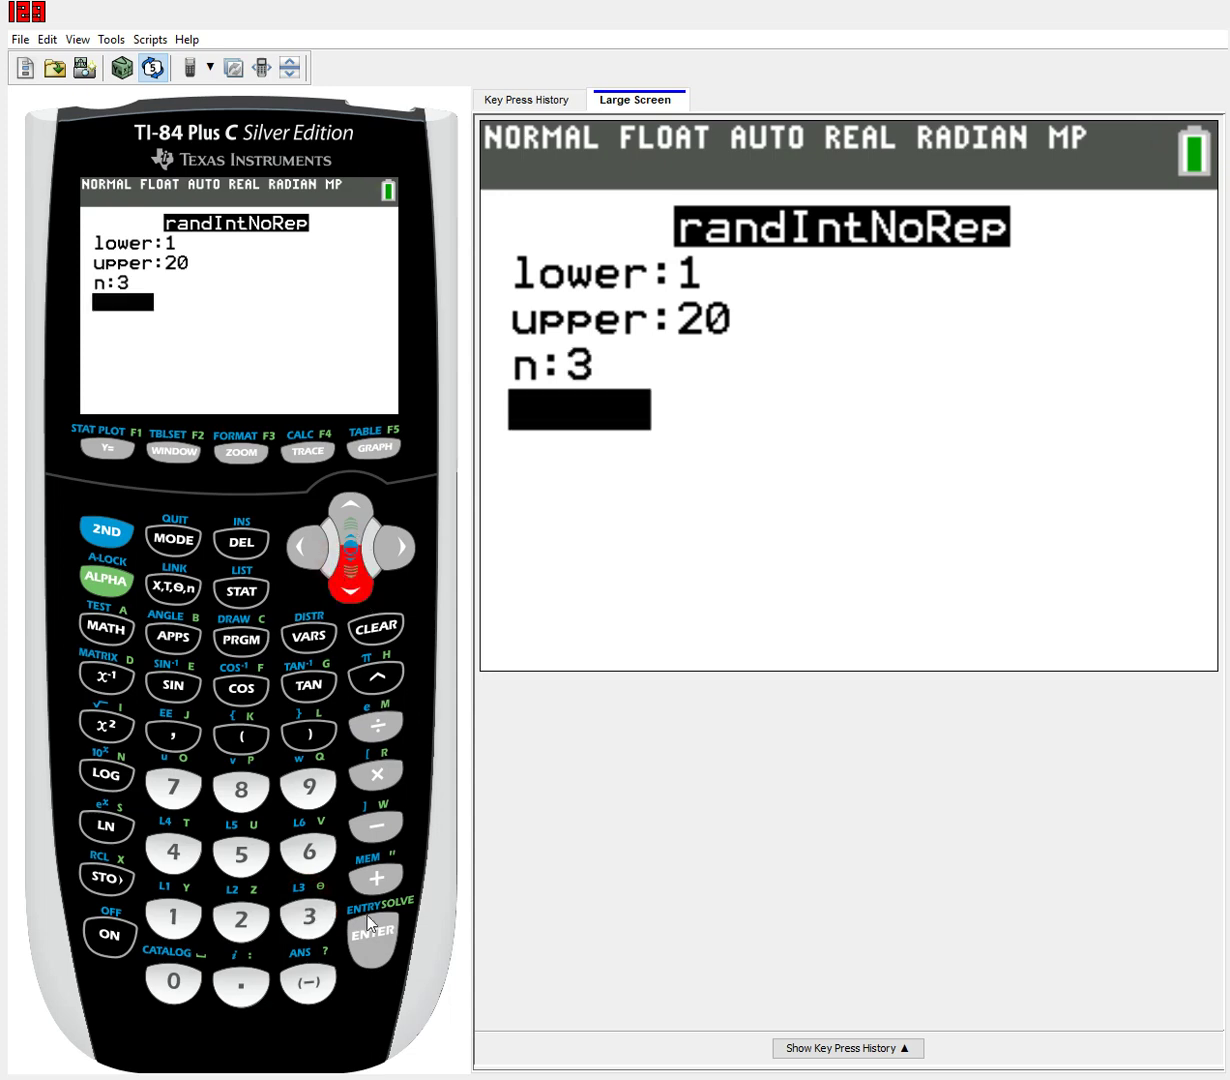
pyautogui.click(372, 932)
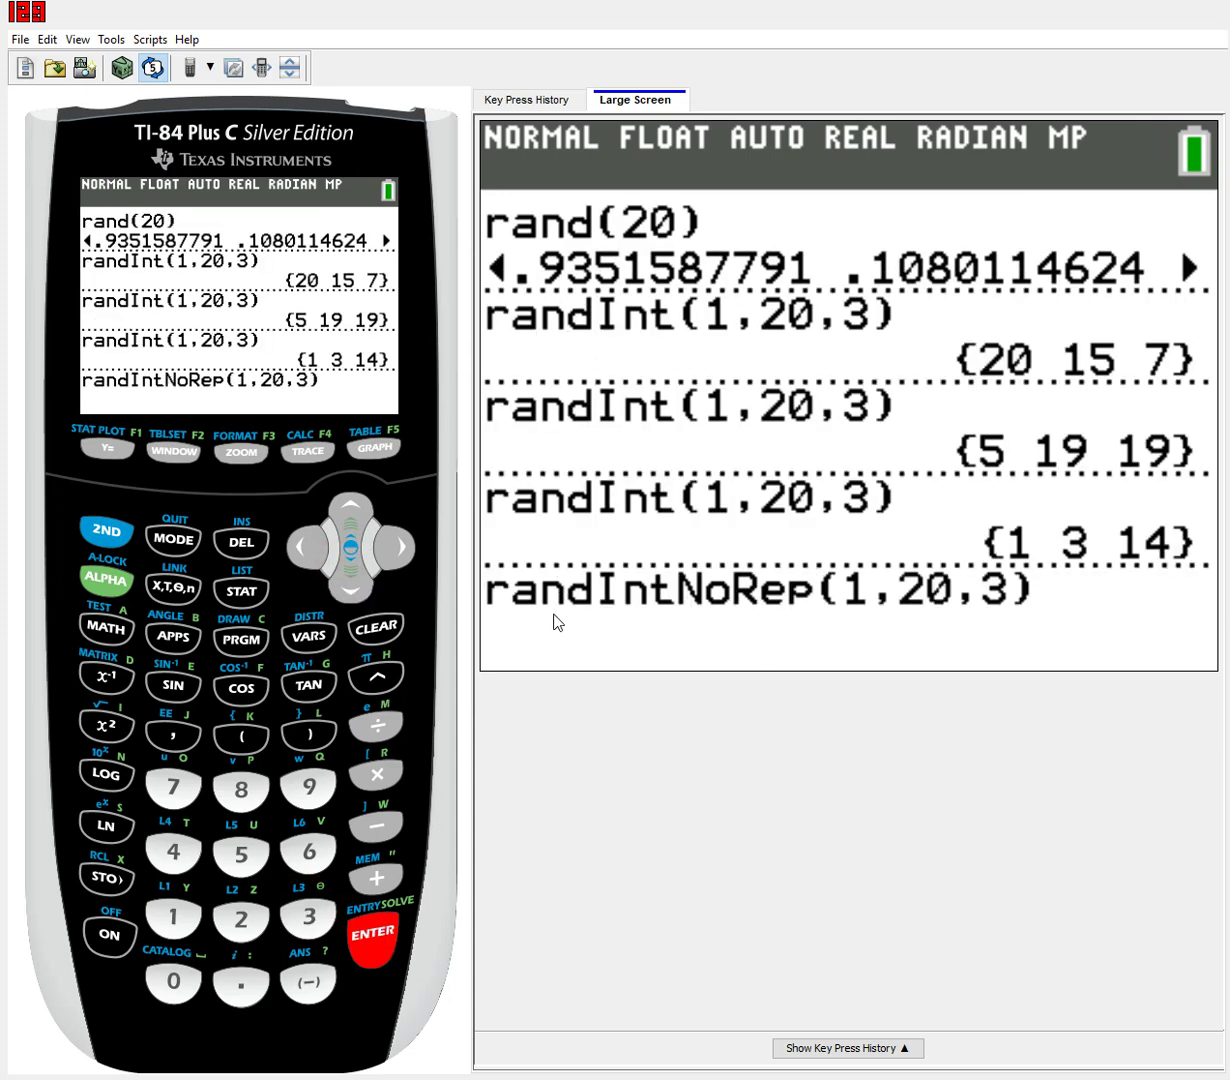
pyautogui.click(372, 915)
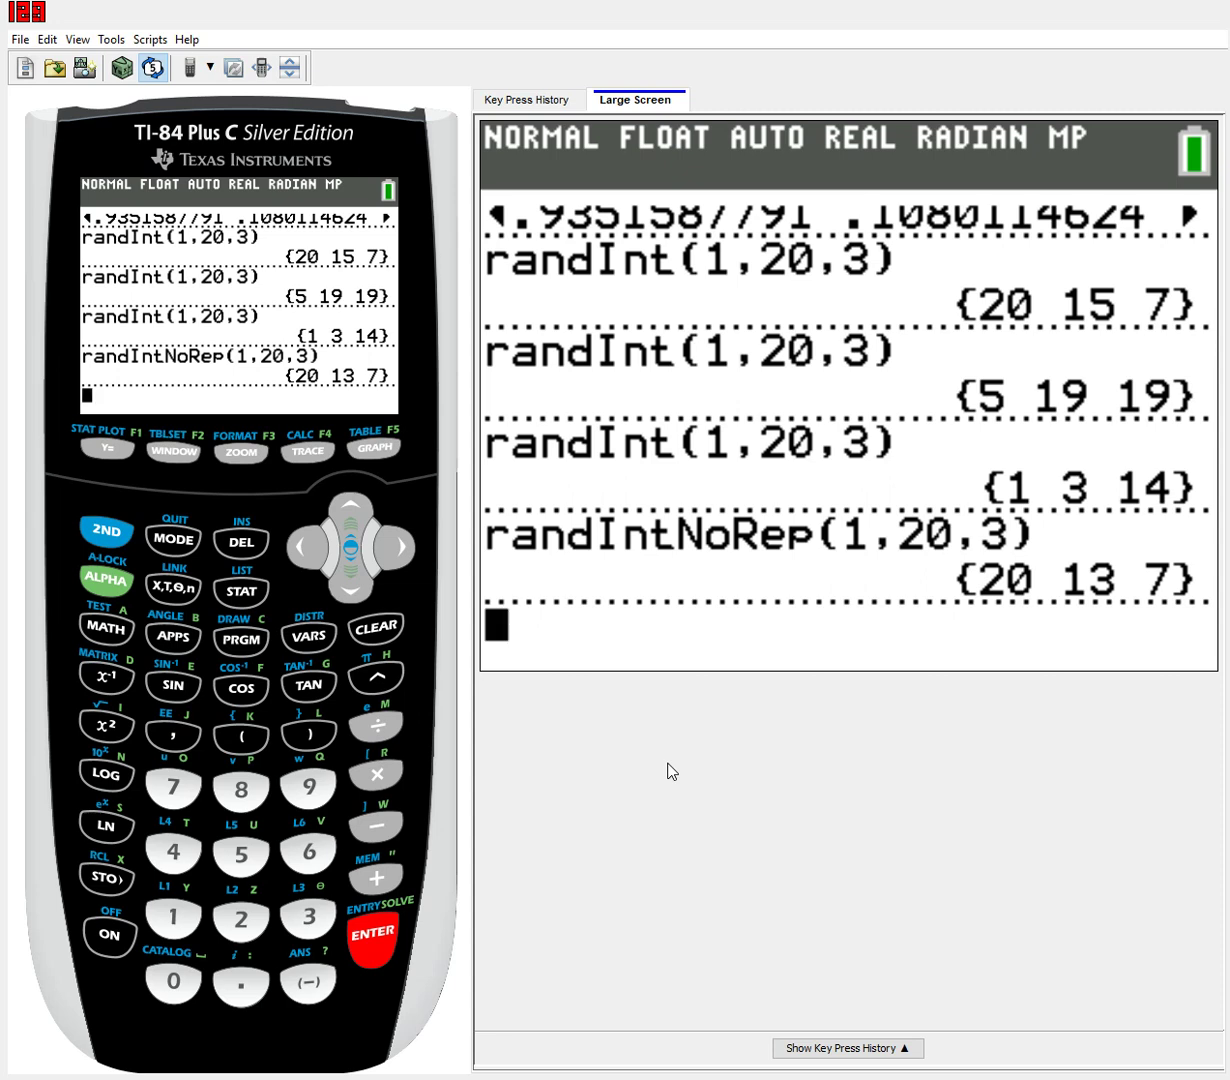
pyautogui.press('Return')
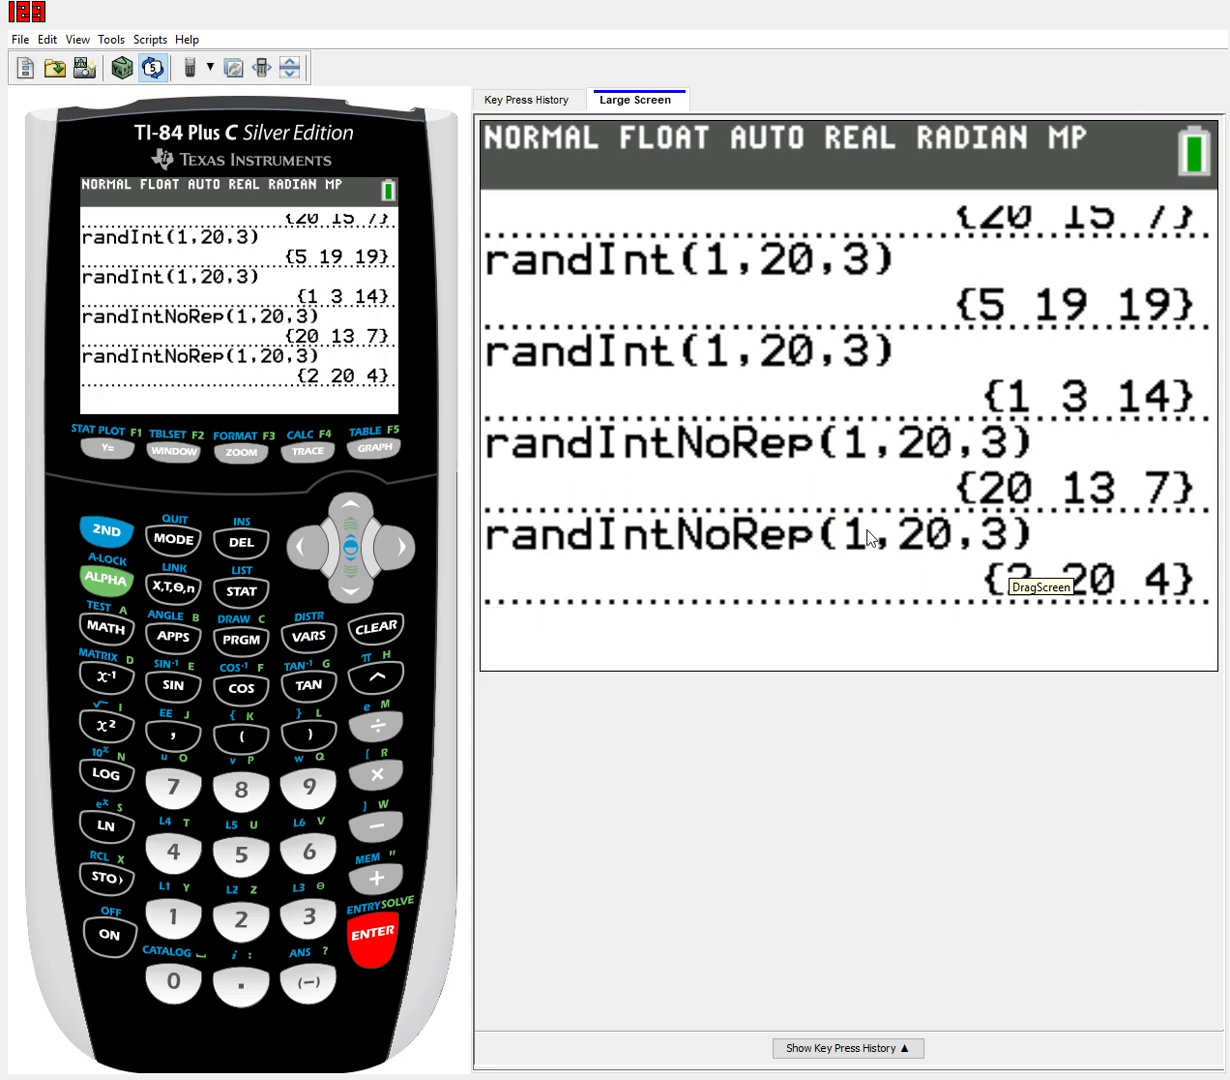
# Recall the last randIntNoRep entry, remove its third argument, and evaluate randIntNoRep(1,20)
pyautogui.click(100, 510)
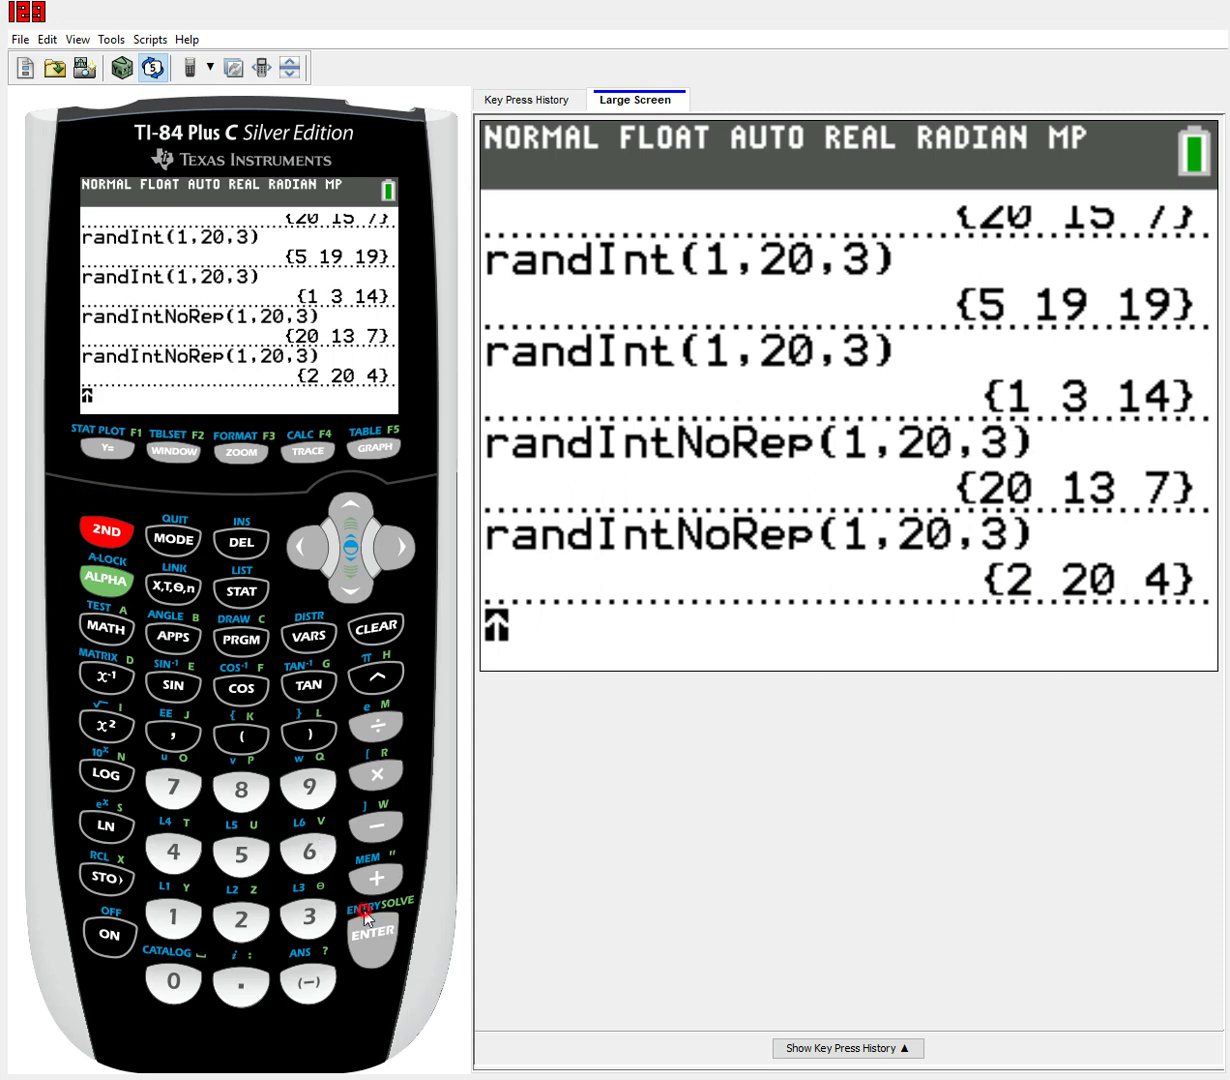
pyautogui.click(360, 586)
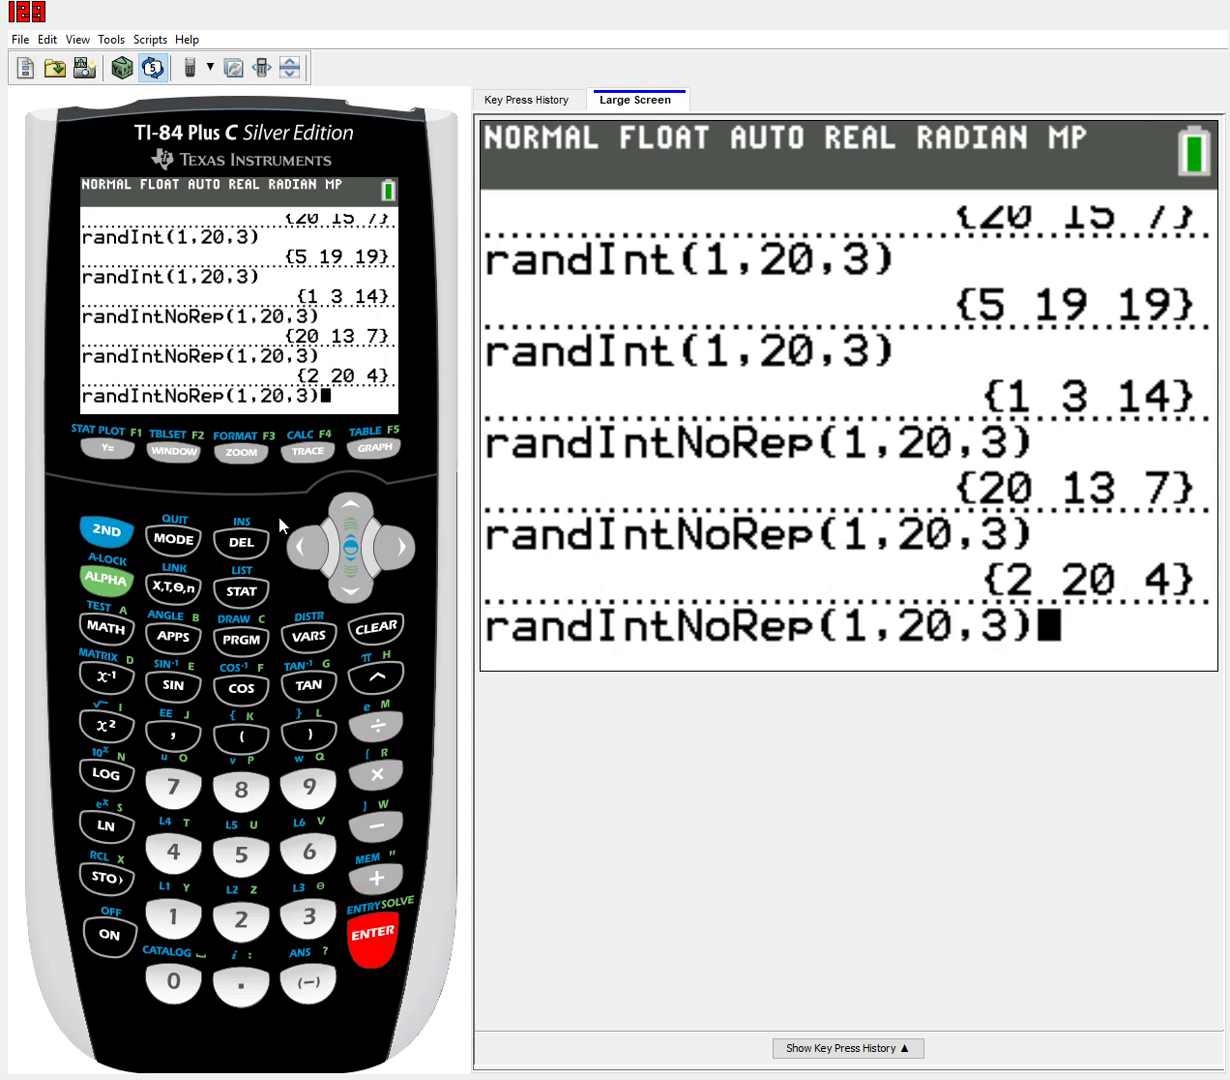
pyautogui.click(293, 511)
pyautogui.click(293, 511)
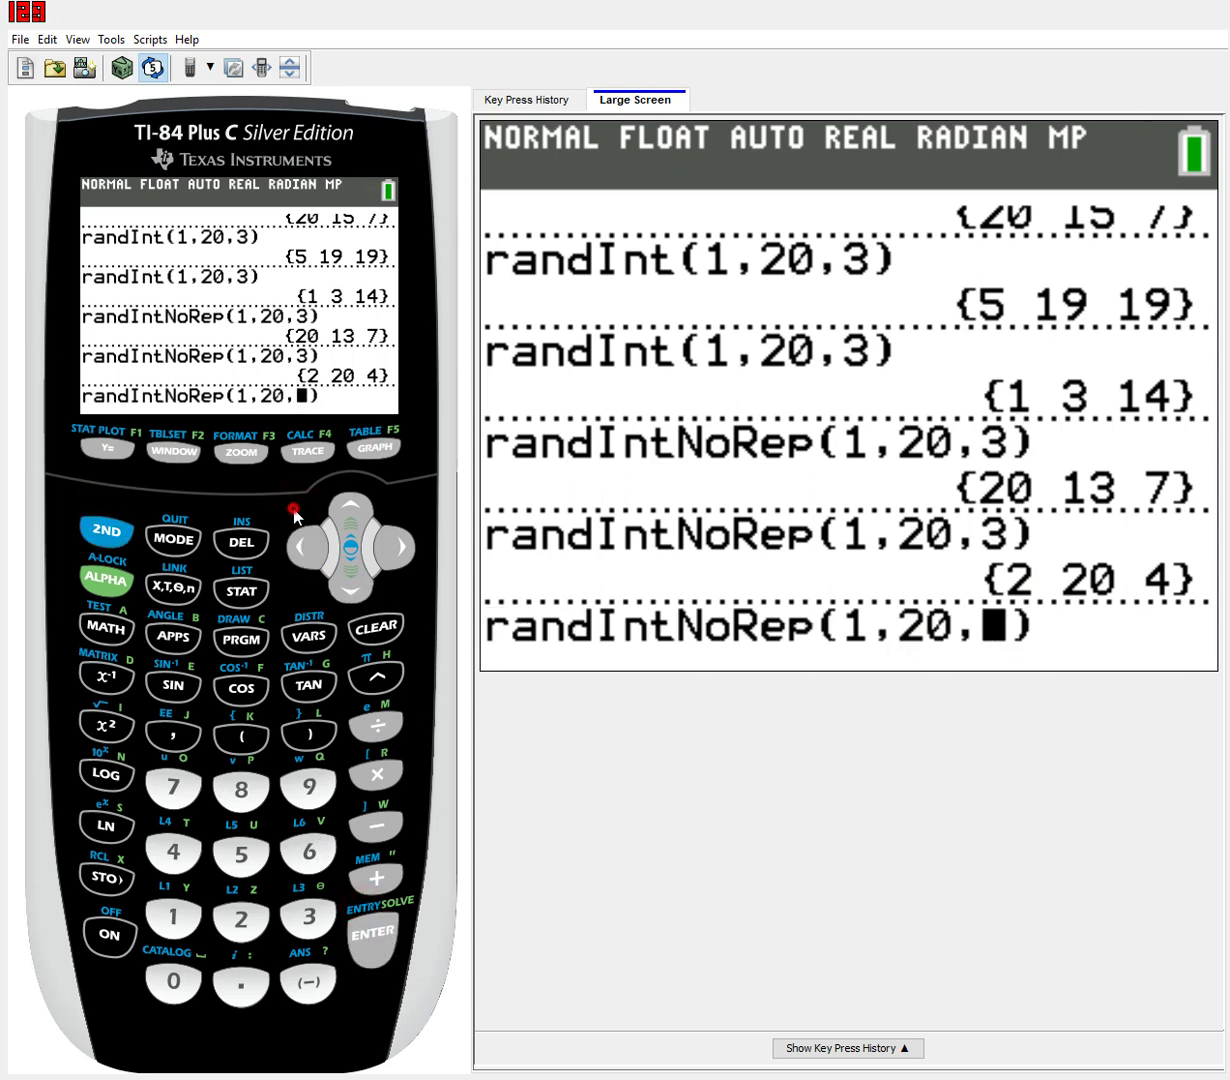
pyautogui.click(294, 513)
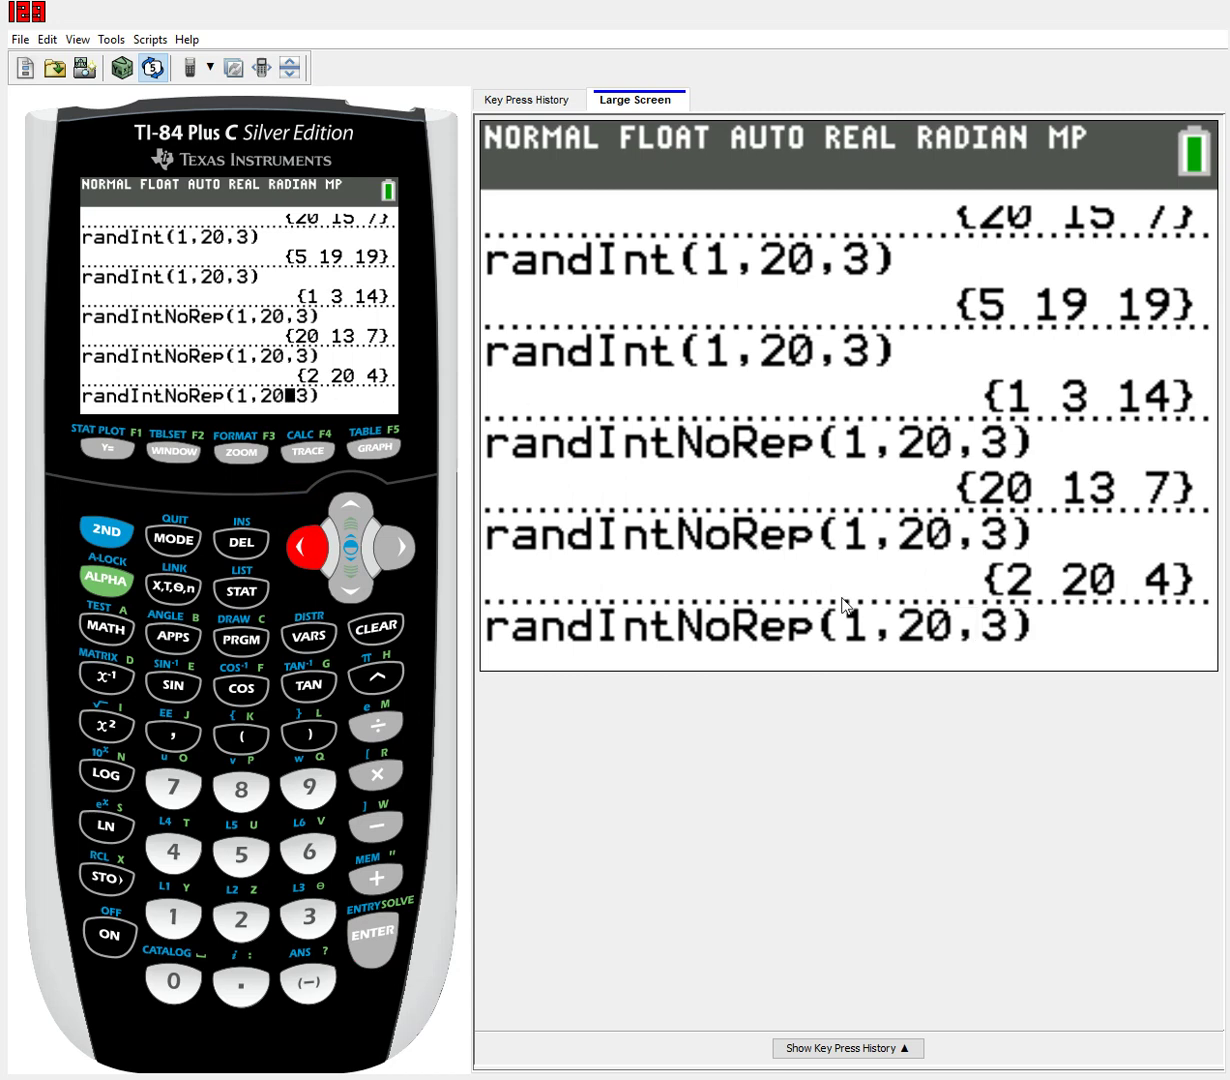
pyautogui.click(241, 541)
pyautogui.click(241, 541)
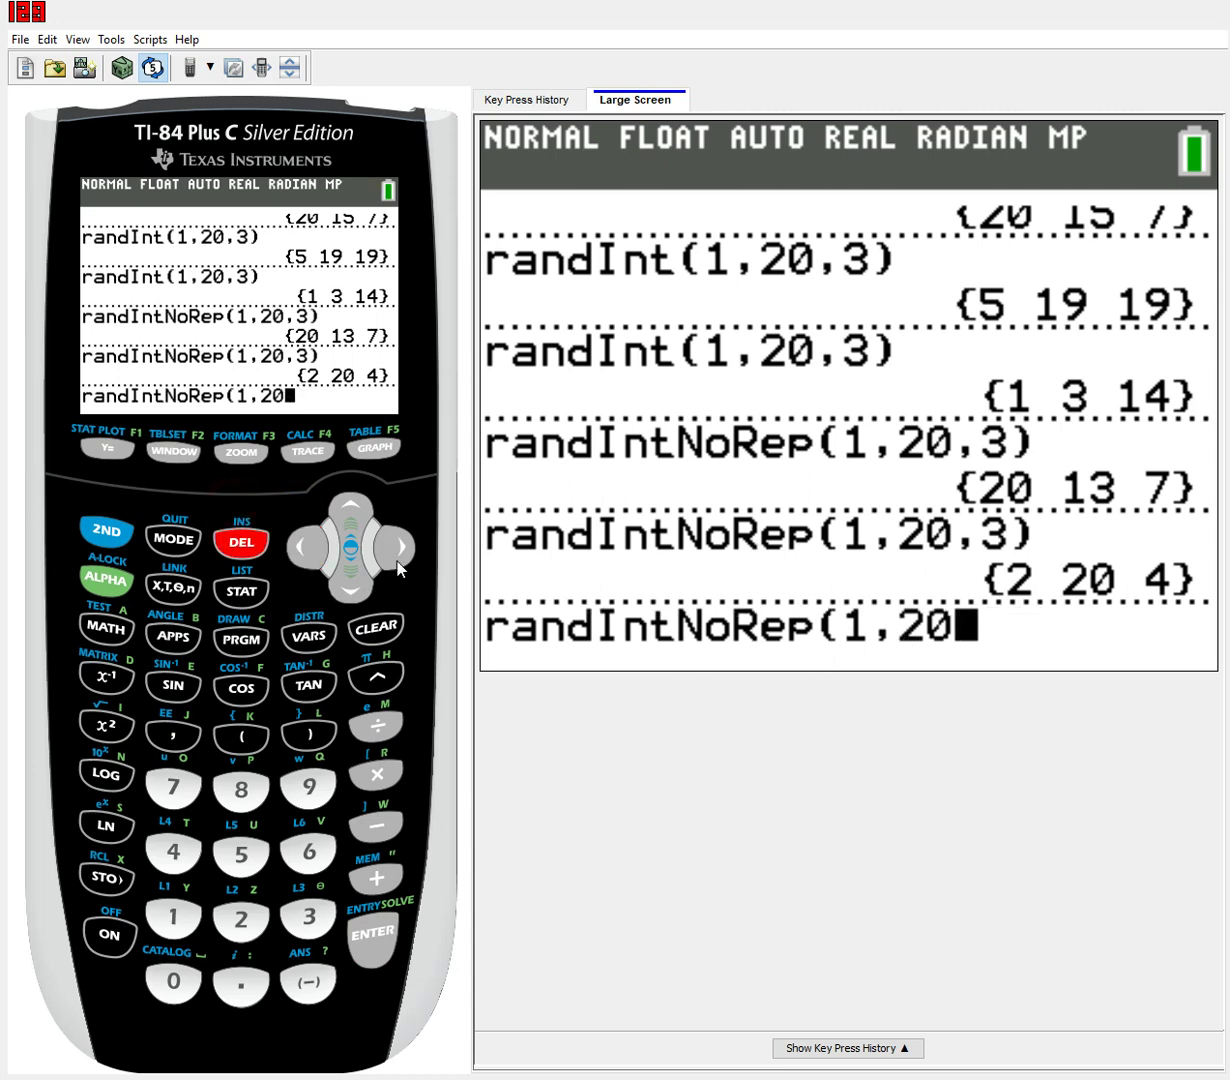
pyautogui.click(396, 548)
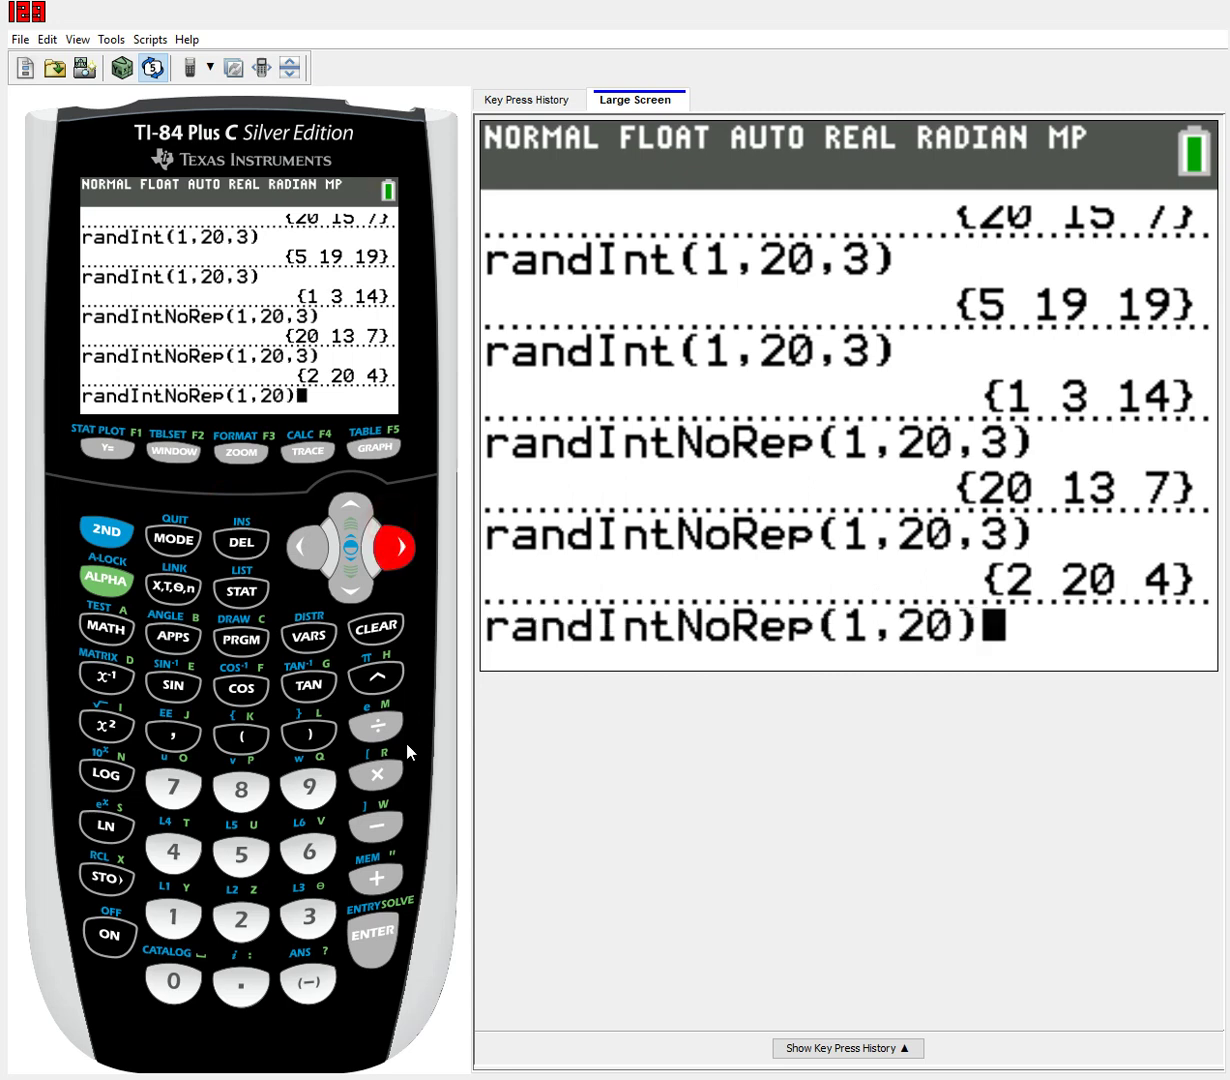
pyautogui.click(358, 926)
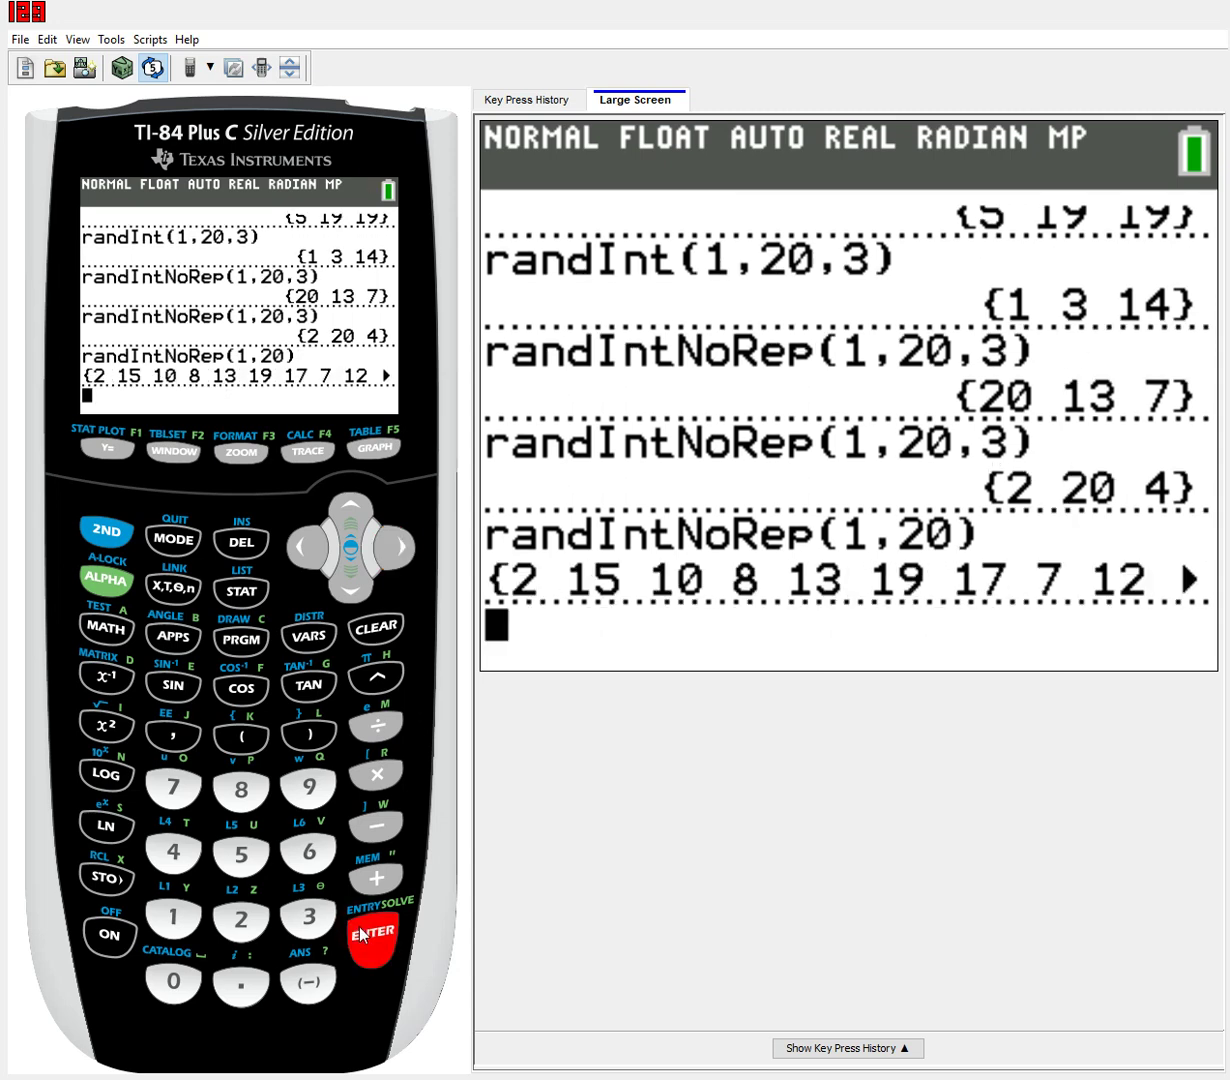
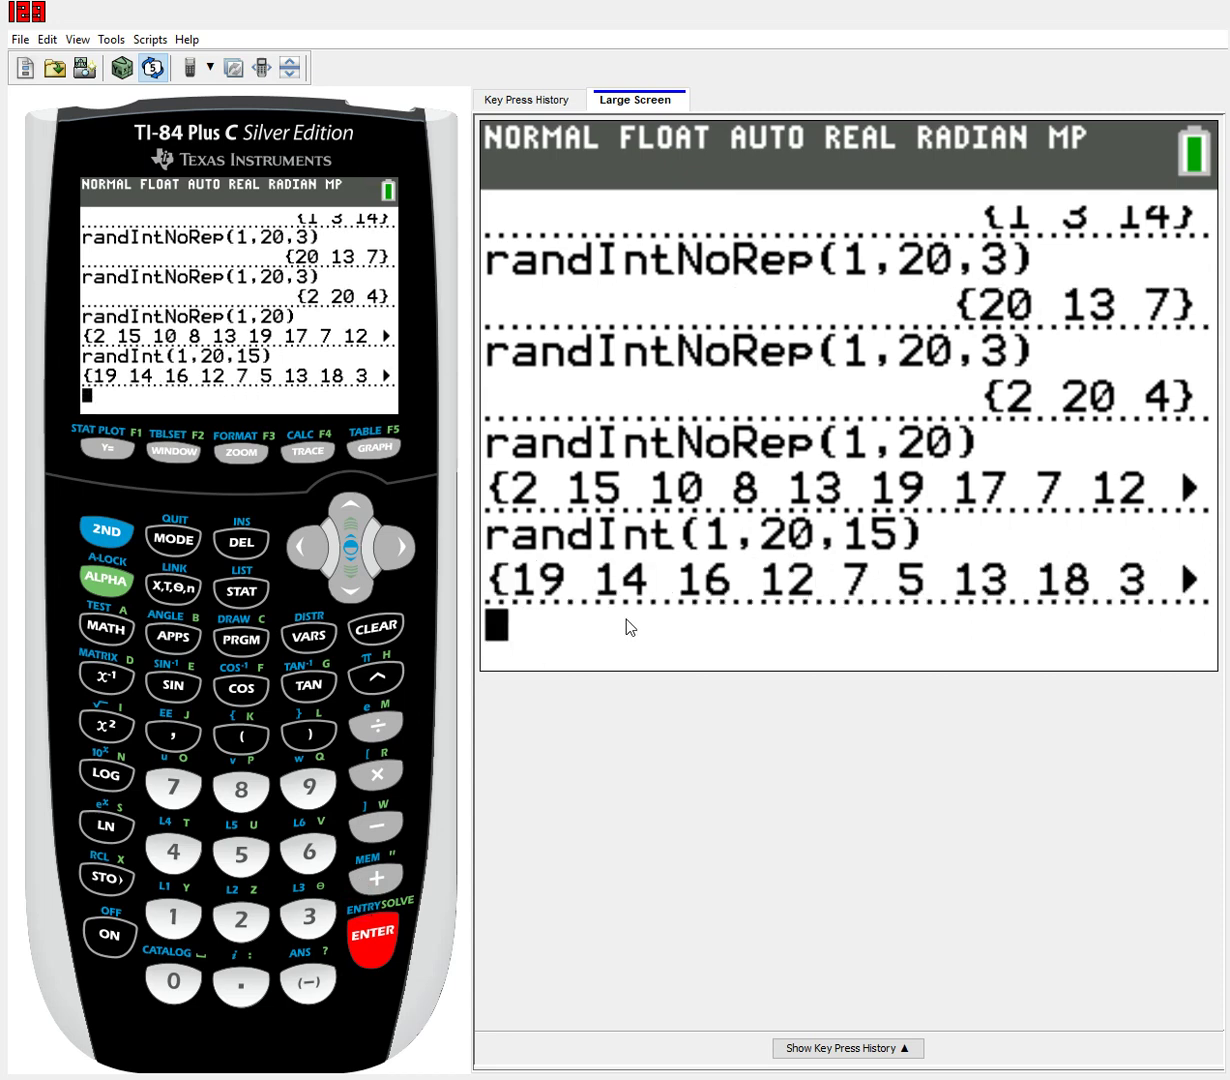
# Examine the further values in the result list of randInt(1,20,15) for repeated integers
pyautogui.click(392, 528)
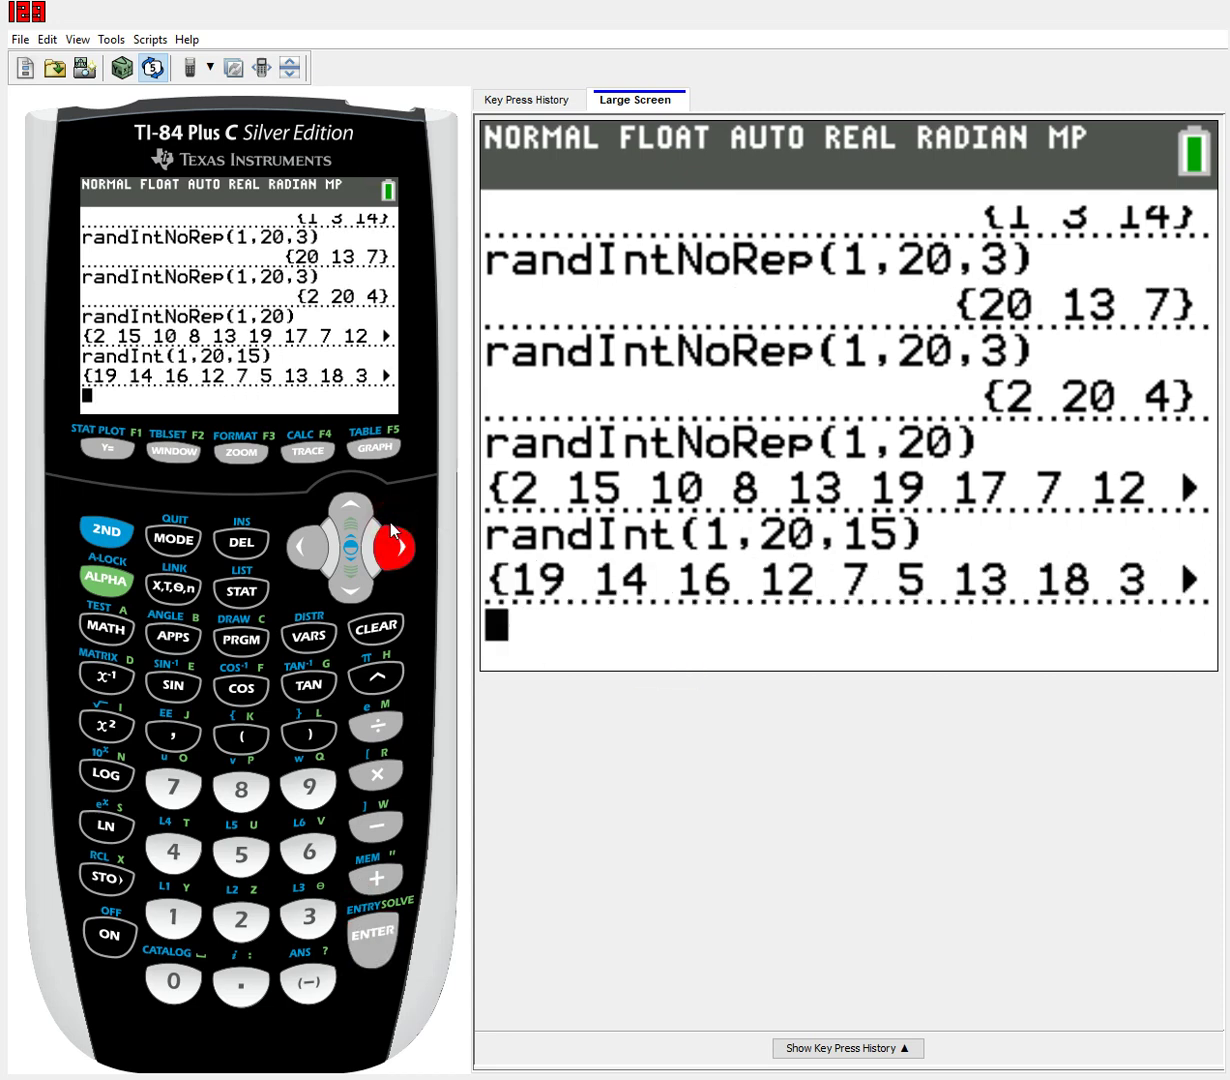
pyautogui.click(391, 526)
pyautogui.click(391, 526)
pyautogui.click(391, 526)
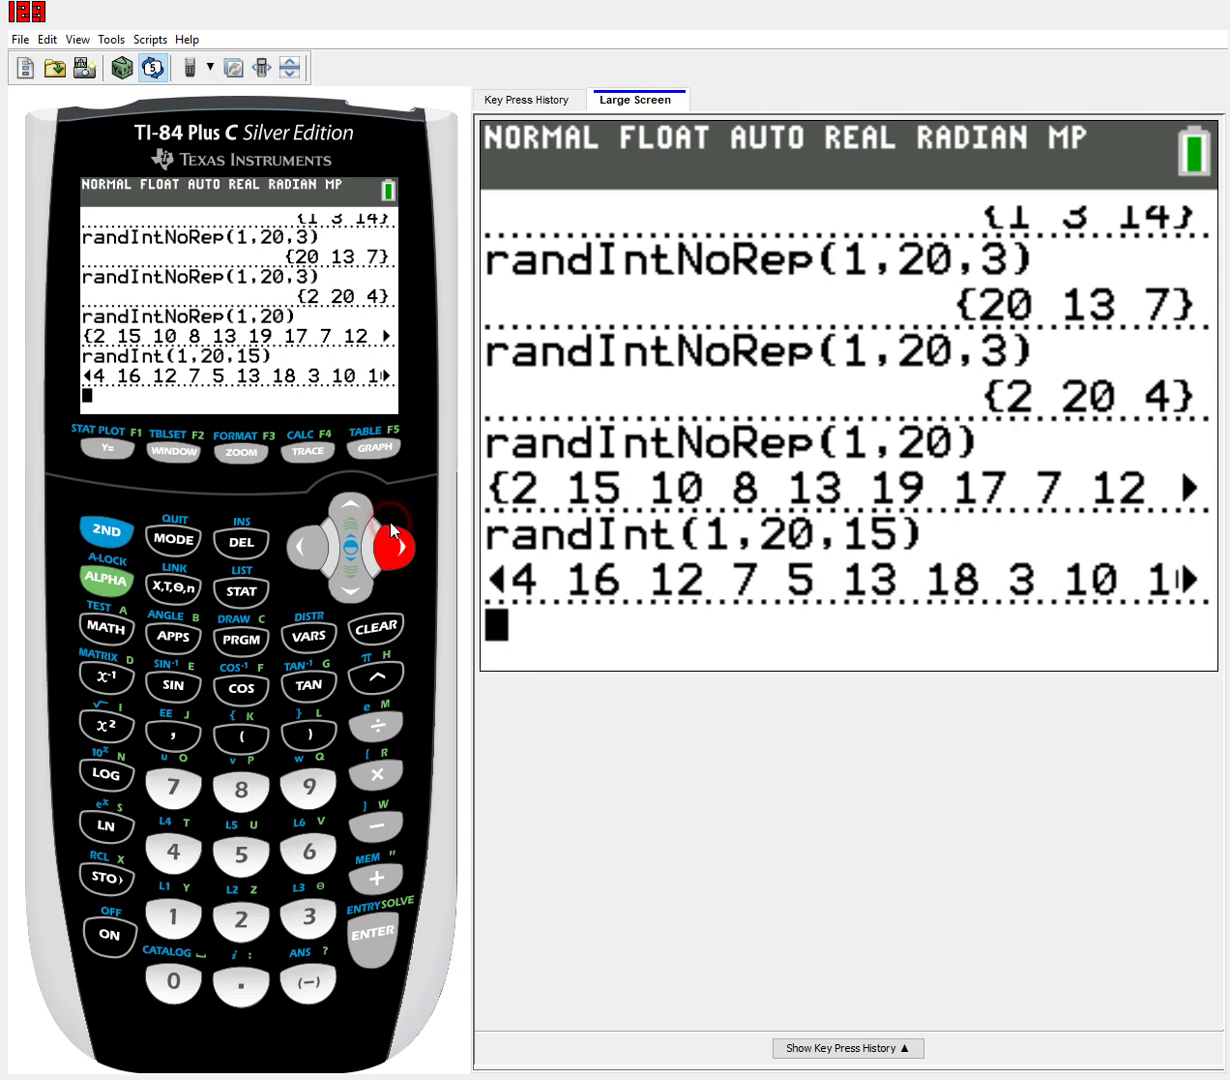
pyautogui.click(391, 526)
pyautogui.click(391, 528)
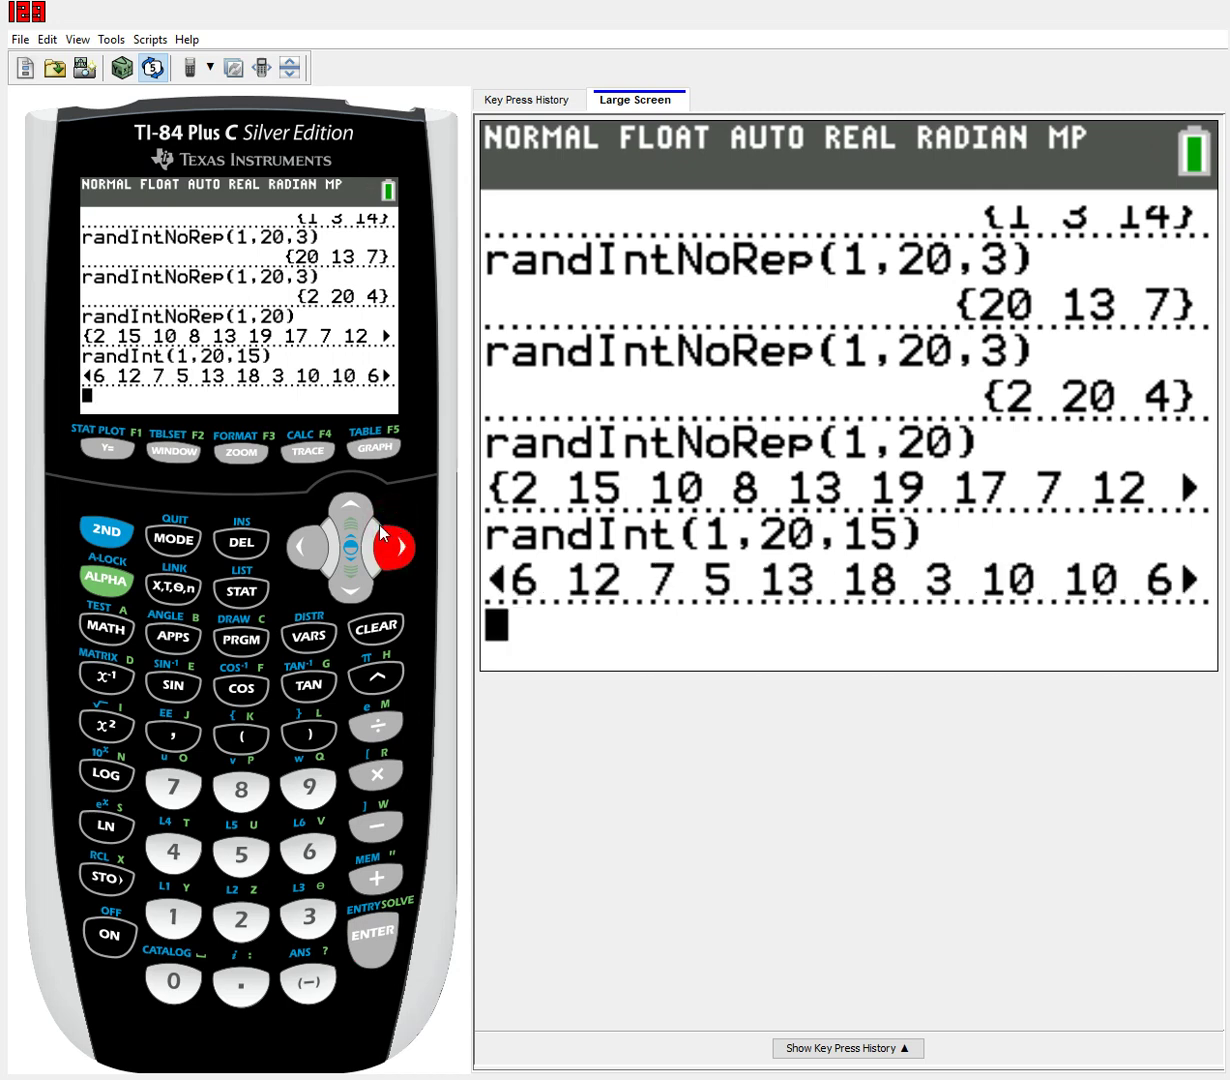
# Recall the last randInt entry, change its third argument to 25, and evaluate randInt(1,20,25)
pyautogui.click(107, 530)
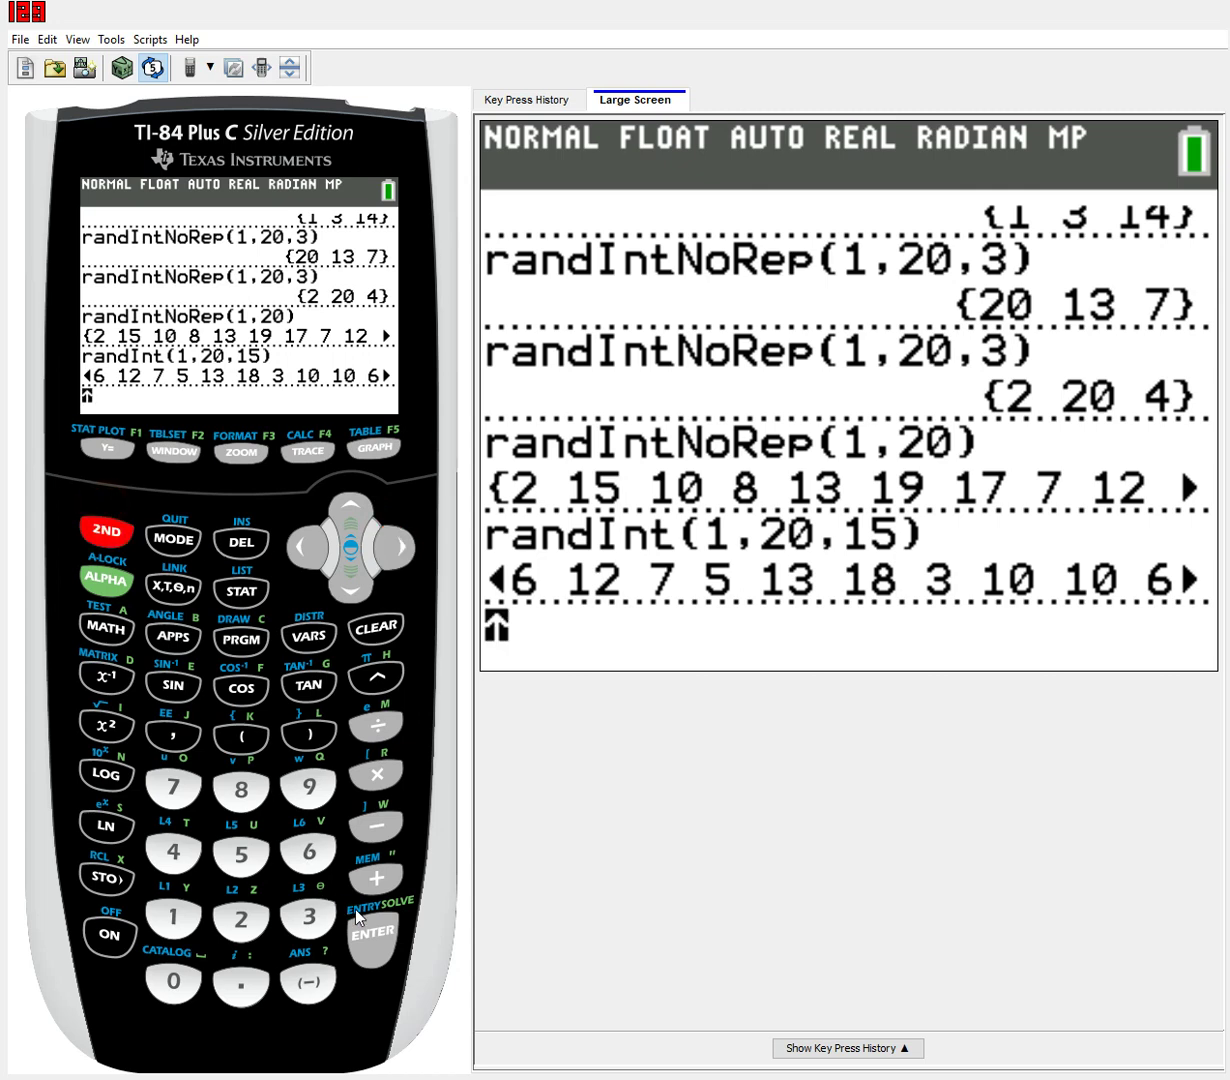
pyautogui.press('Return')
pyautogui.click(296, 524)
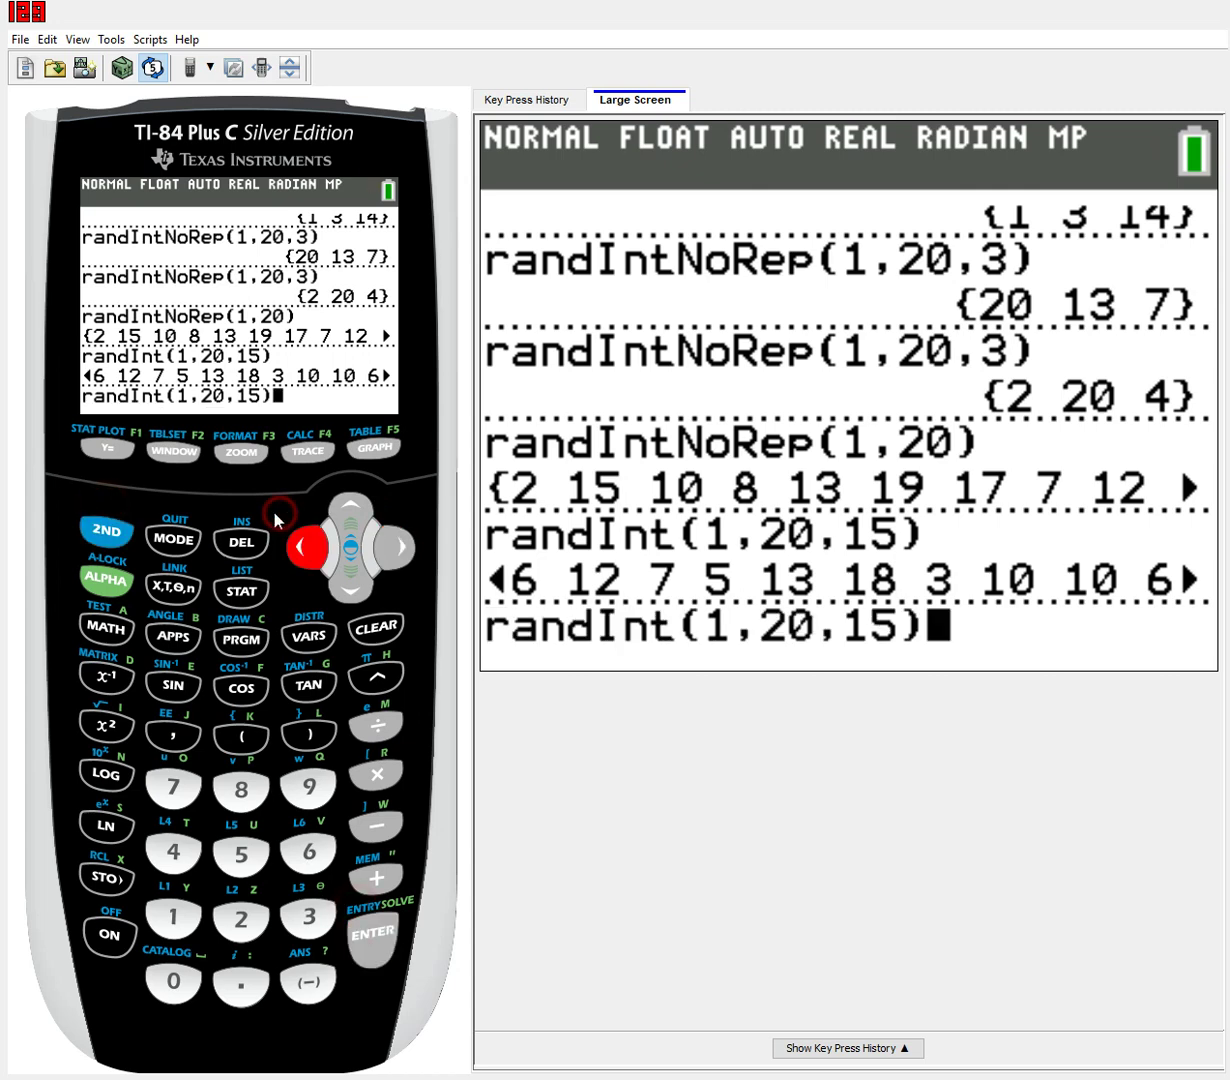
pyautogui.click(298, 526)
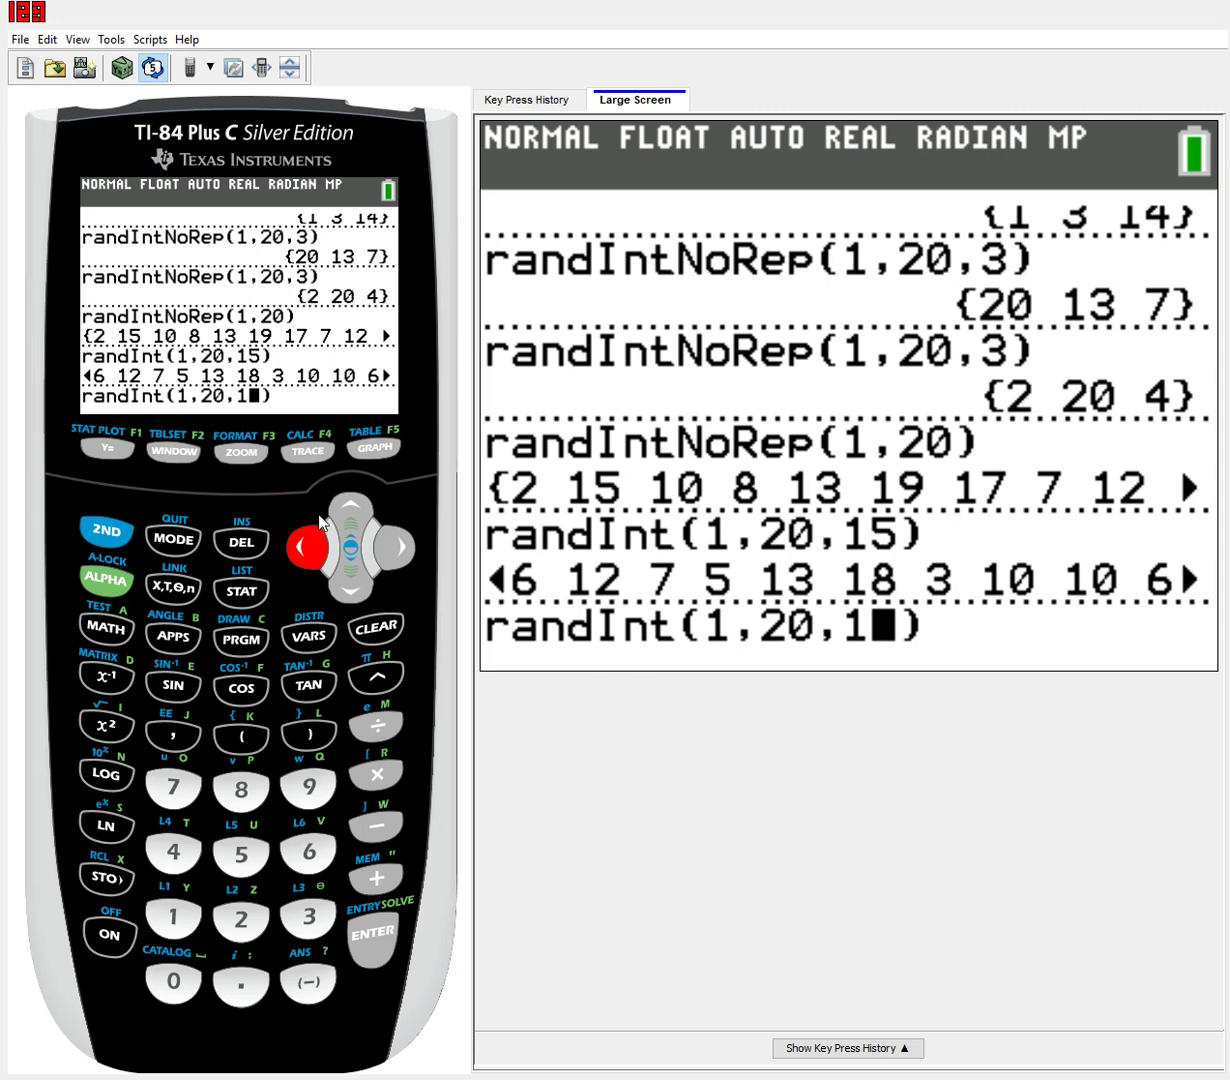
pyautogui.click(230, 905)
pyautogui.click(232, 858)
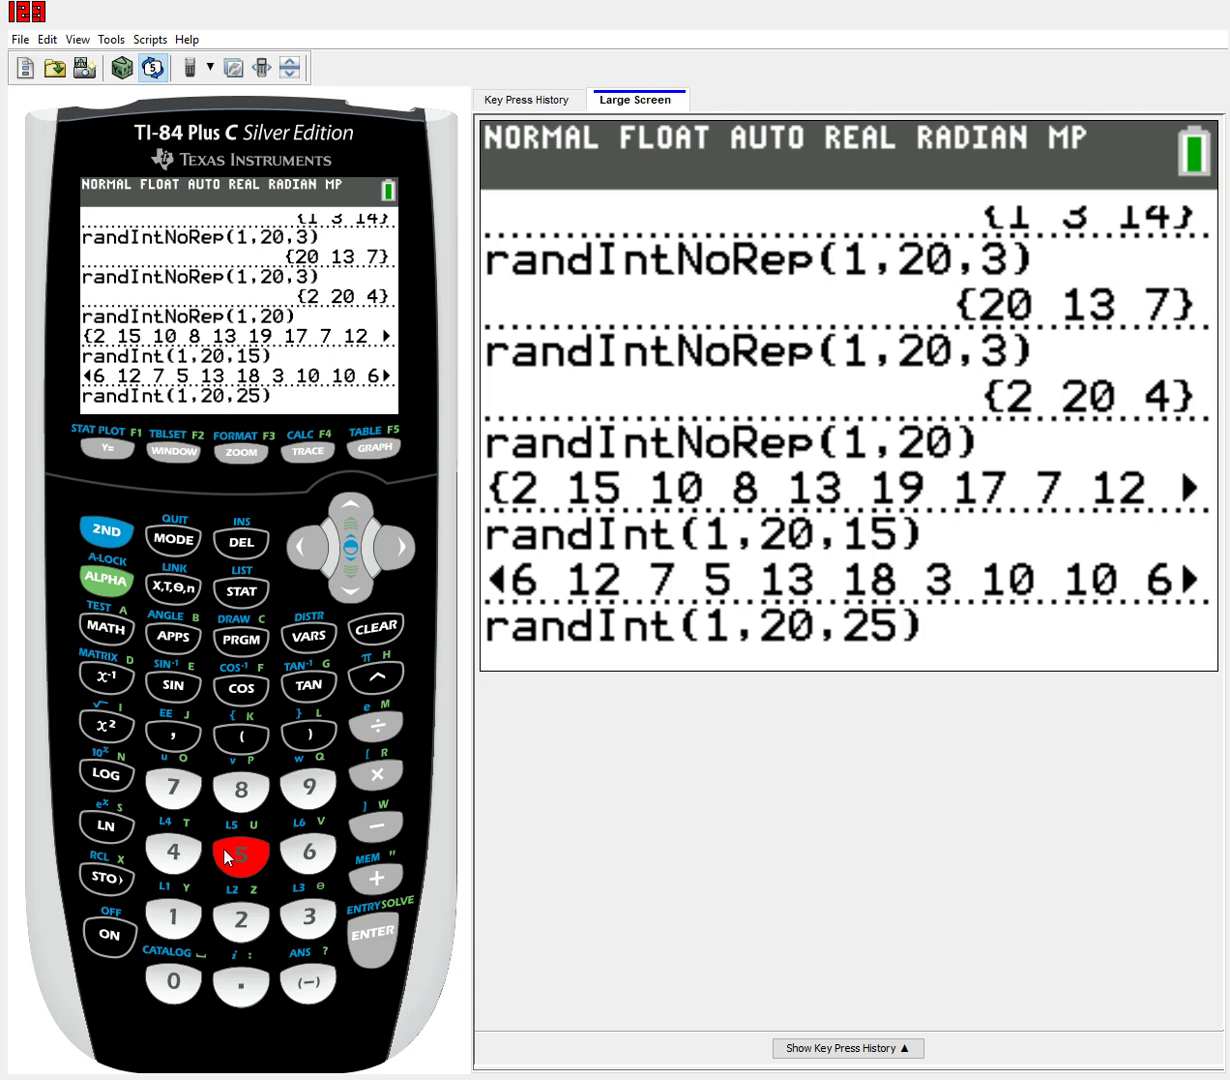
pyautogui.click(367, 918)
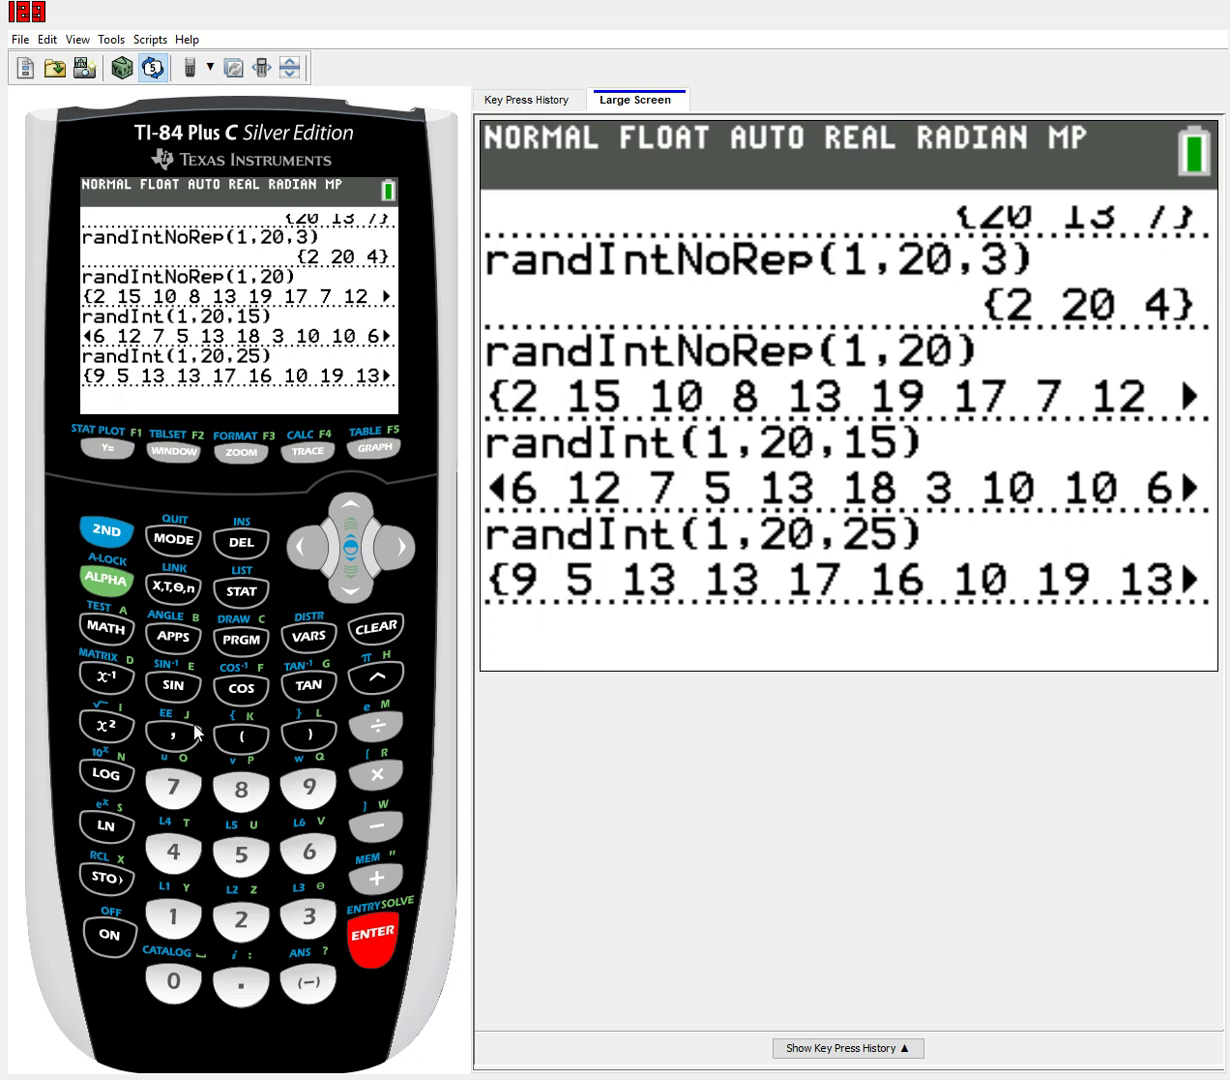
# Display the list of probability functions to review the available random number commands
pyautogui.click(100, 605)
pyautogui.click(328, 543)
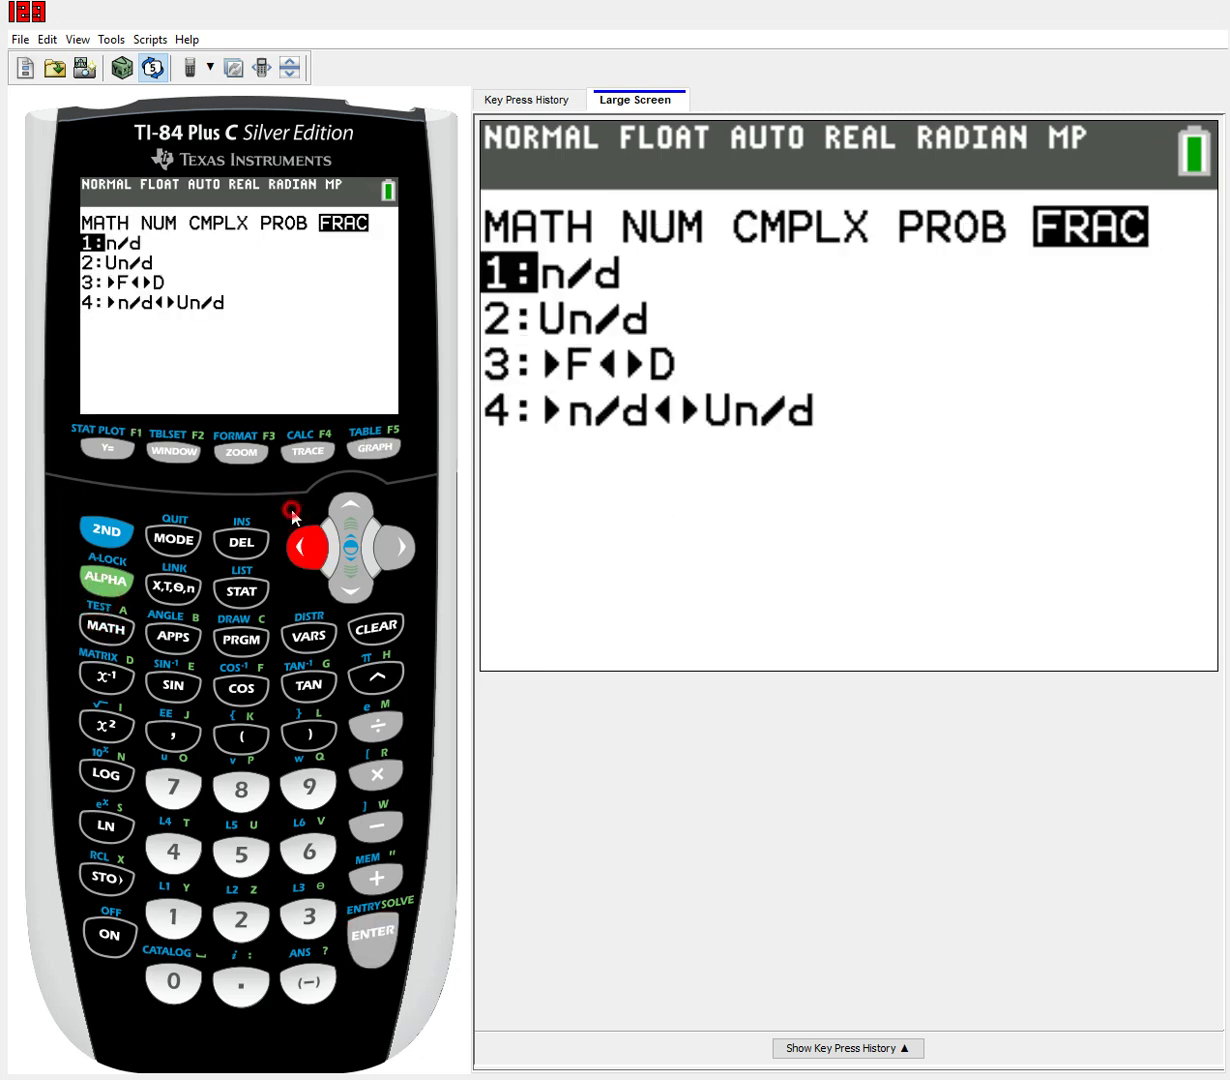
pyautogui.click(330, 542)
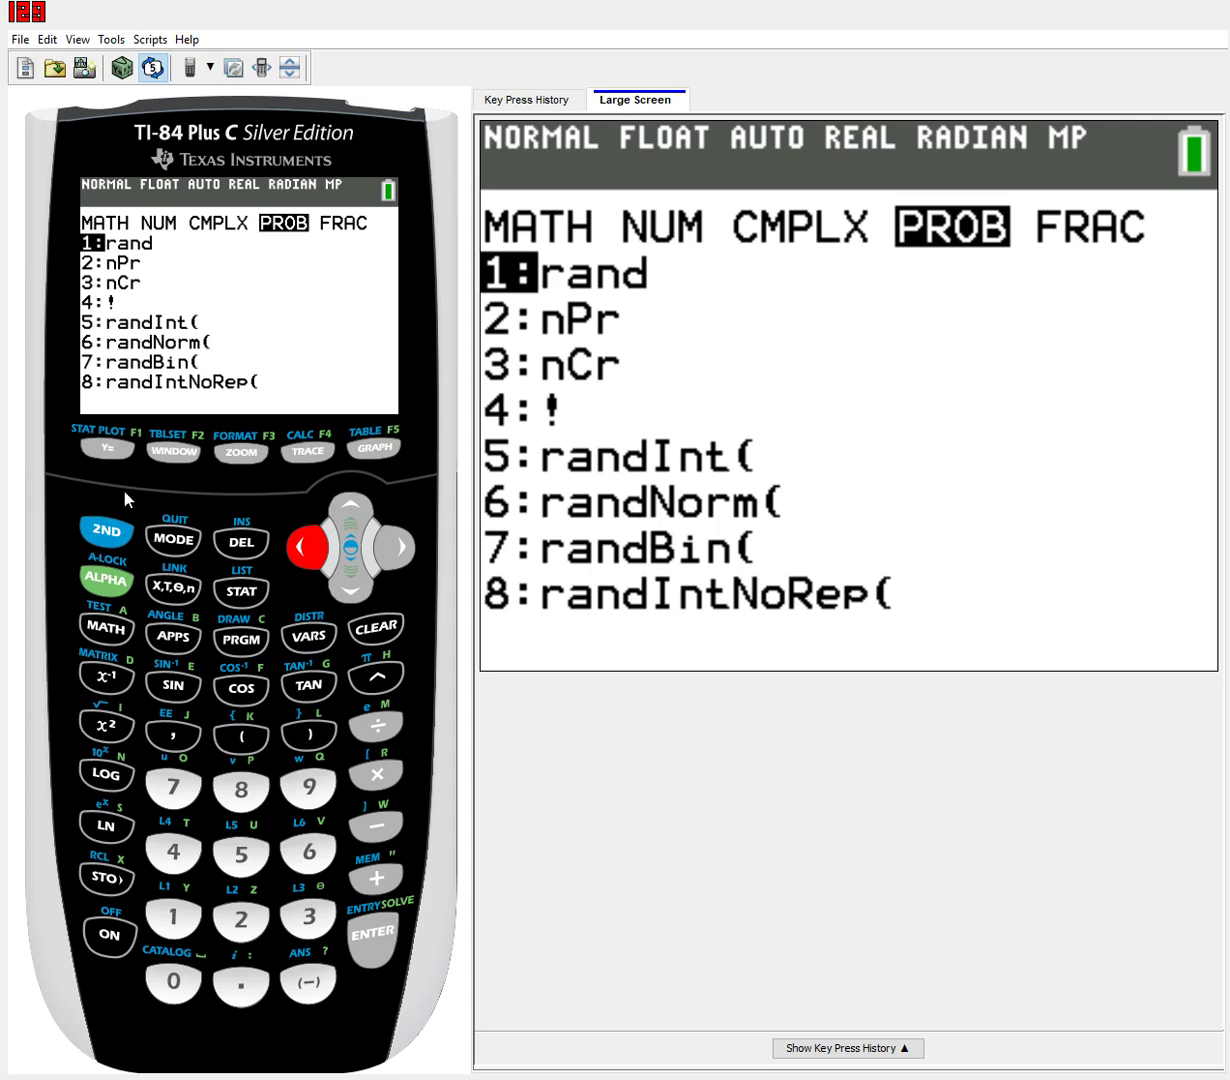
# Leave the list of probability functions for the home screen and clear all entries there
pyautogui.click(106, 528)
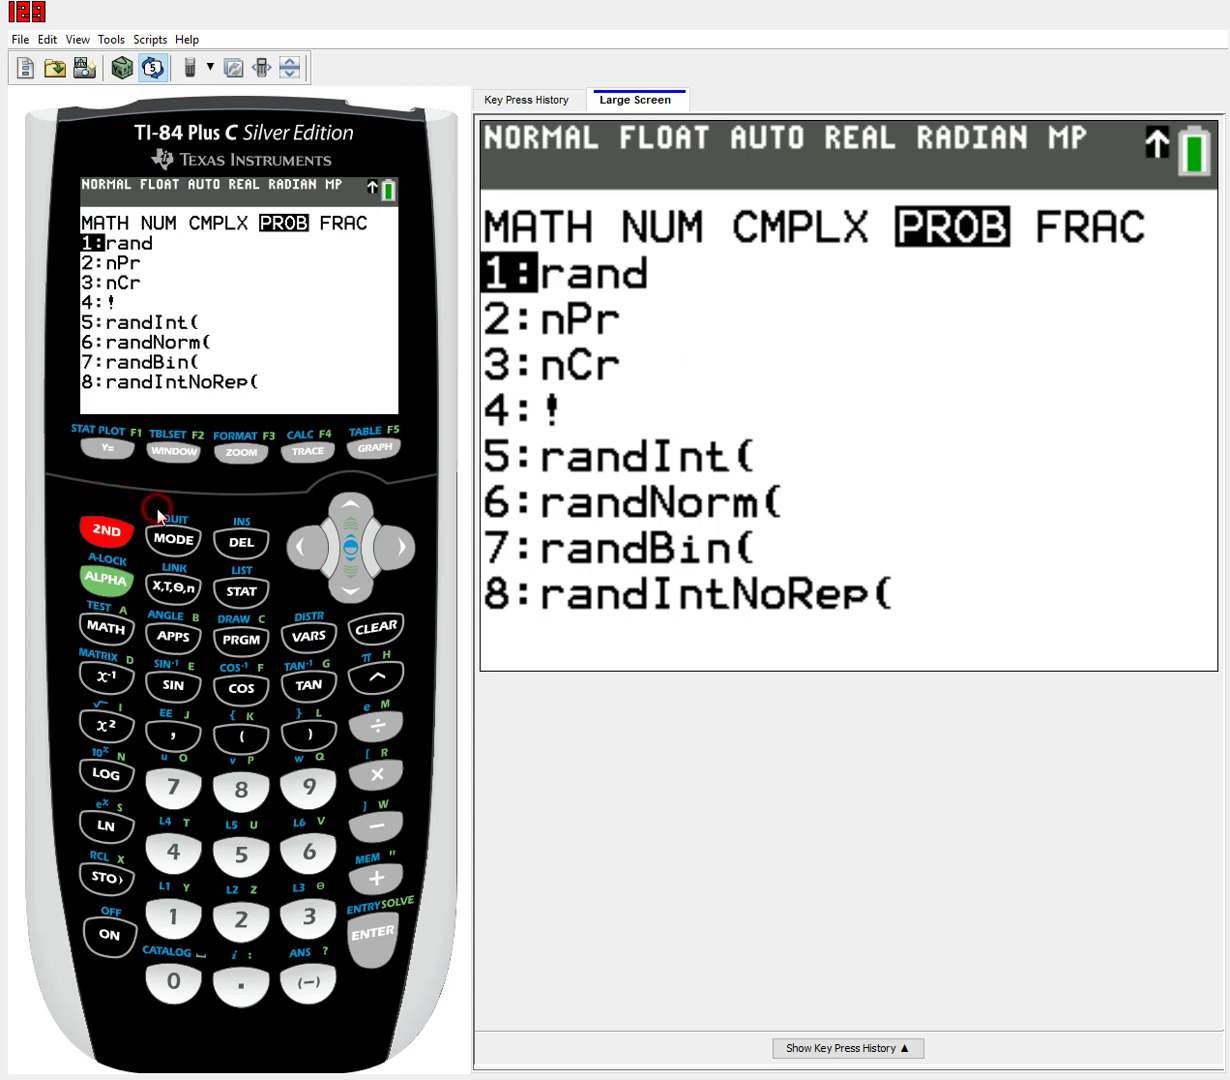
pyautogui.click(195, 535)
pyautogui.click(366, 614)
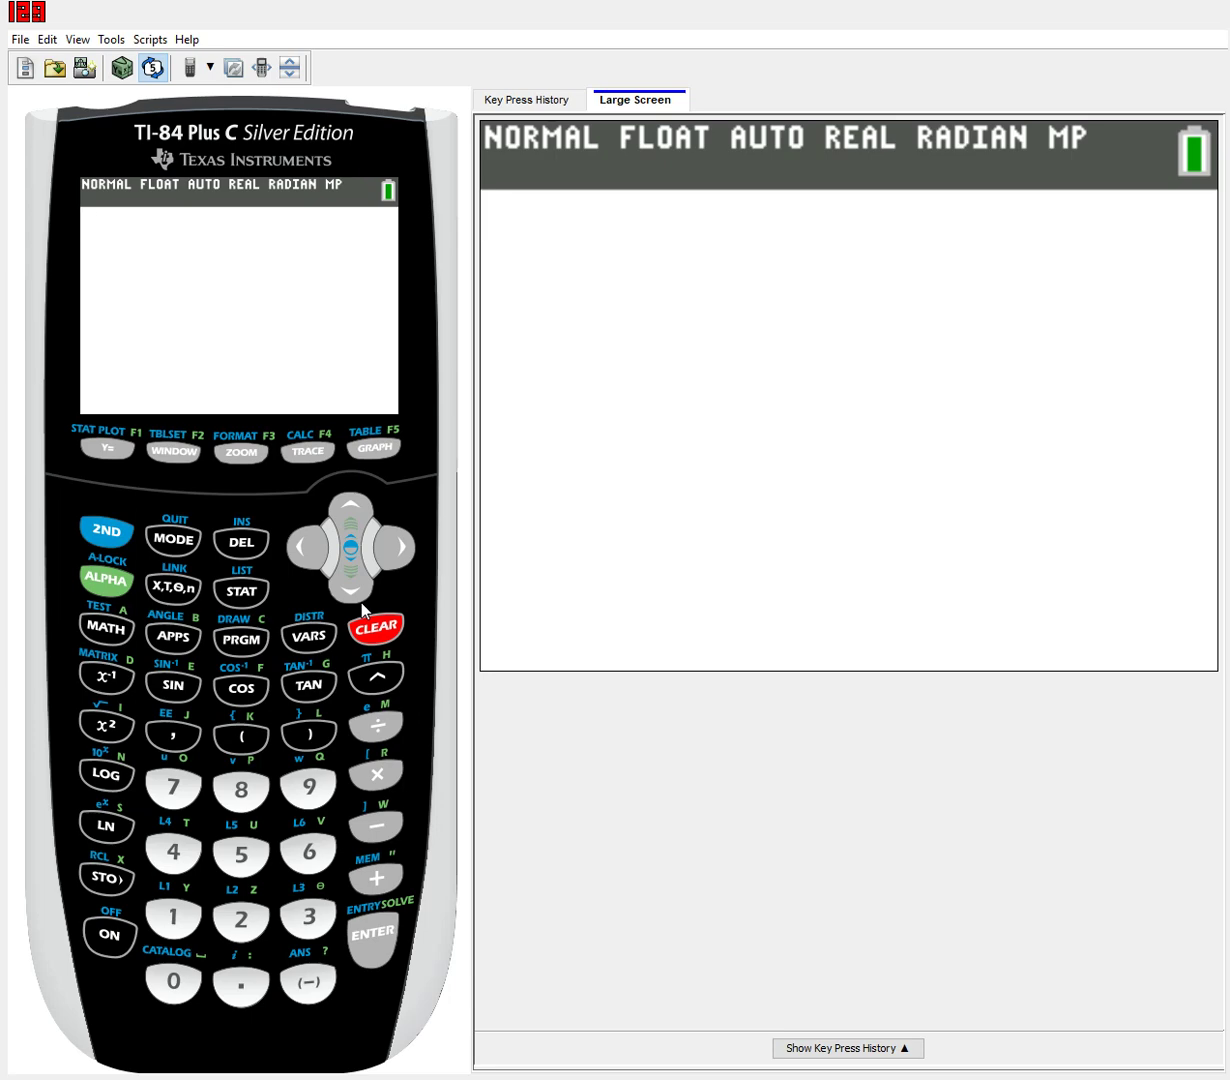
# Choose randInt( from the probability functions to open its argument entry screen
pyautogui.click(112, 622)
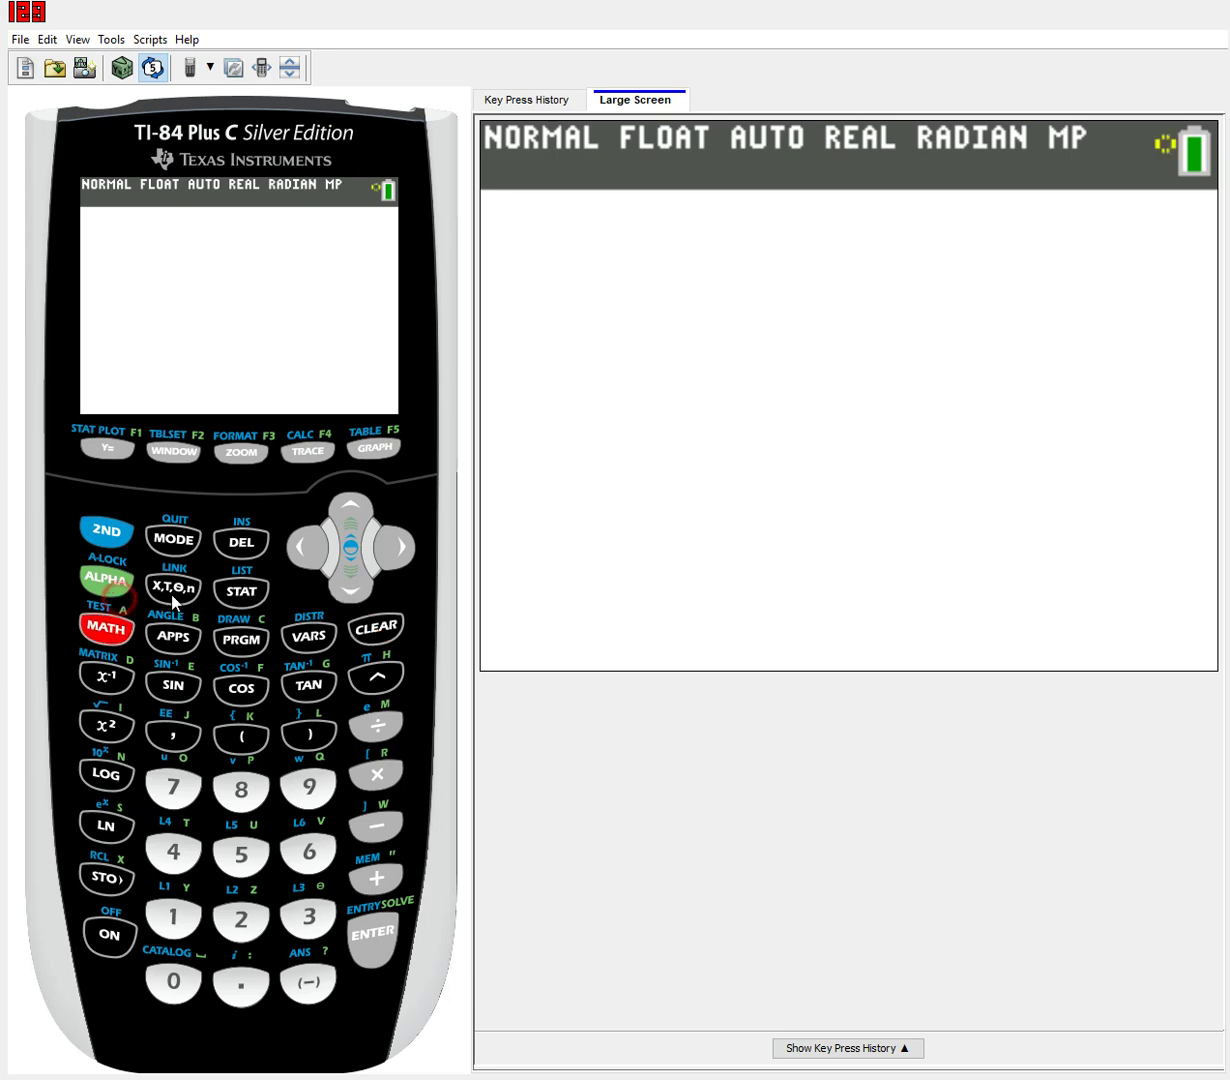
pyautogui.click(308, 524)
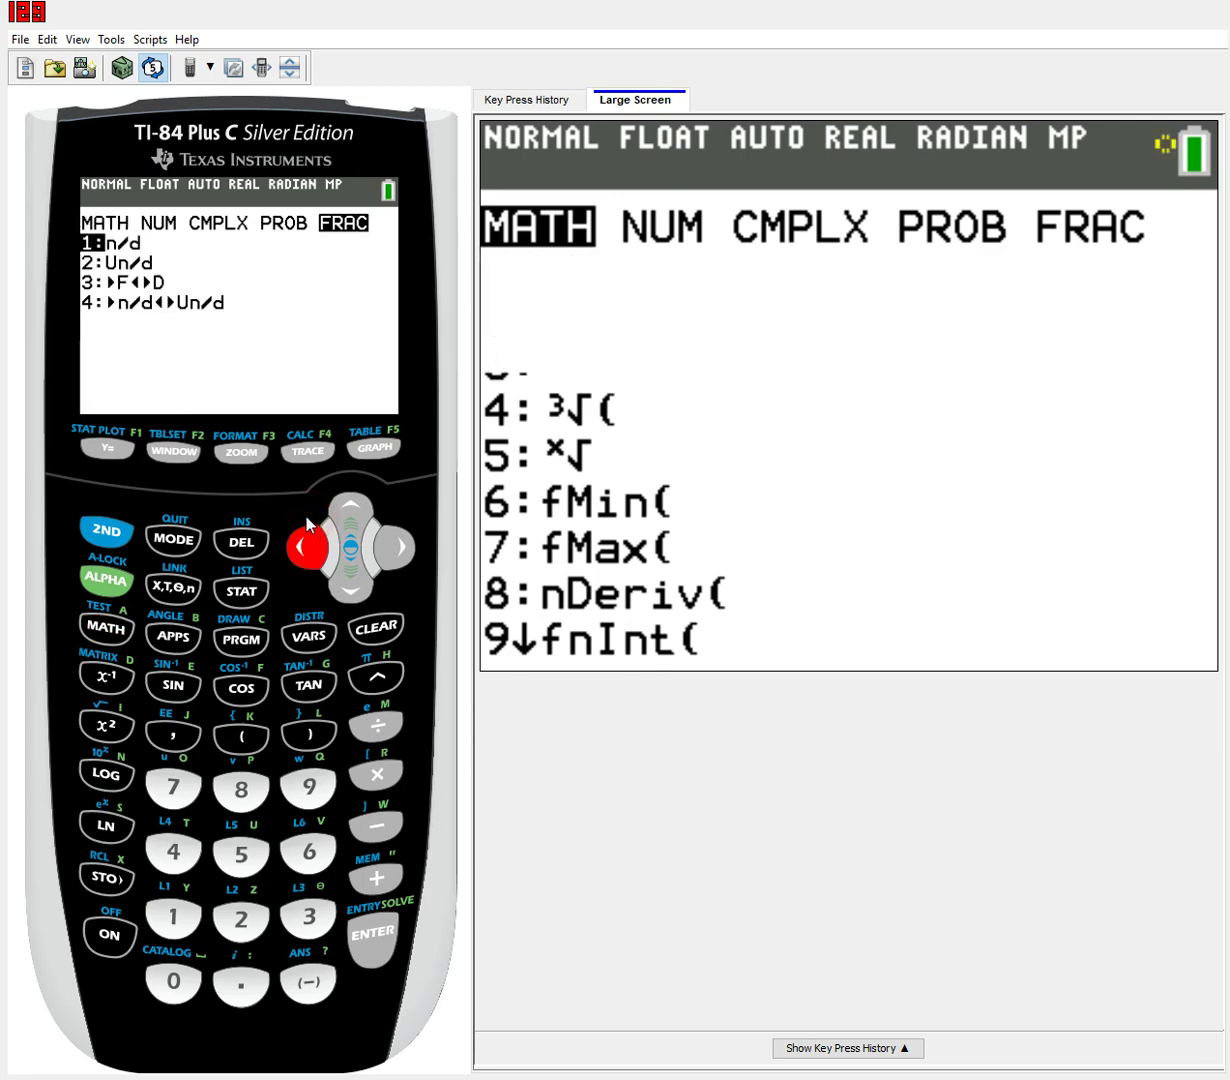
pyautogui.click(308, 524)
pyautogui.click(348, 560)
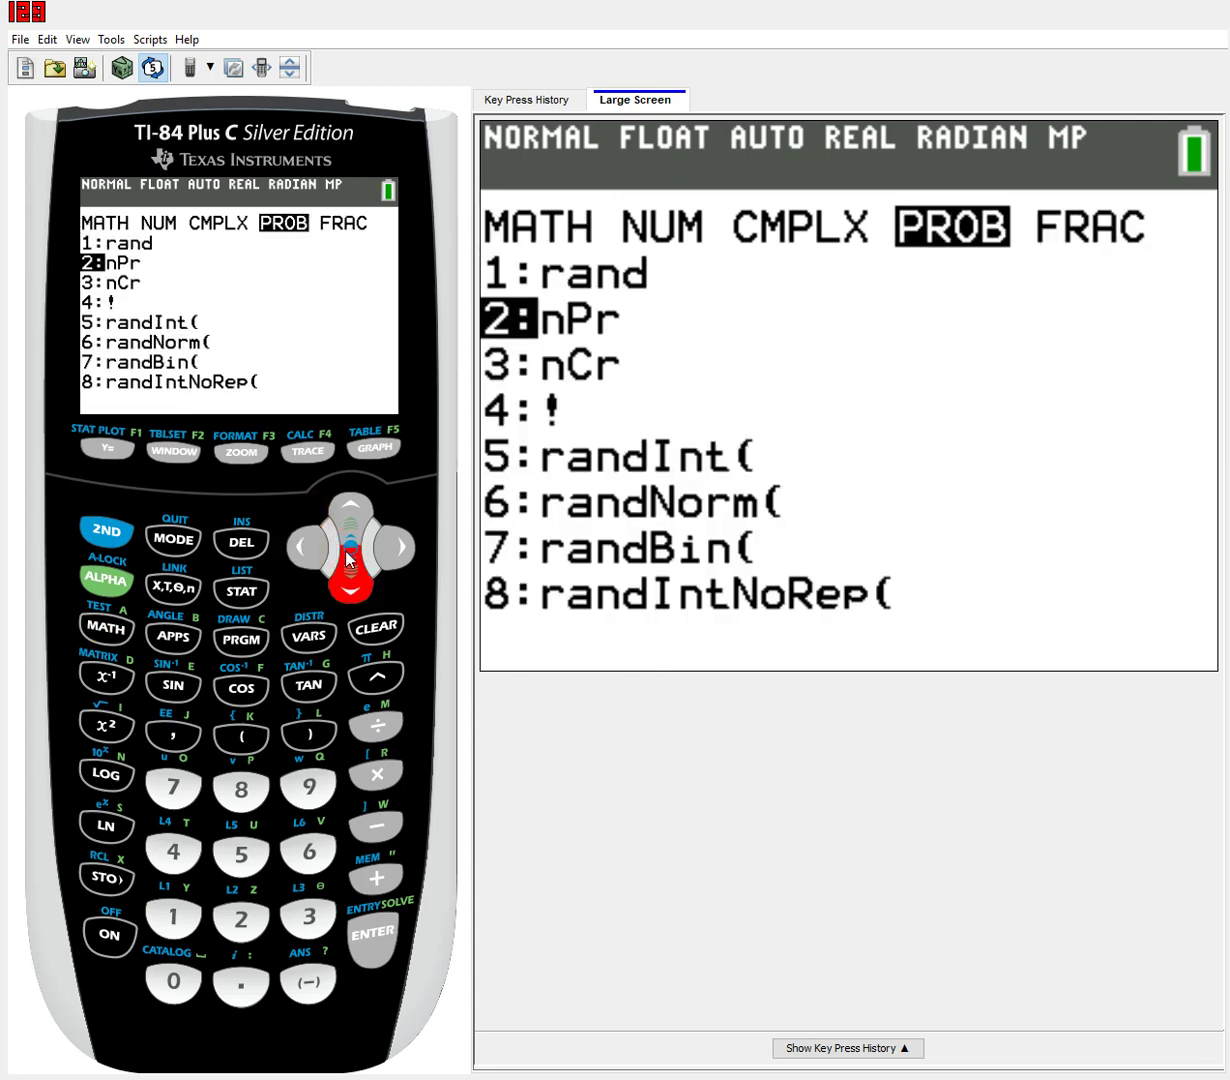
pyautogui.click(348, 560)
pyautogui.click(348, 560)
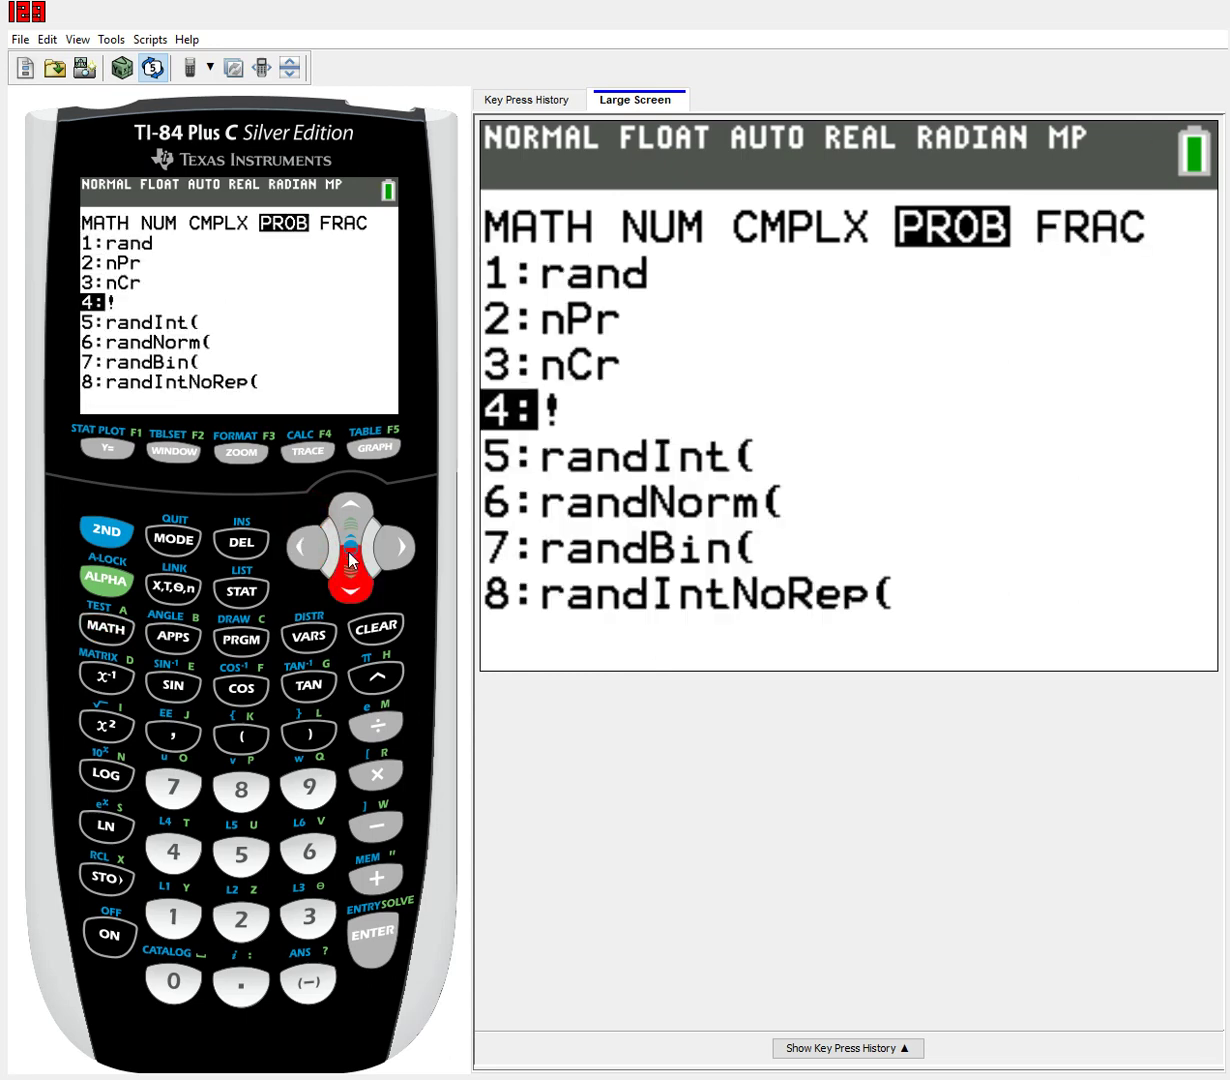
pyautogui.click(348, 560)
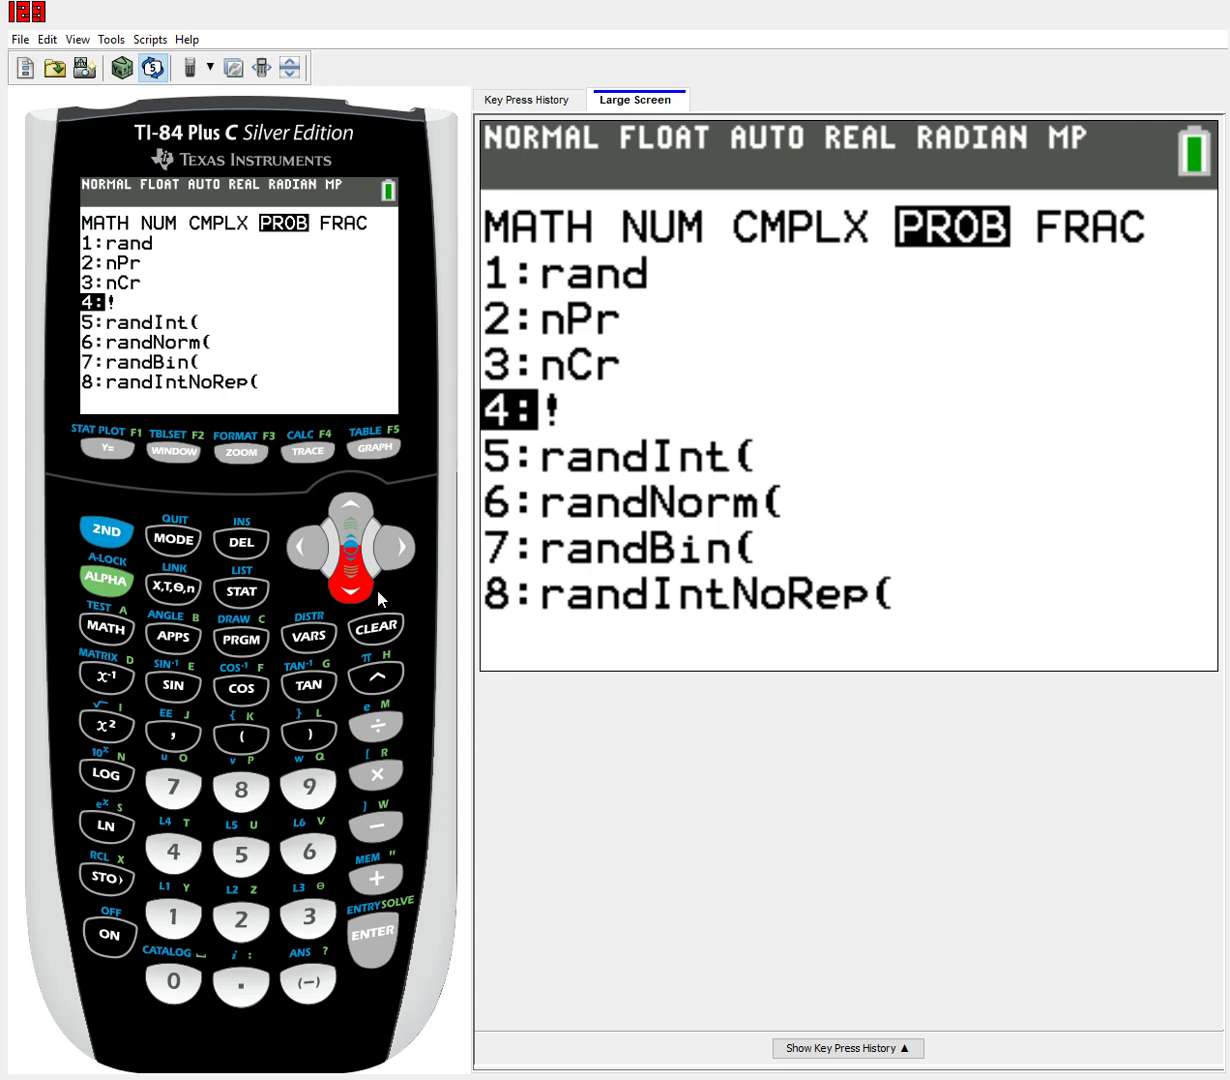
pyautogui.click(377, 906)
# Set the randInt arguments to lower 1, upper 15 and n 35
pyautogui.click(173, 916)
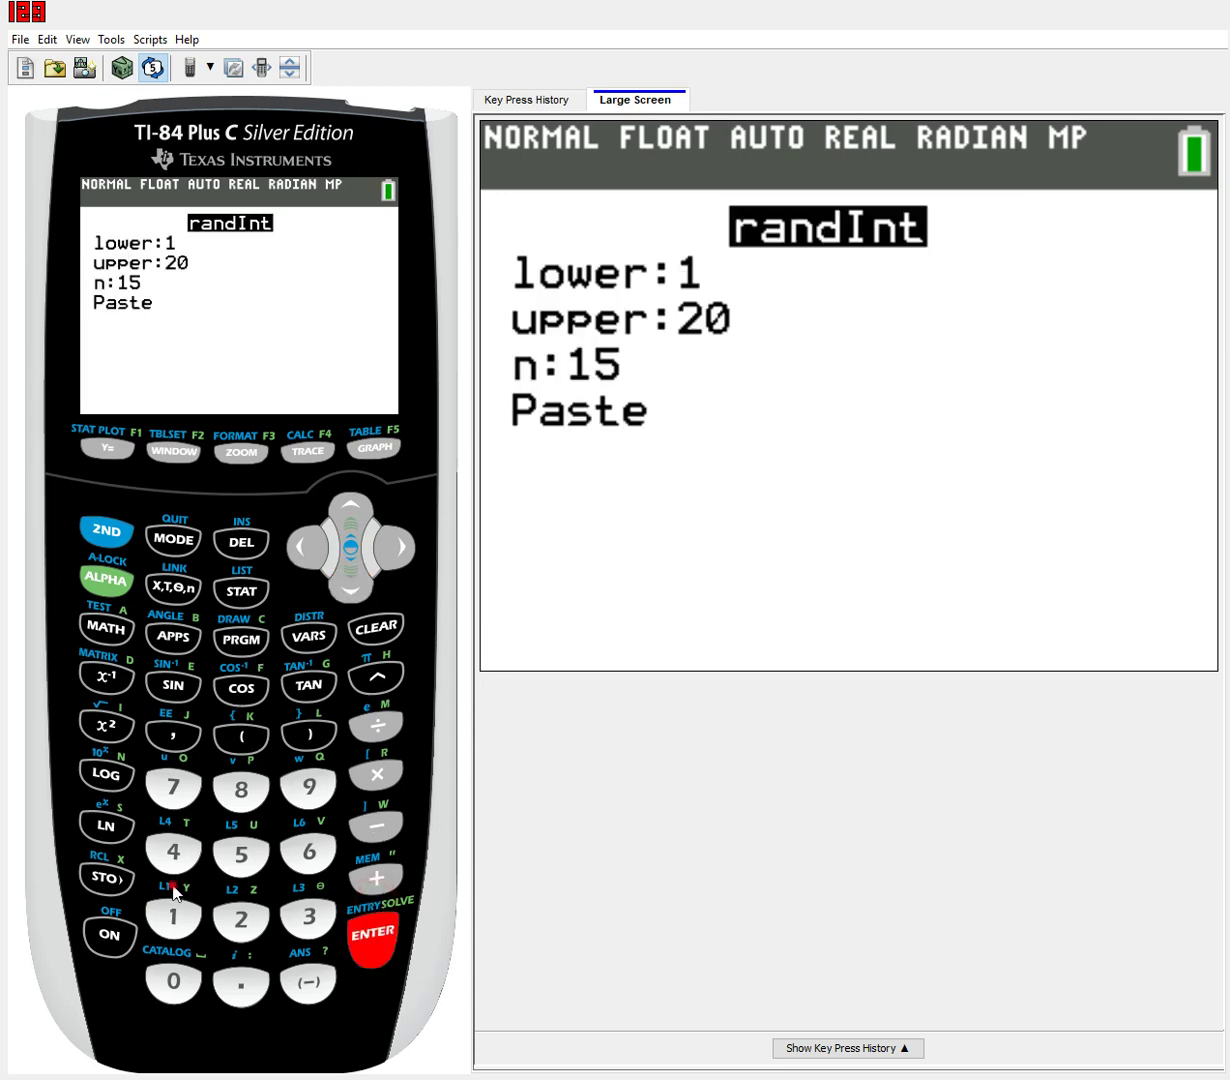
pyautogui.click(349, 563)
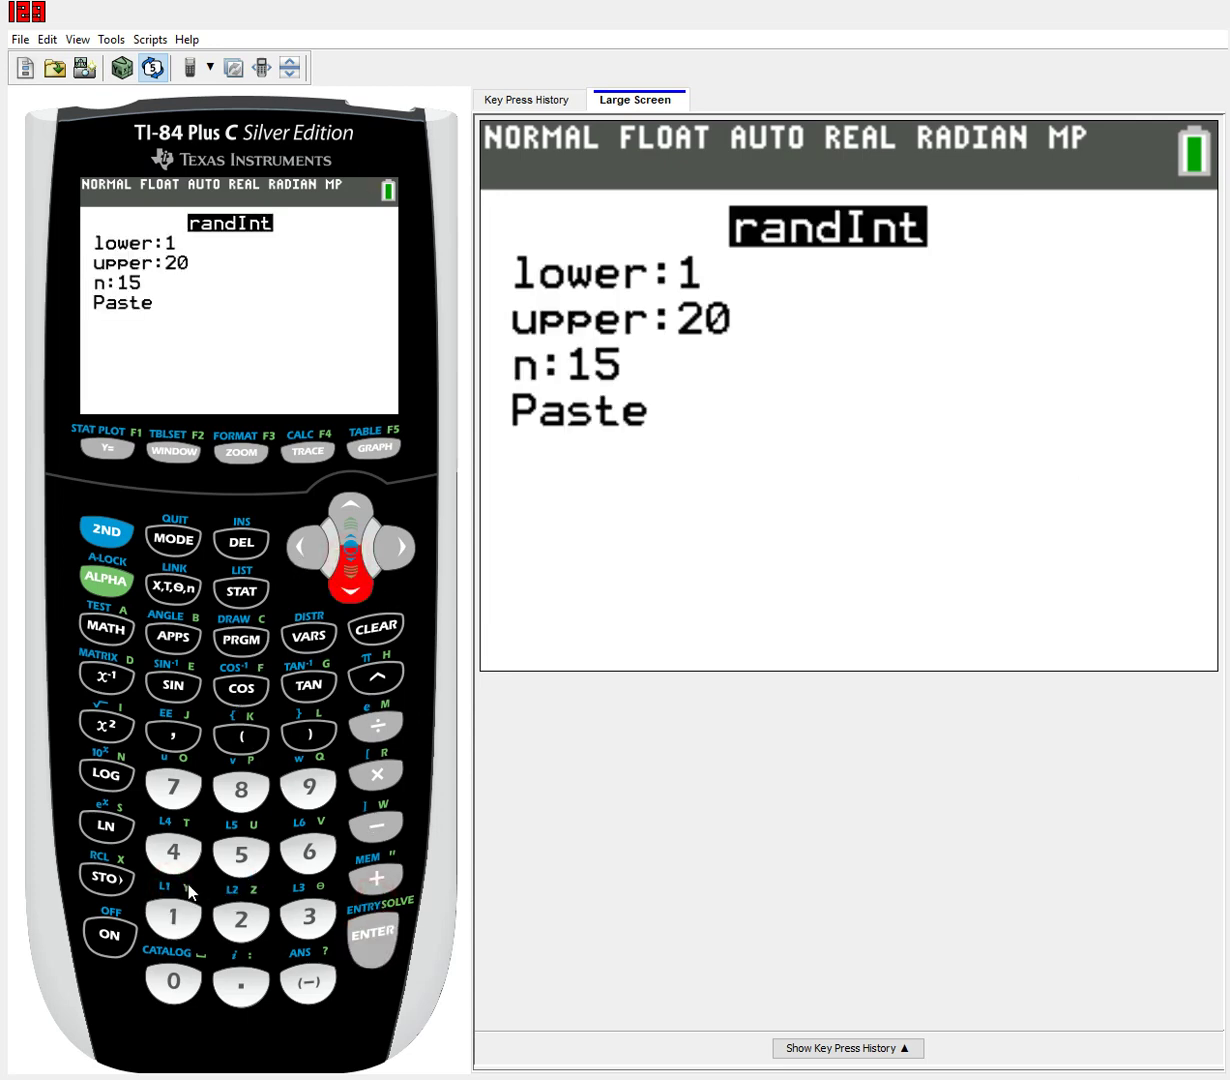
pyautogui.click(178, 905)
pyautogui.click(241, 854)
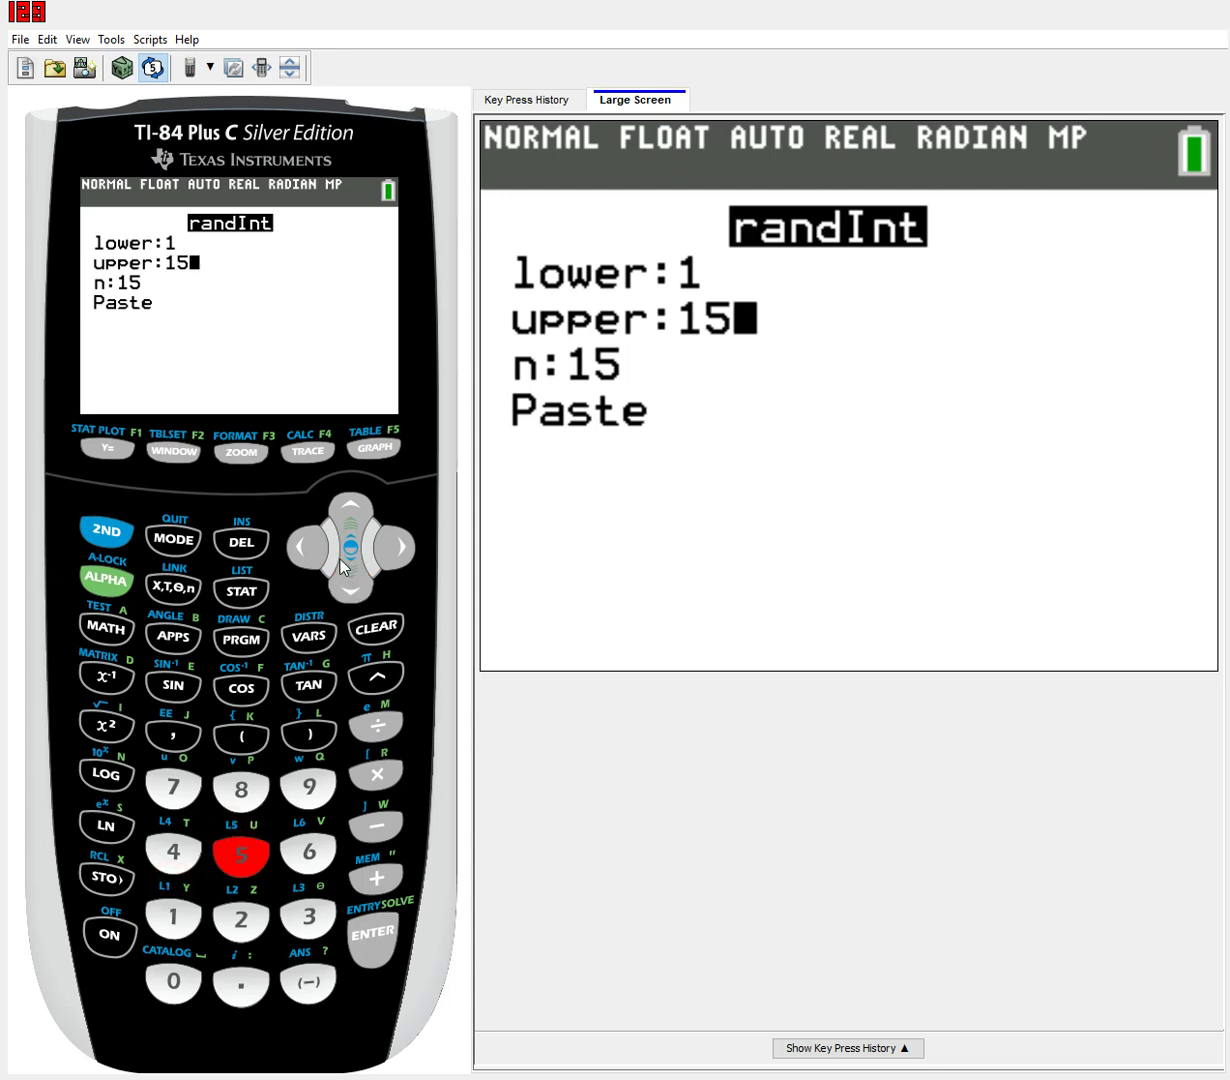
pyautogui.click(340, 568)
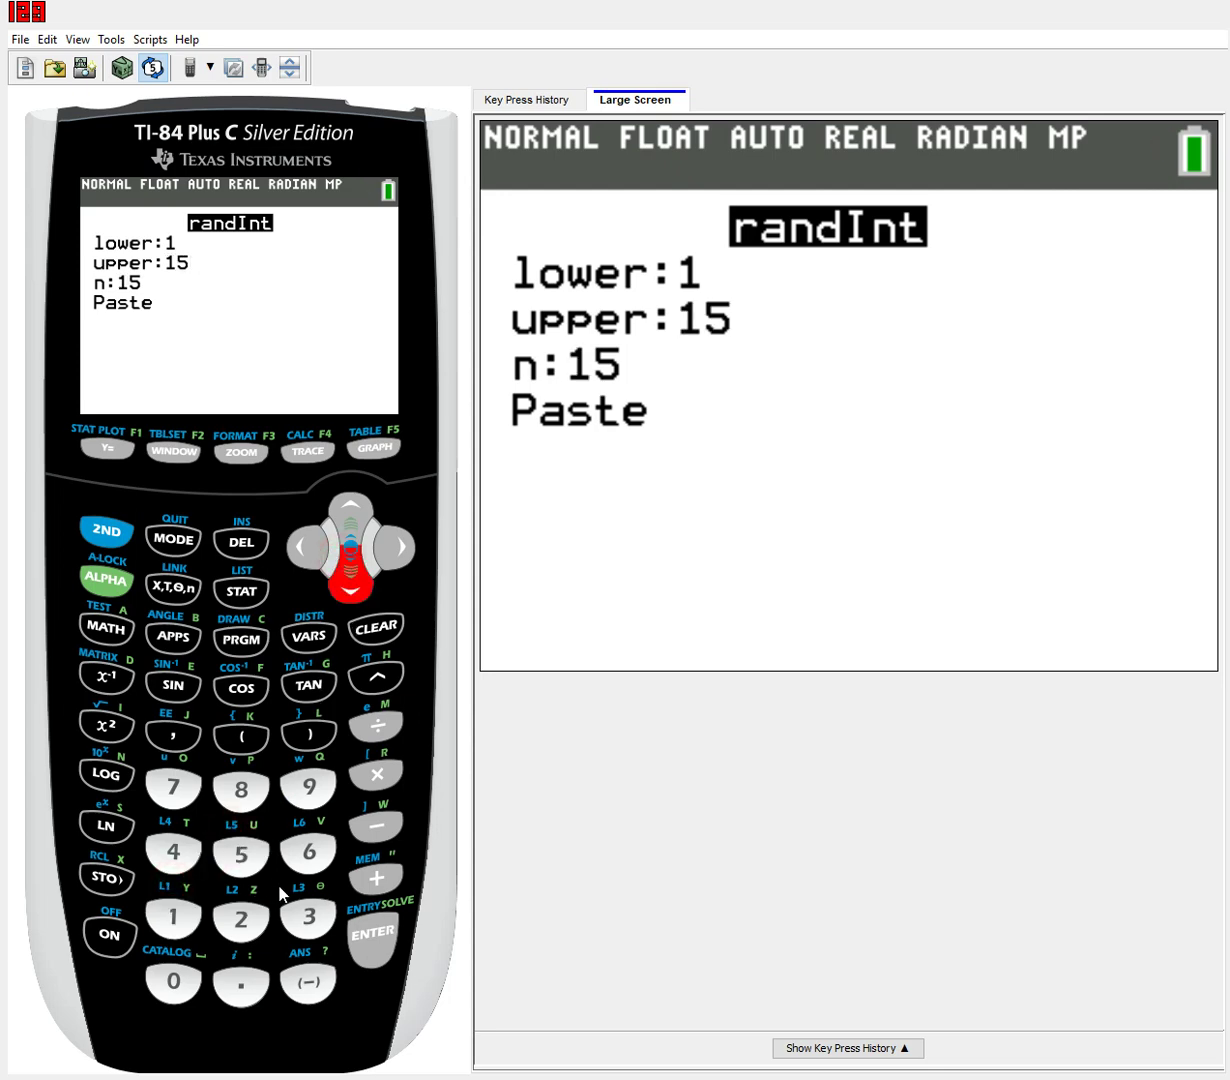
pyautogui.click(303, 910)
pyautogui.click(246, 850)
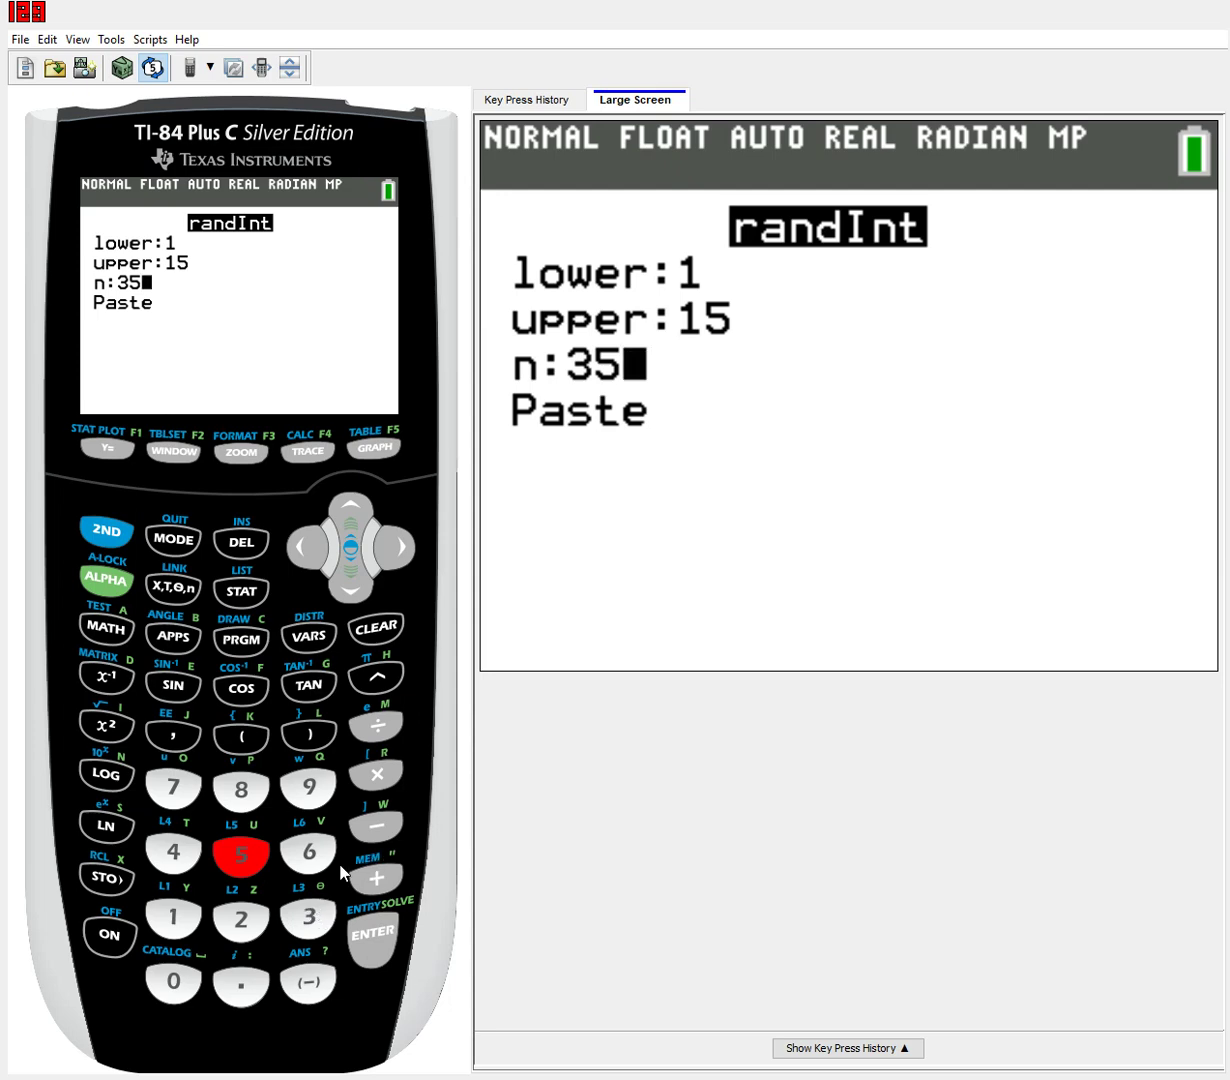
# Paste the command to the home screen, evaluate randInt(1,15,35), and look through the start of its result list
pyautogui.click(376, 928)
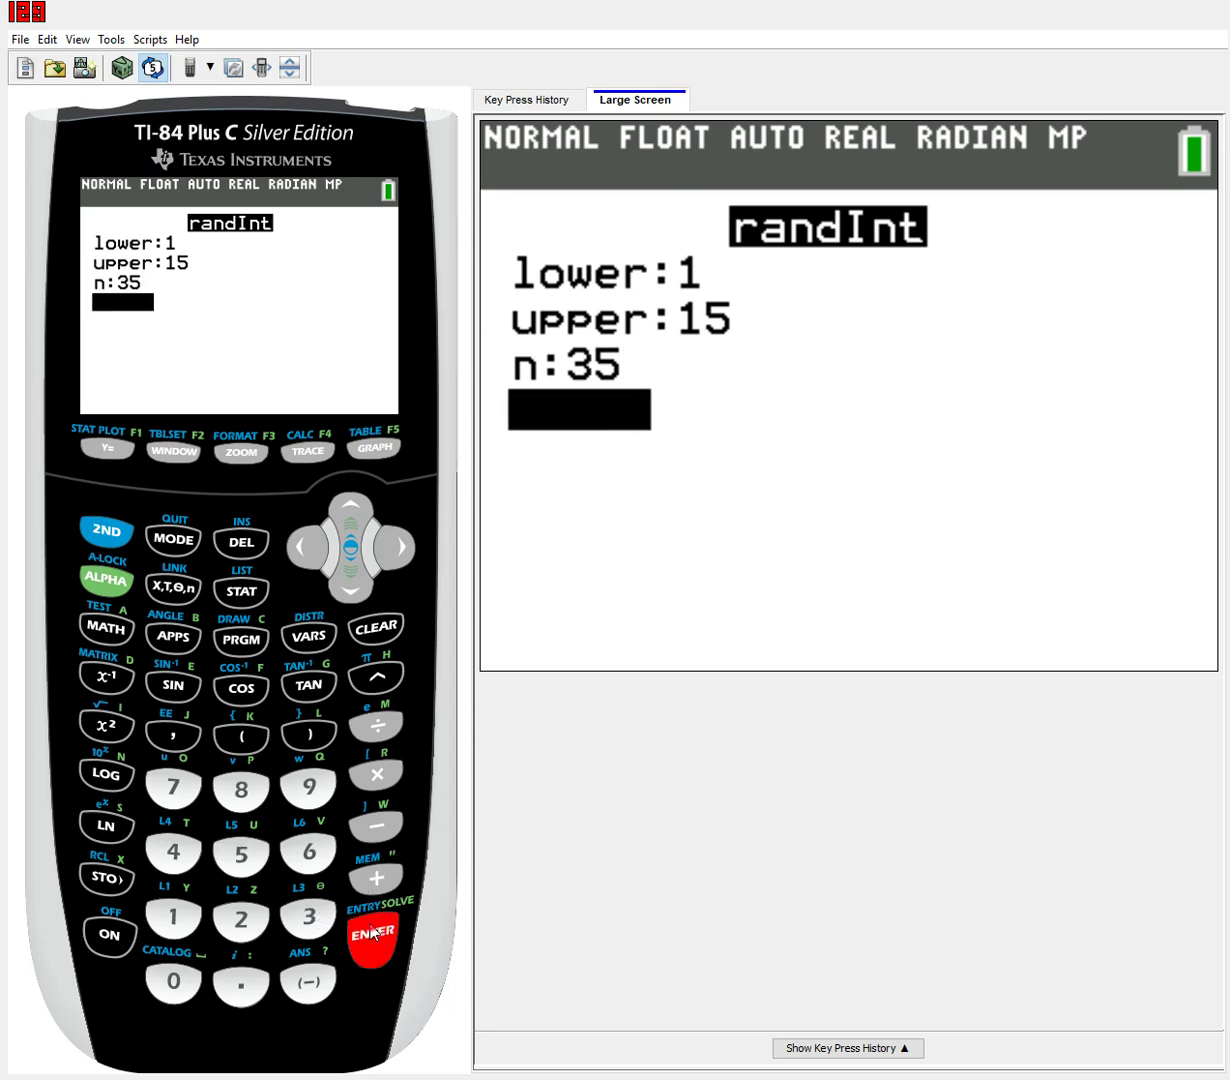
pyautogui.click(372, 928)
pyautogui.click(371, 928)
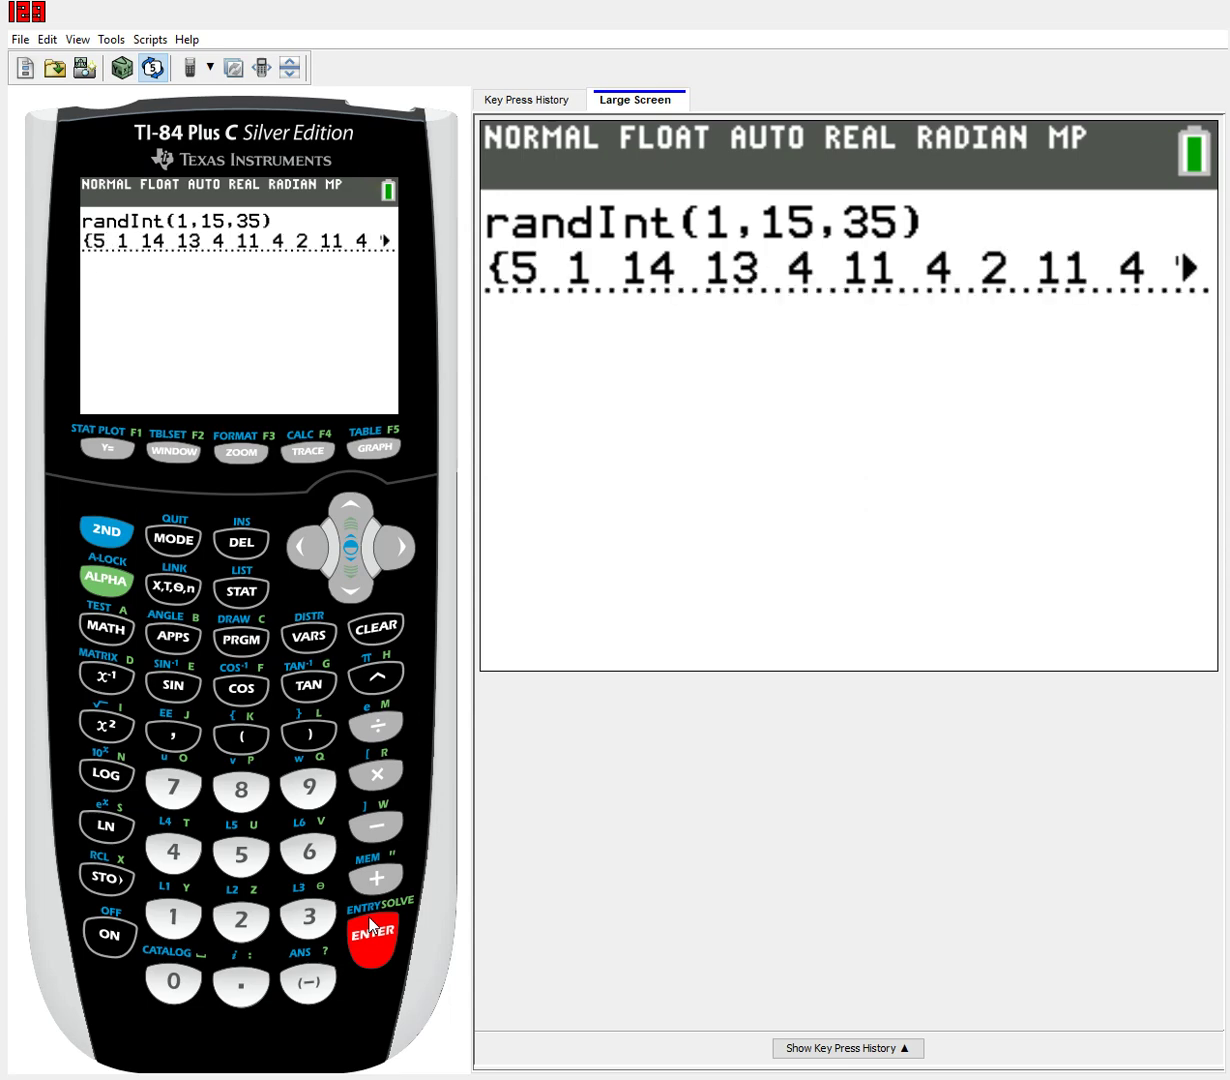
pyautogui.click(388, 516)
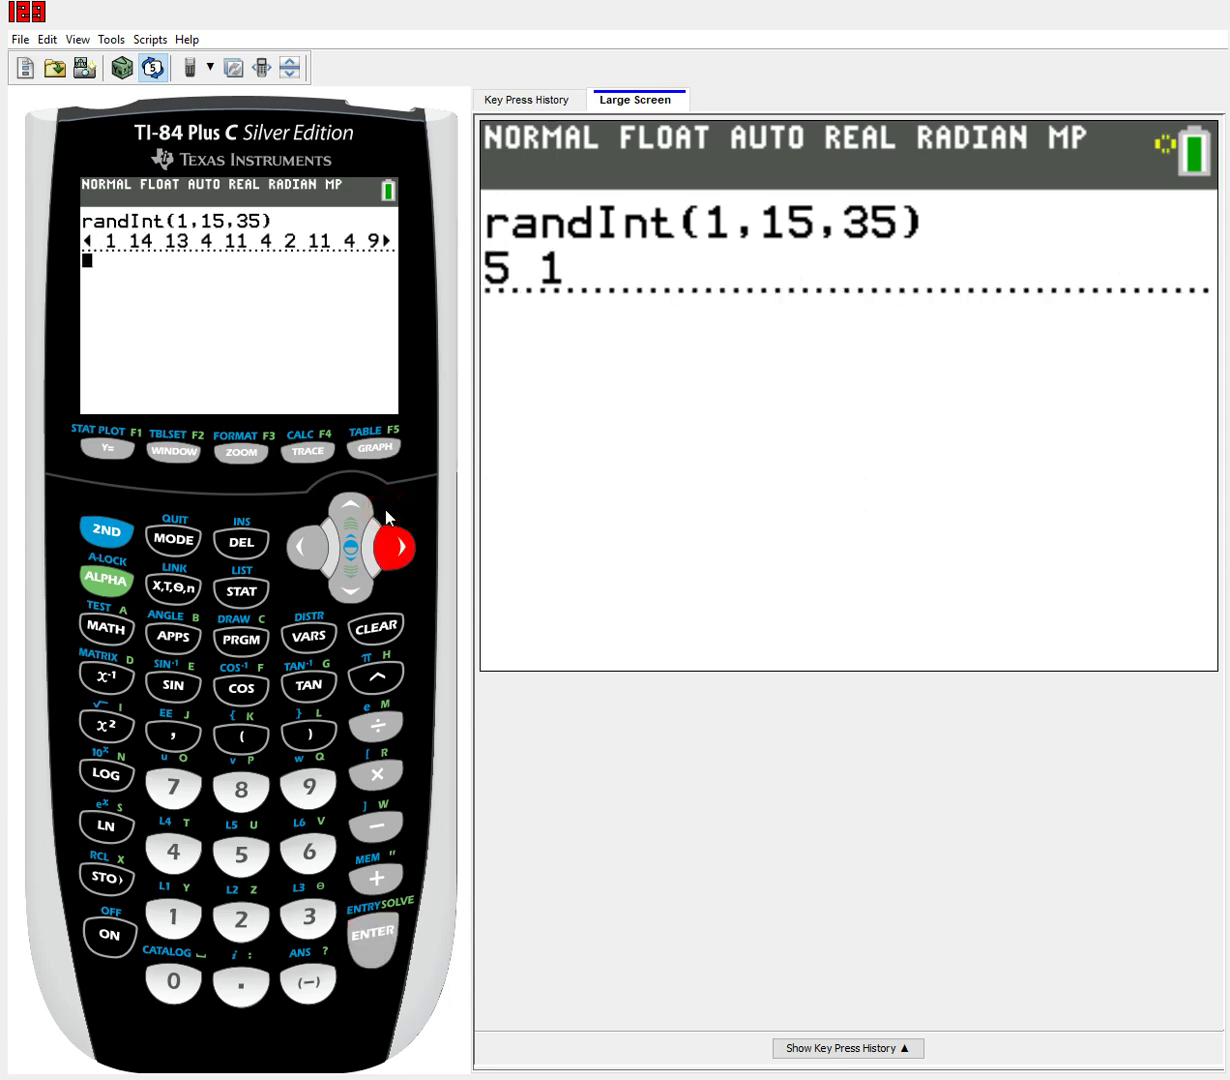
pyautogui.click(302, 530)
pyautogui.click(298, 530)
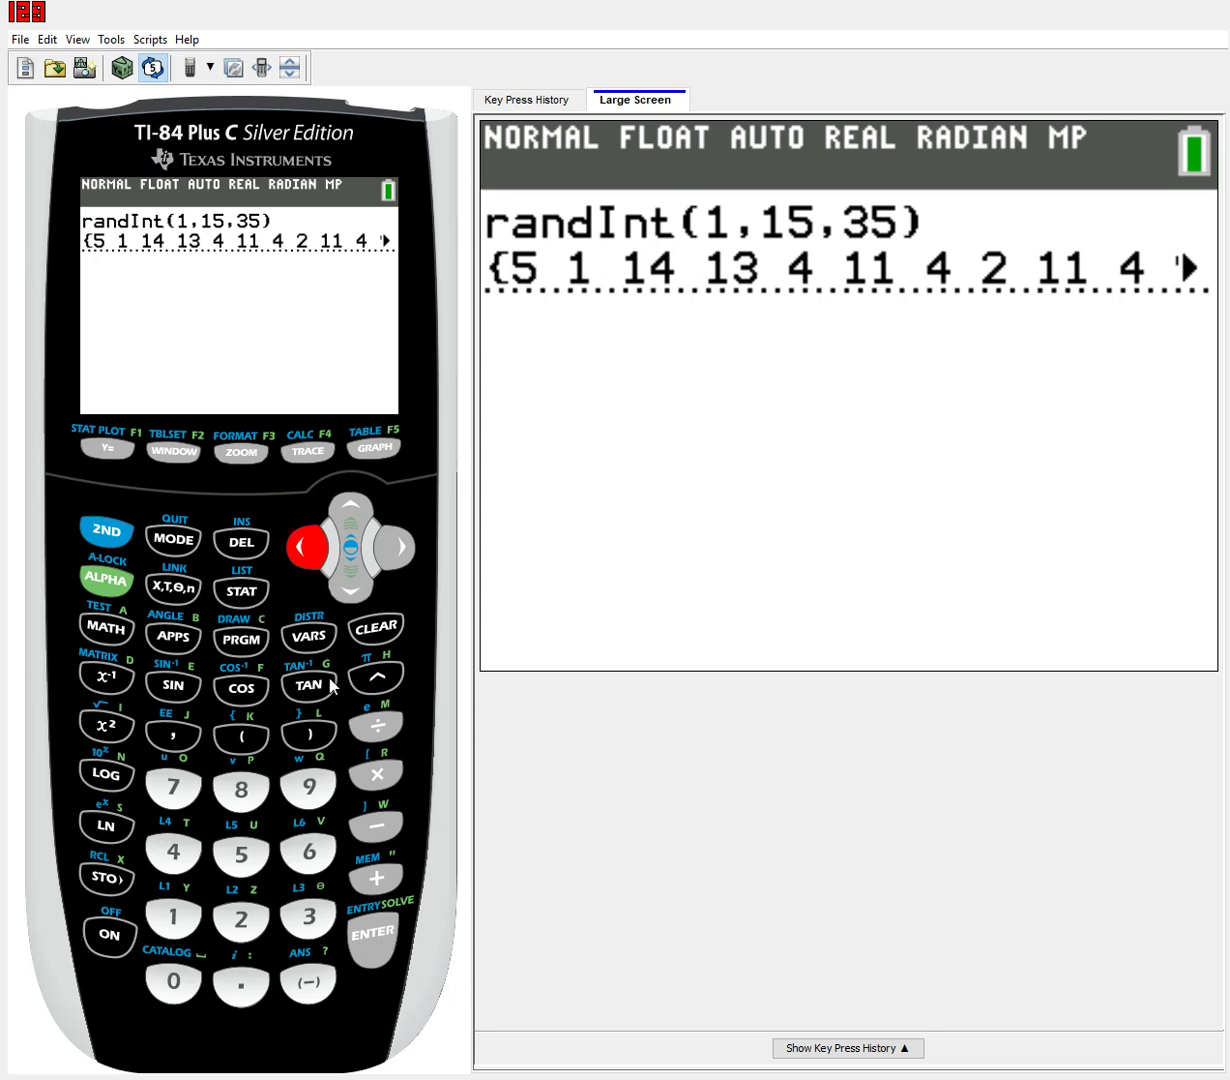
# Store the resulting list of random integers in list L1
pyautogui.click(98, 864)
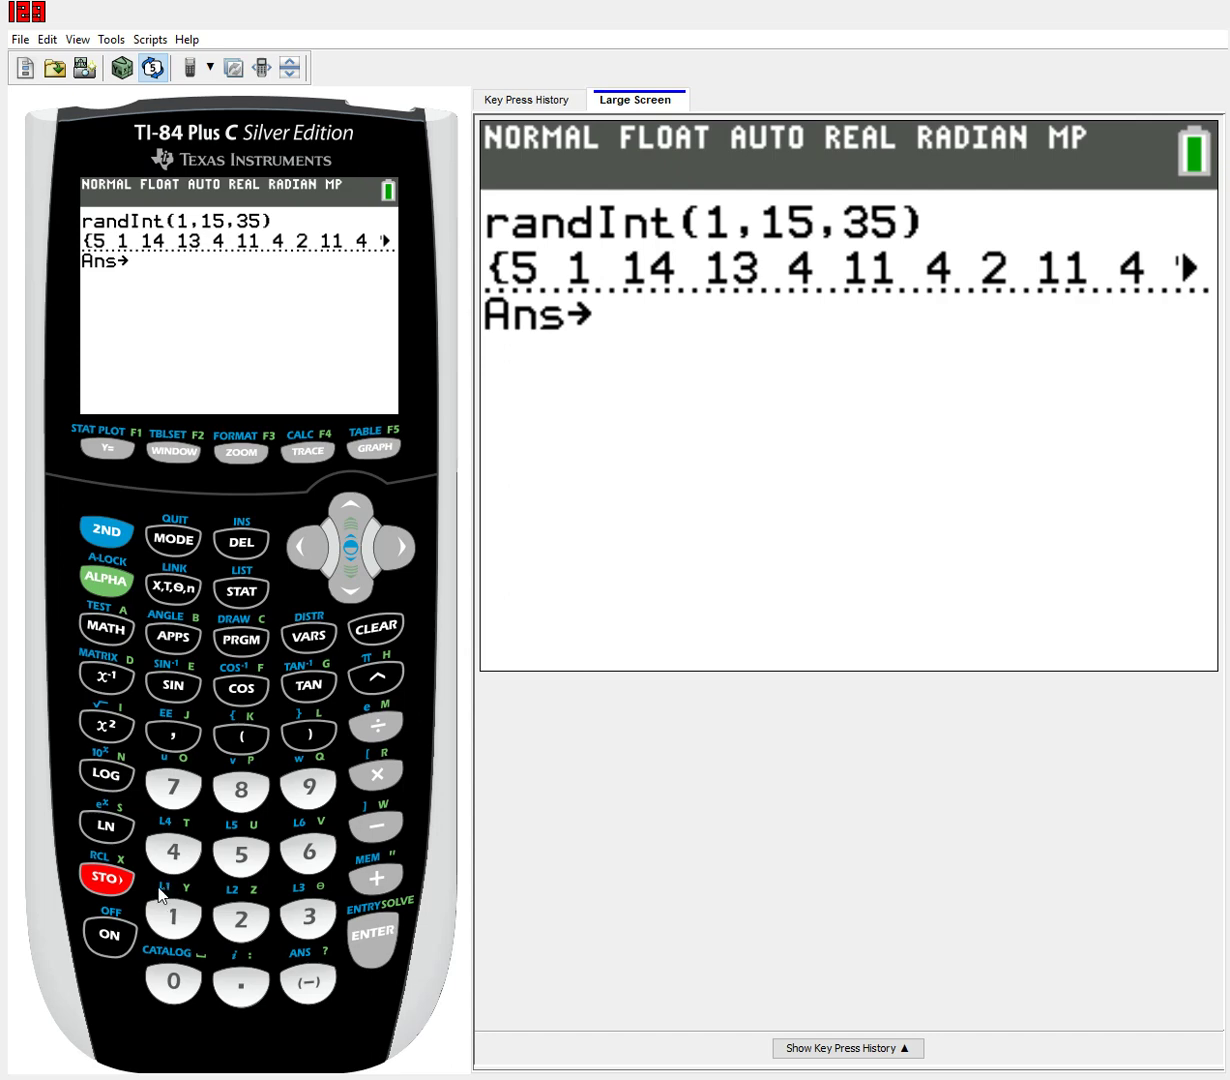
pyautogui.press('shift')
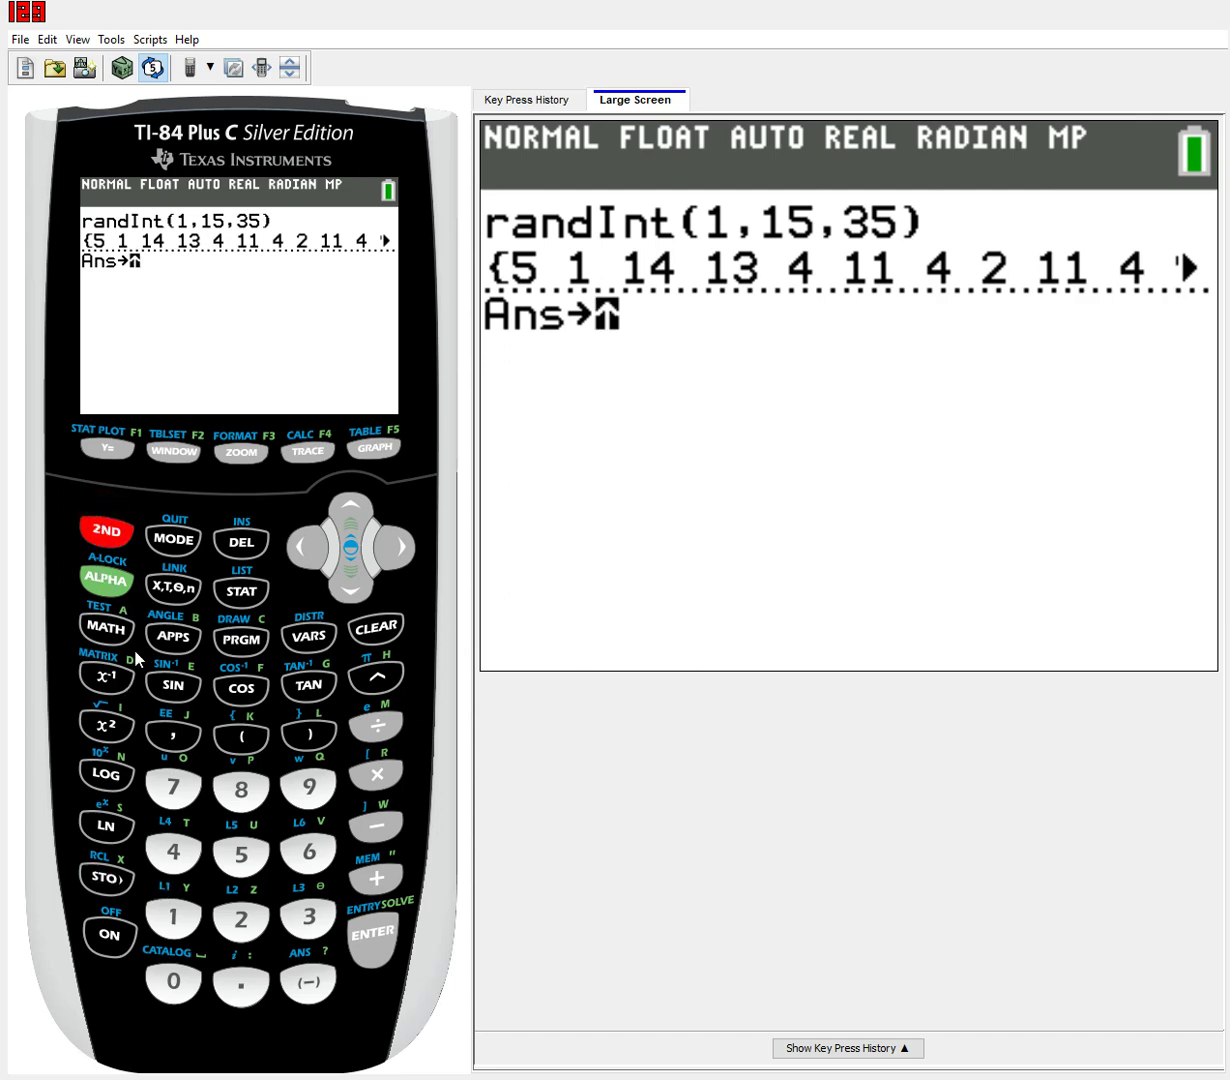
pyautogui.click(170, 898)
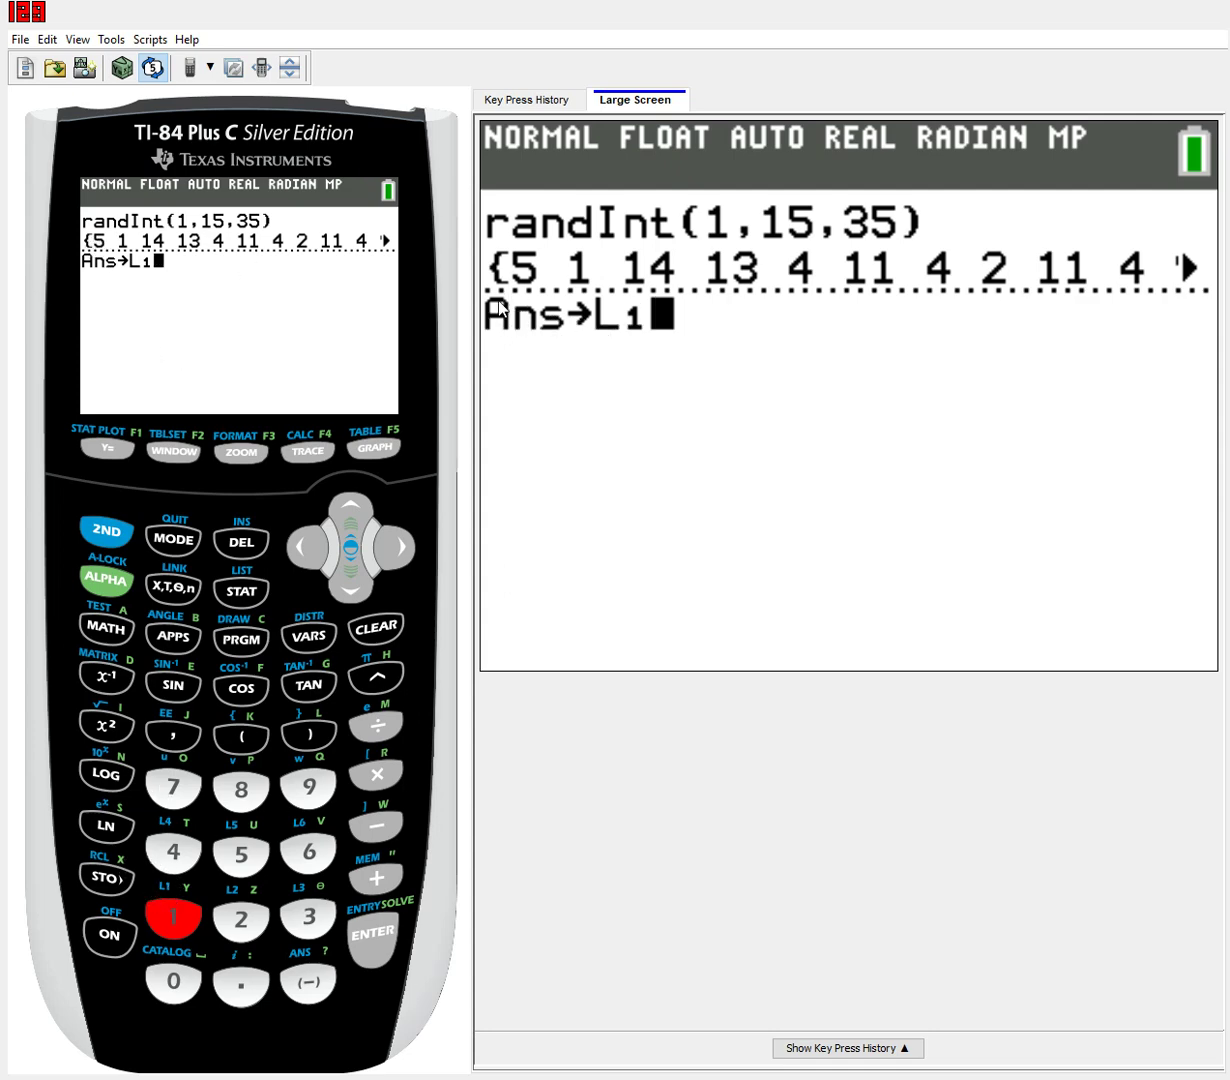
pyautogui.click(372, 904)
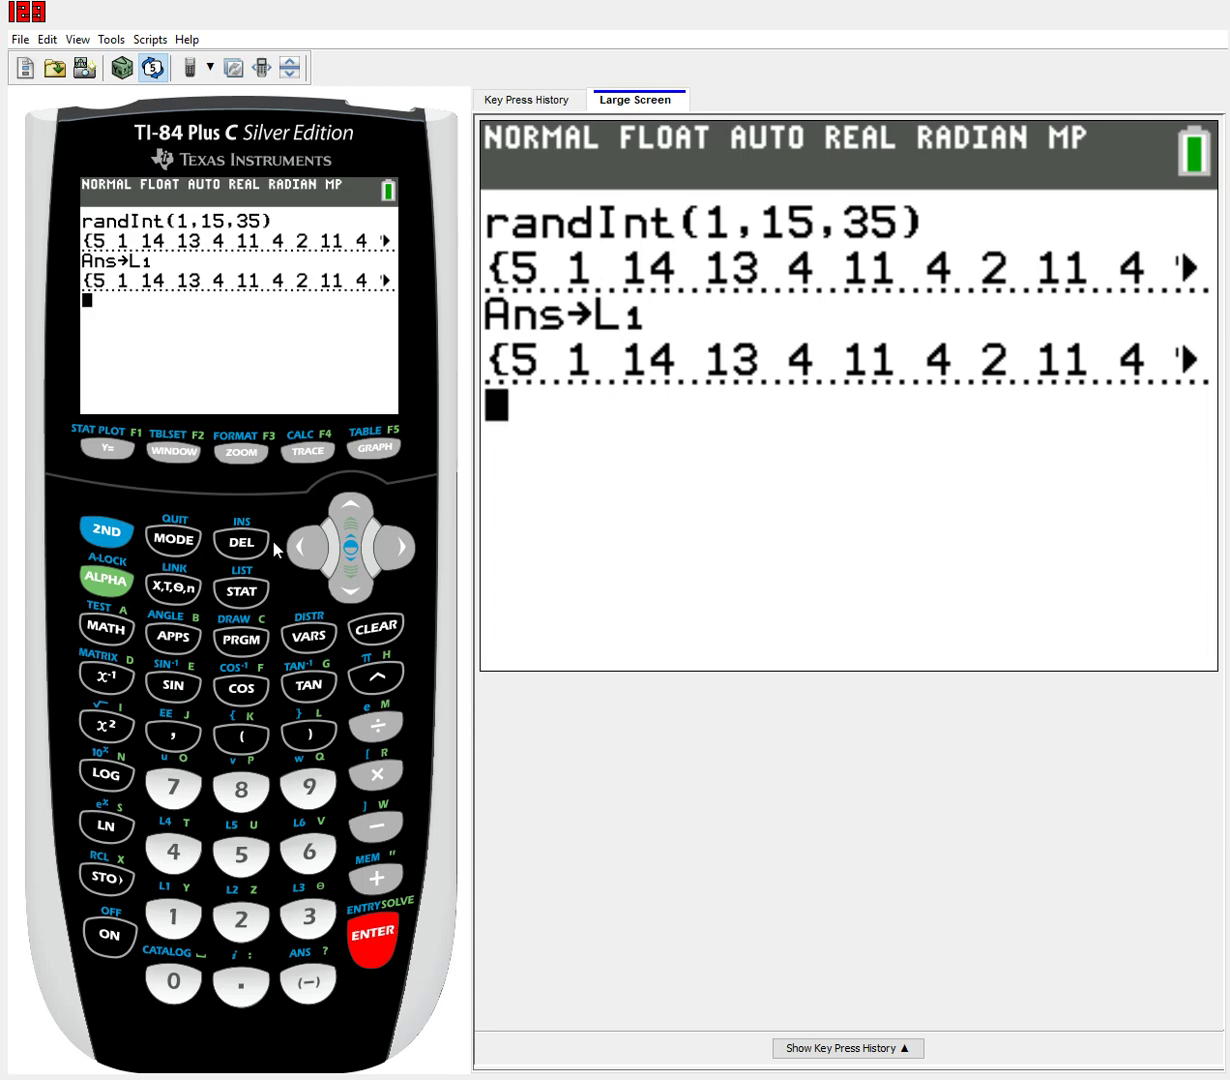
# Display the stored lists in the list editor and check the last filled entry of L1
pyautogui.click(240, 568)
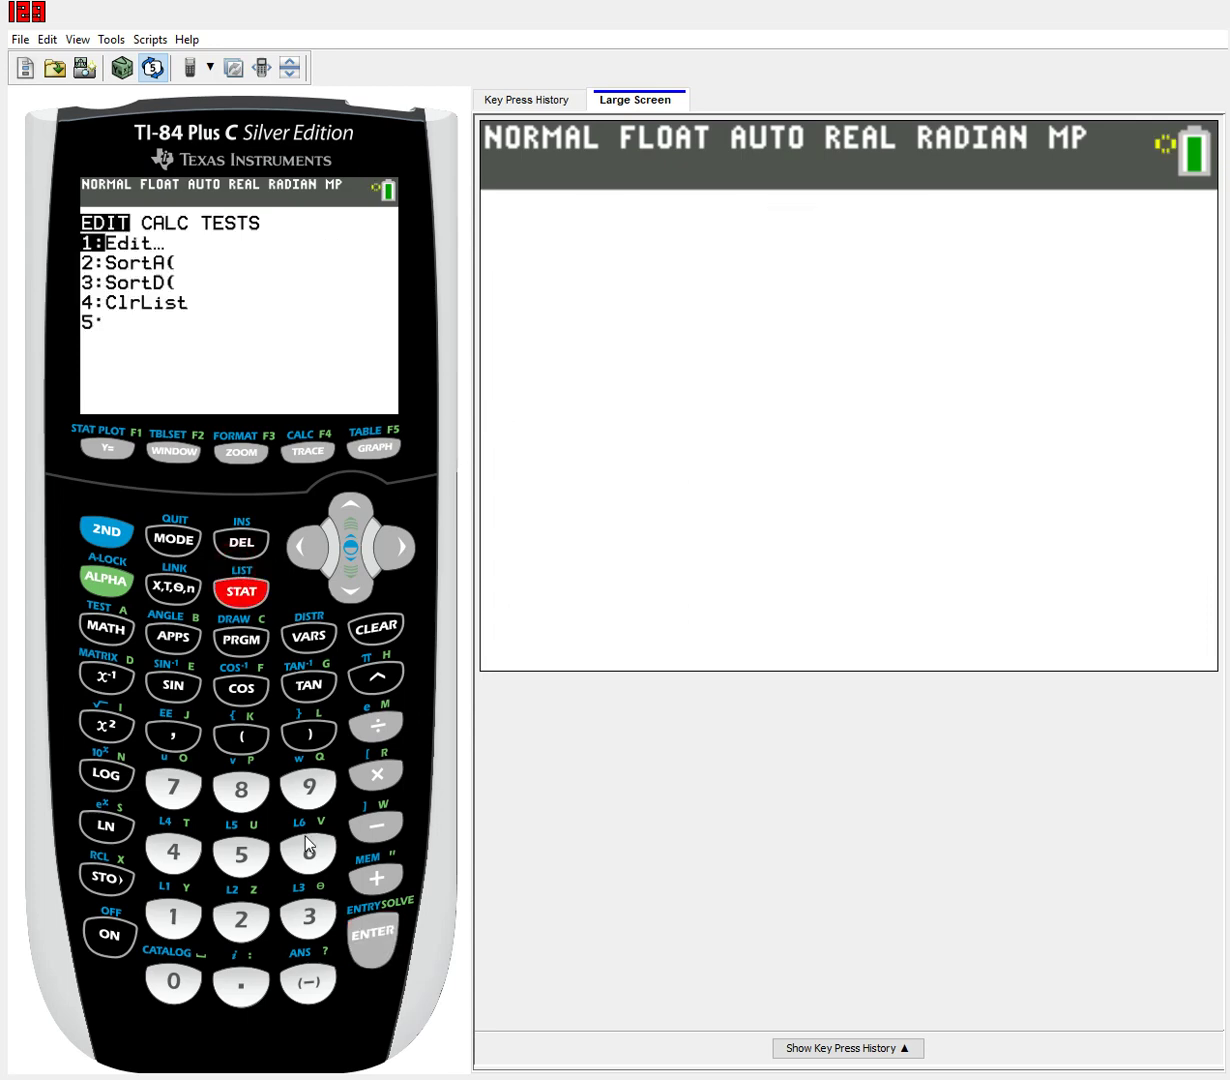
pyautogui.click(360, 922)
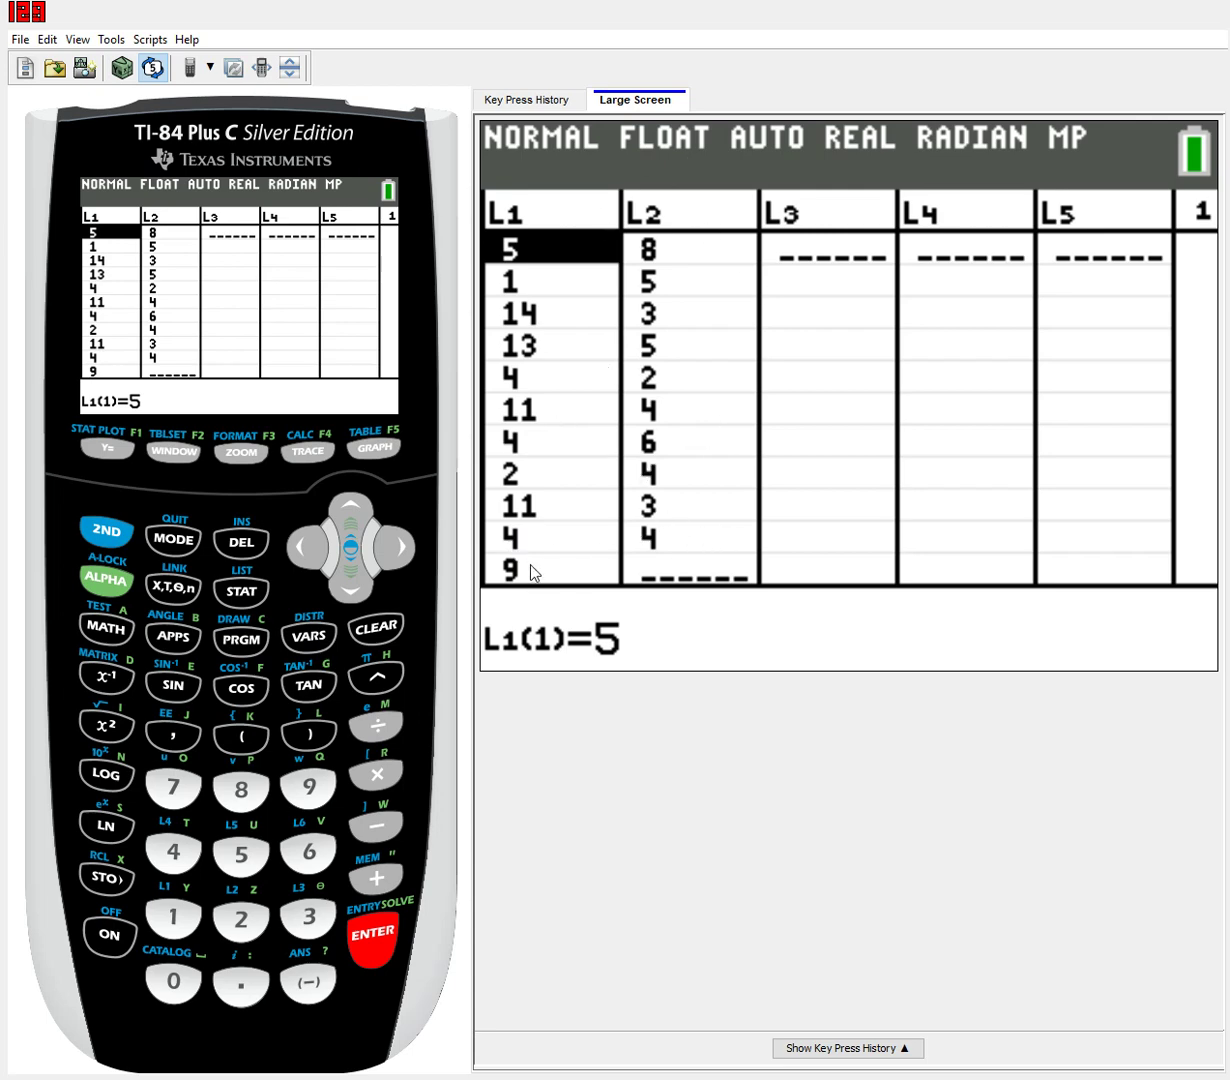
pyautogui.click(349, 484)
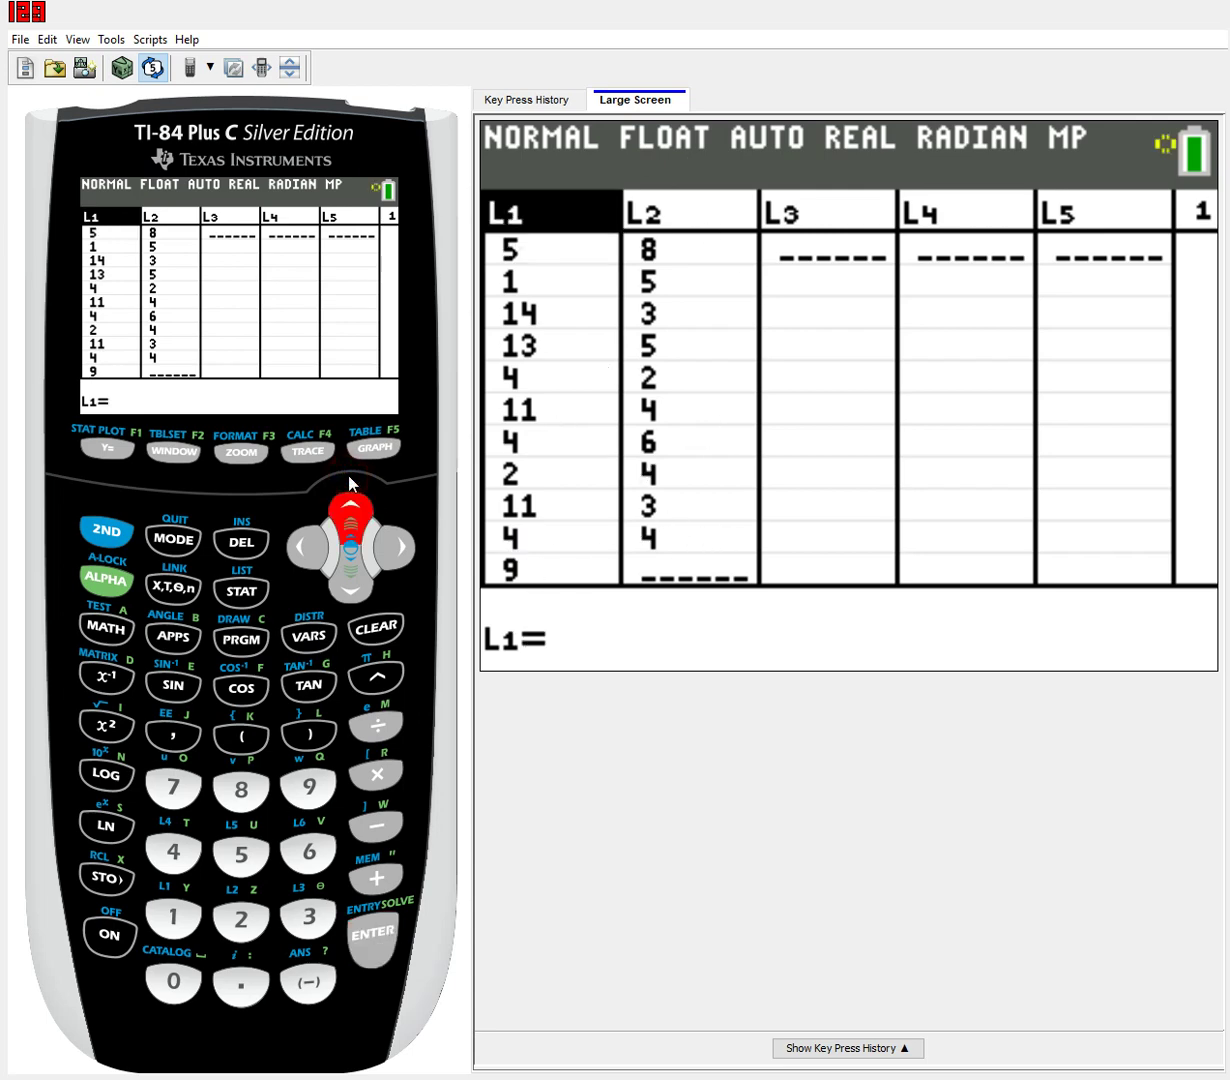
pyautogui.click(346, 480)
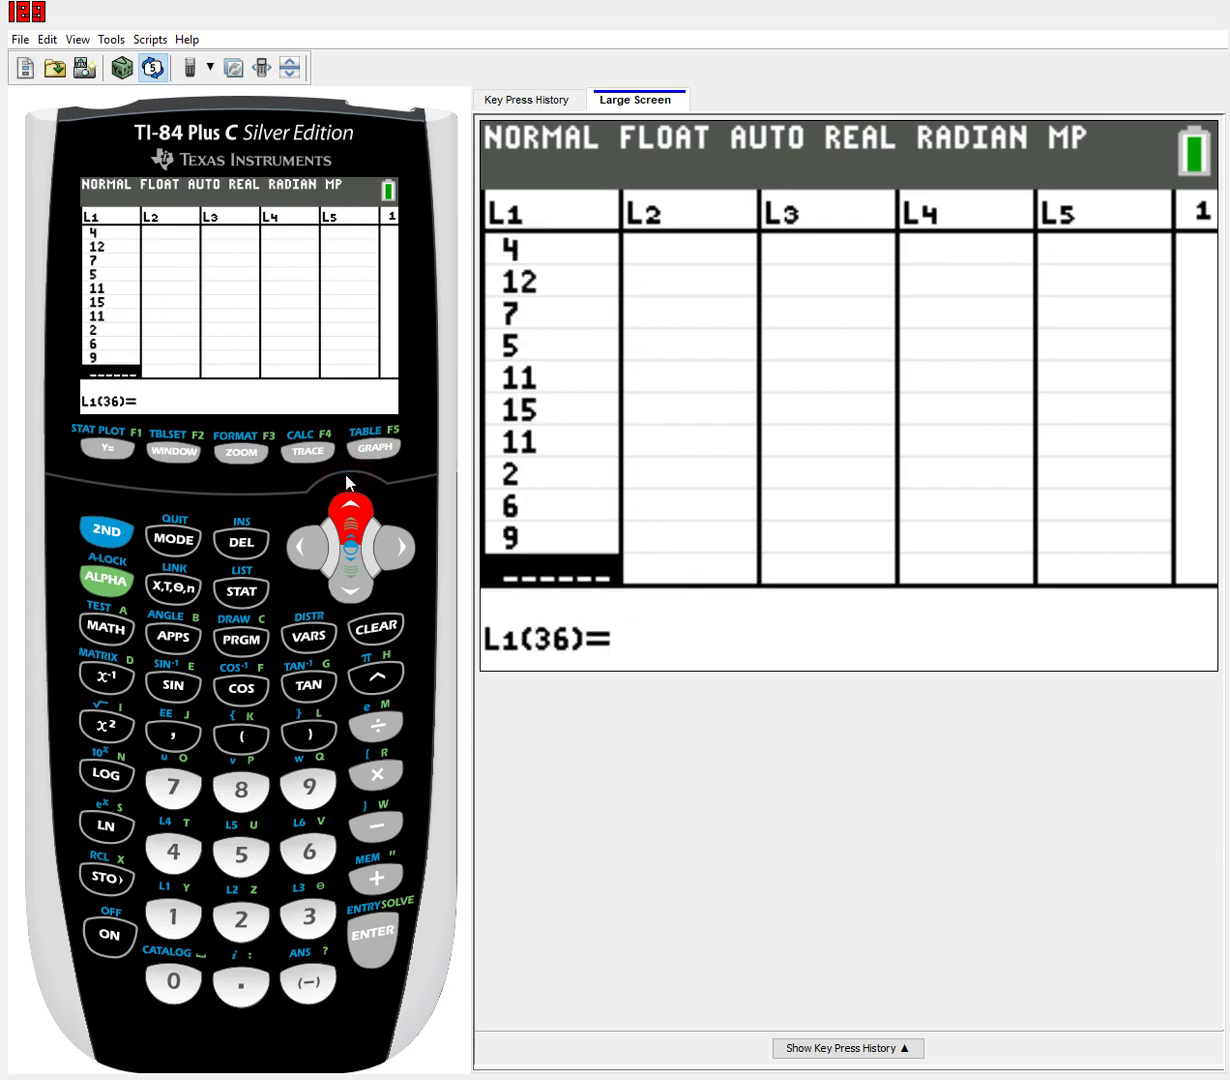
pyautogui.click(346, 480)
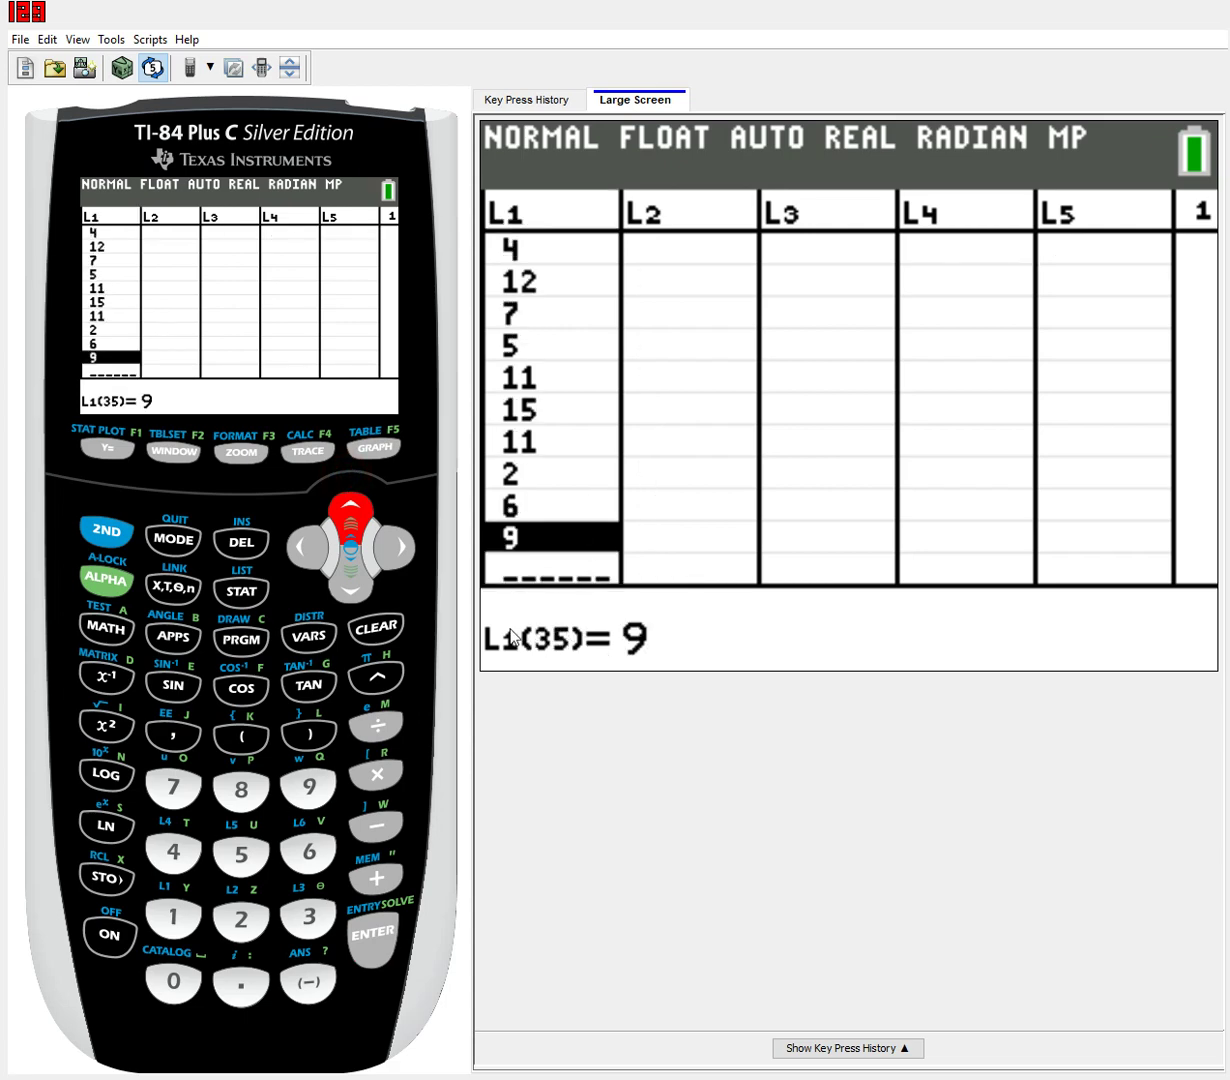